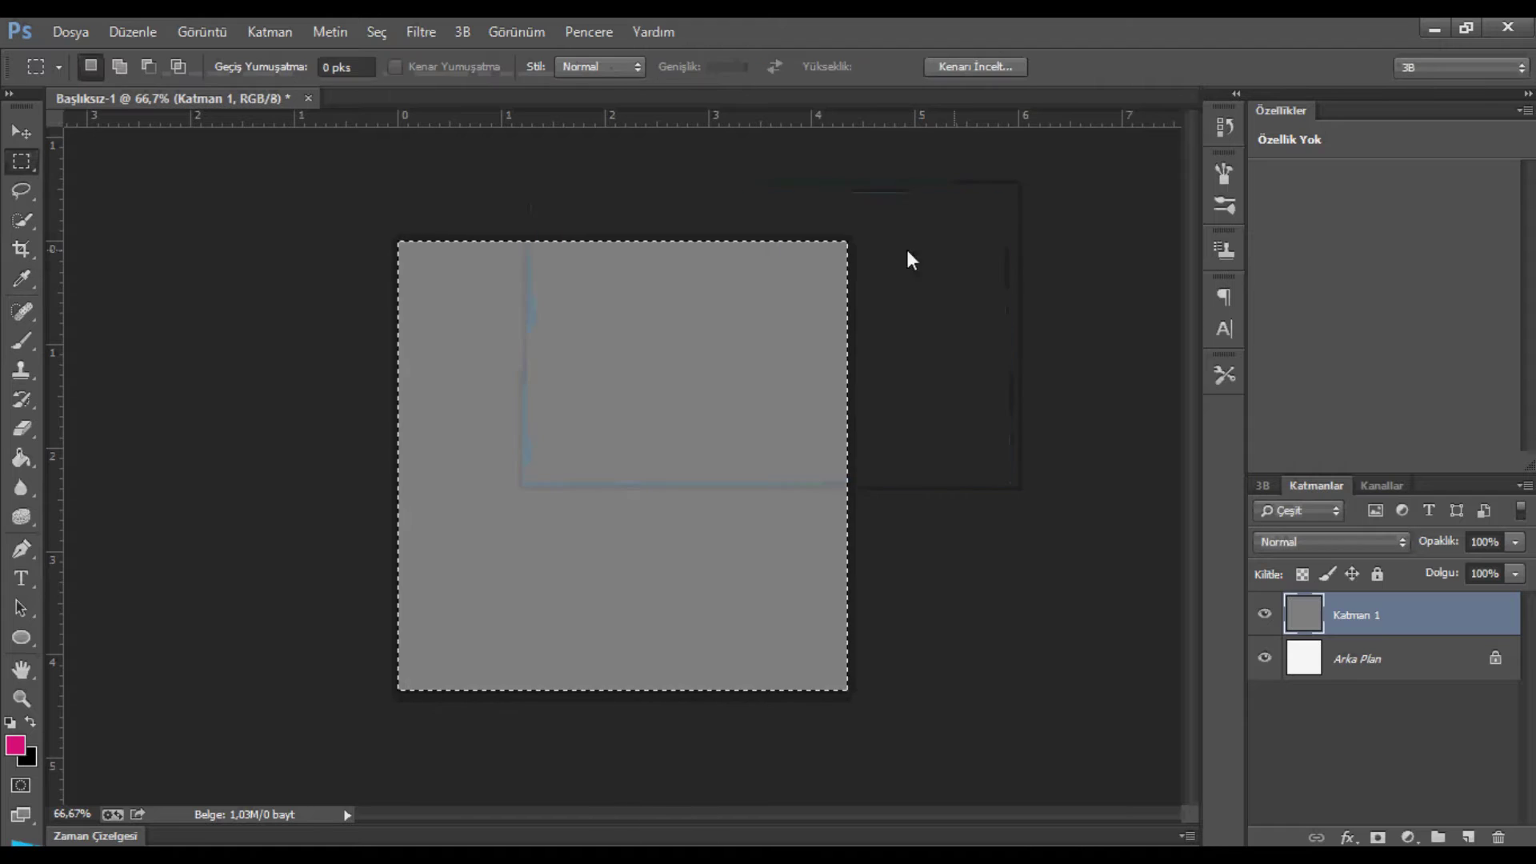
- Clear the selection and apply a Mercek Parlaması (Lens Flare) to the gray layer at 100% brightness with the 50-300mm lens
key("ctrl+d")
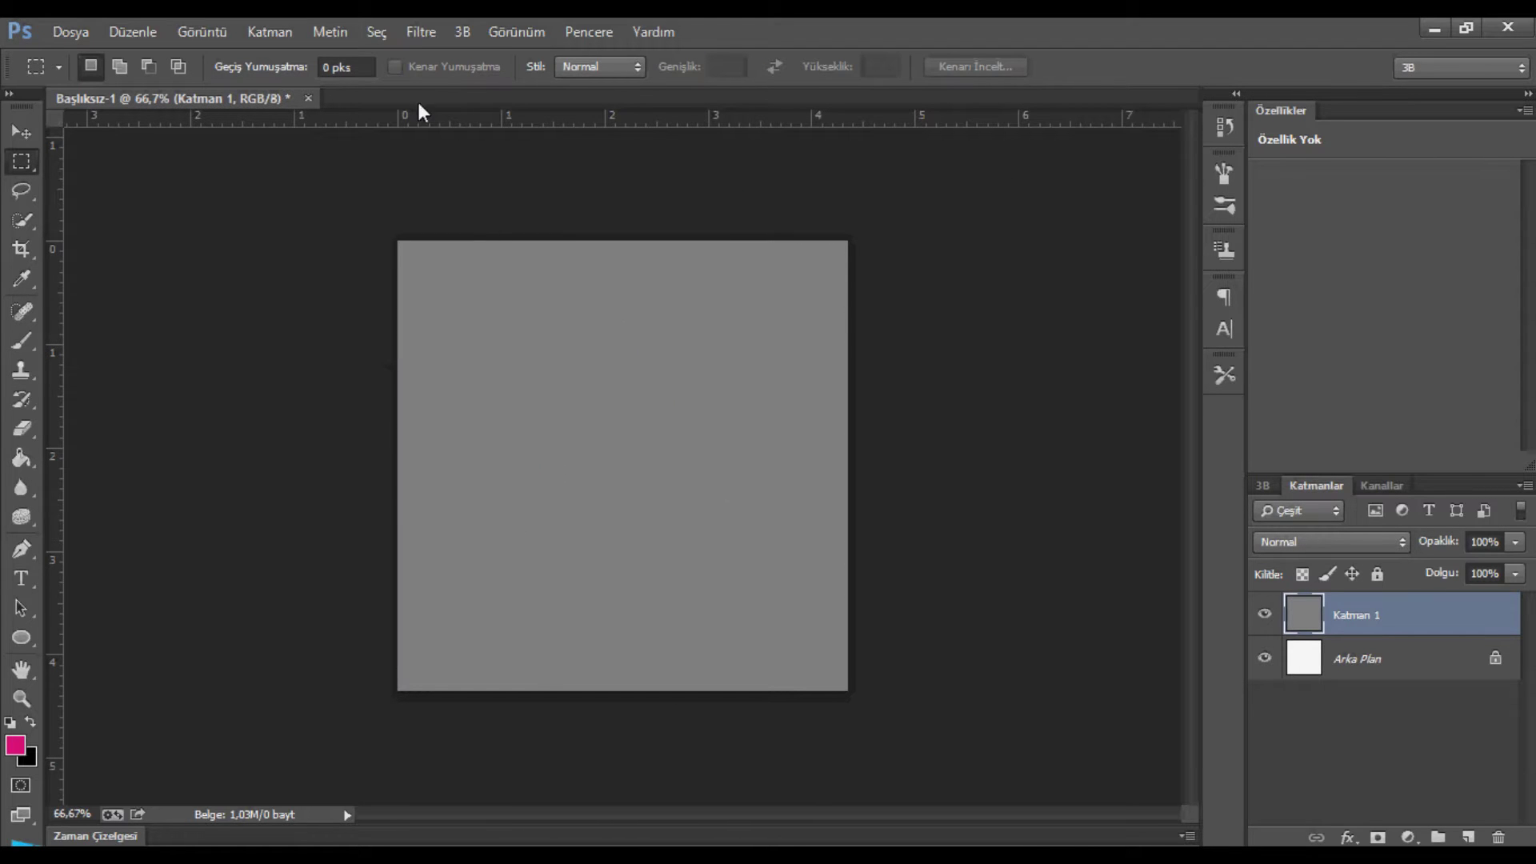
left_click(401, 32)
mouse_move(680, 324)
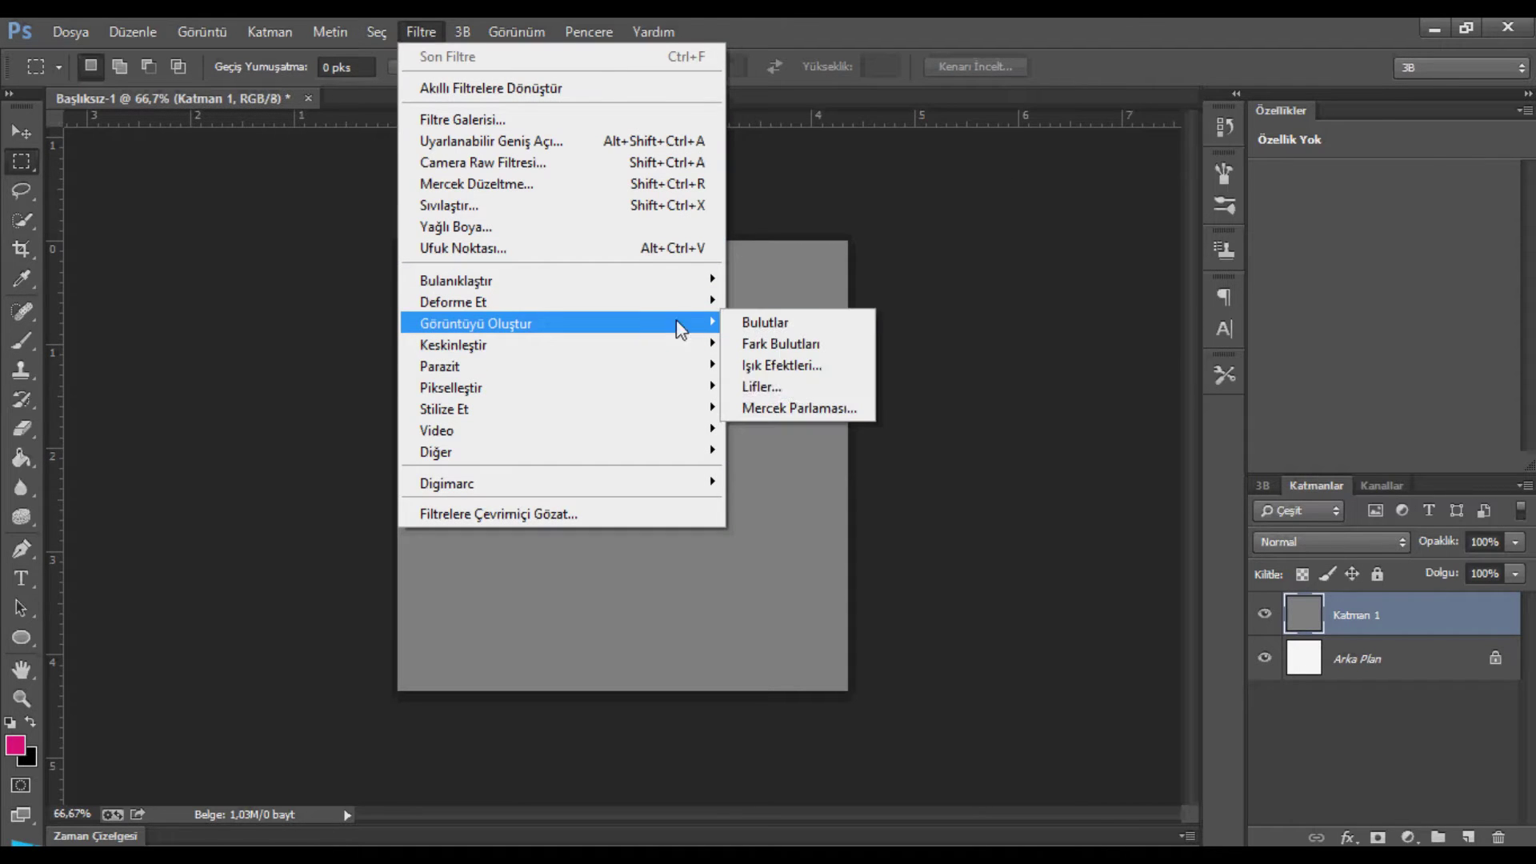
left_click(790, 408)
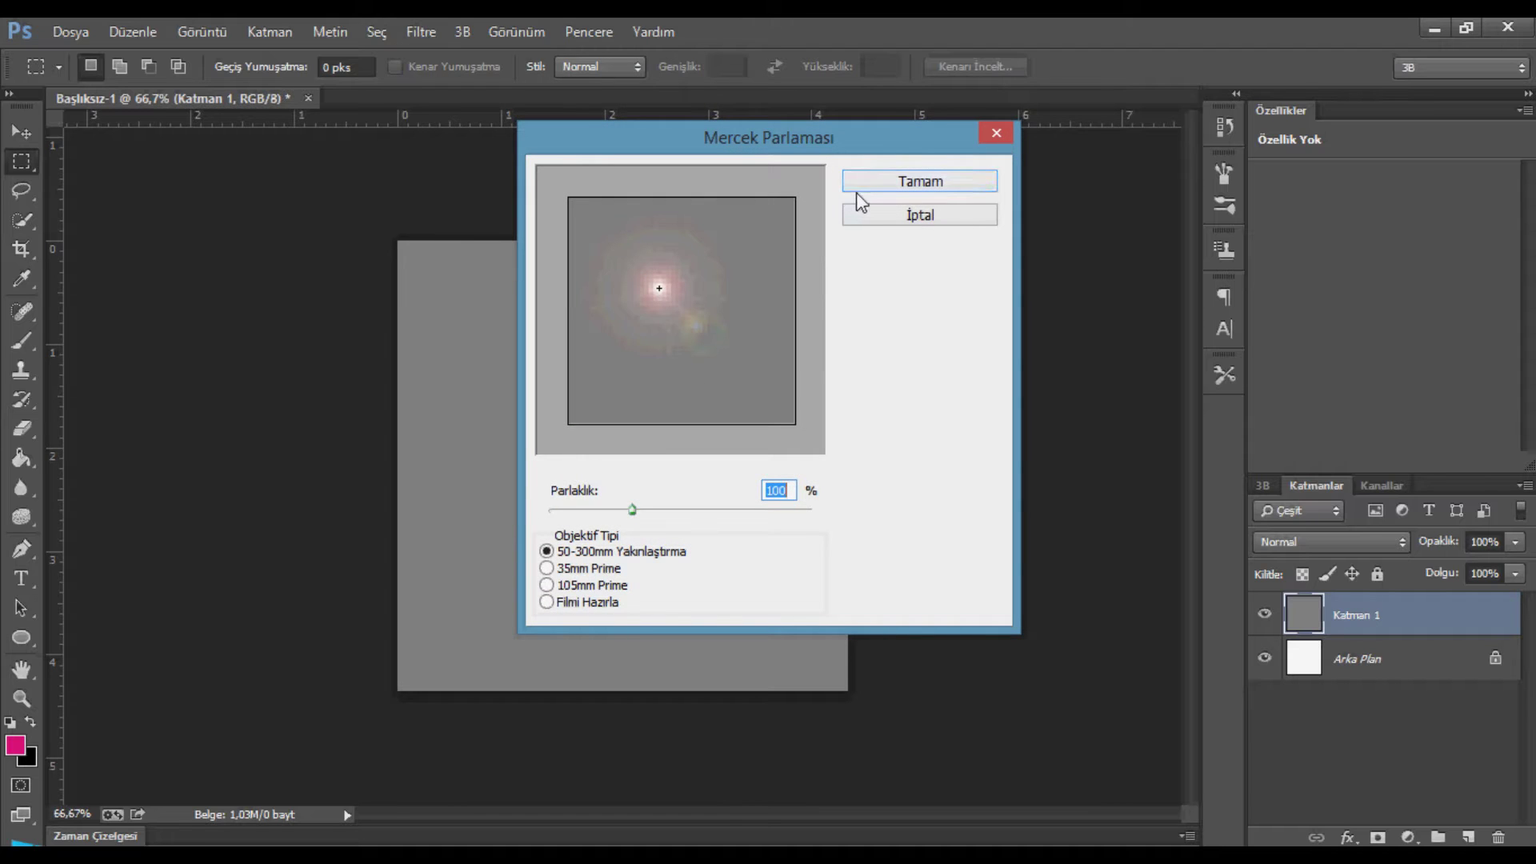
left_click(953, 184)
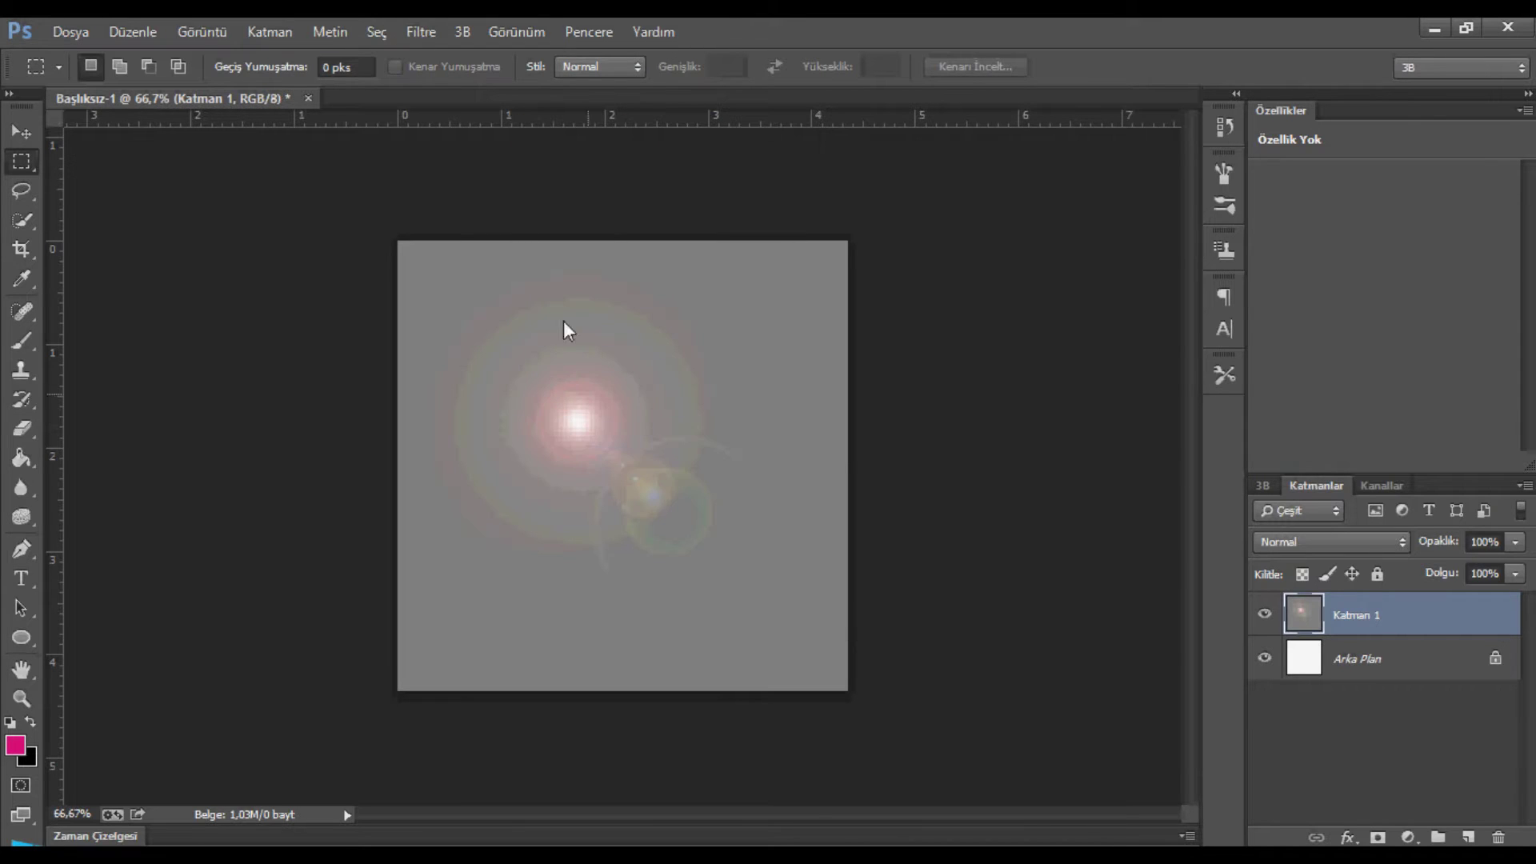
- Apply the Polar Koordinatlar filter to the lens flare layer using Yuvarlaktan Dörtgene (polar to rectangular)
left_click(418, 34)
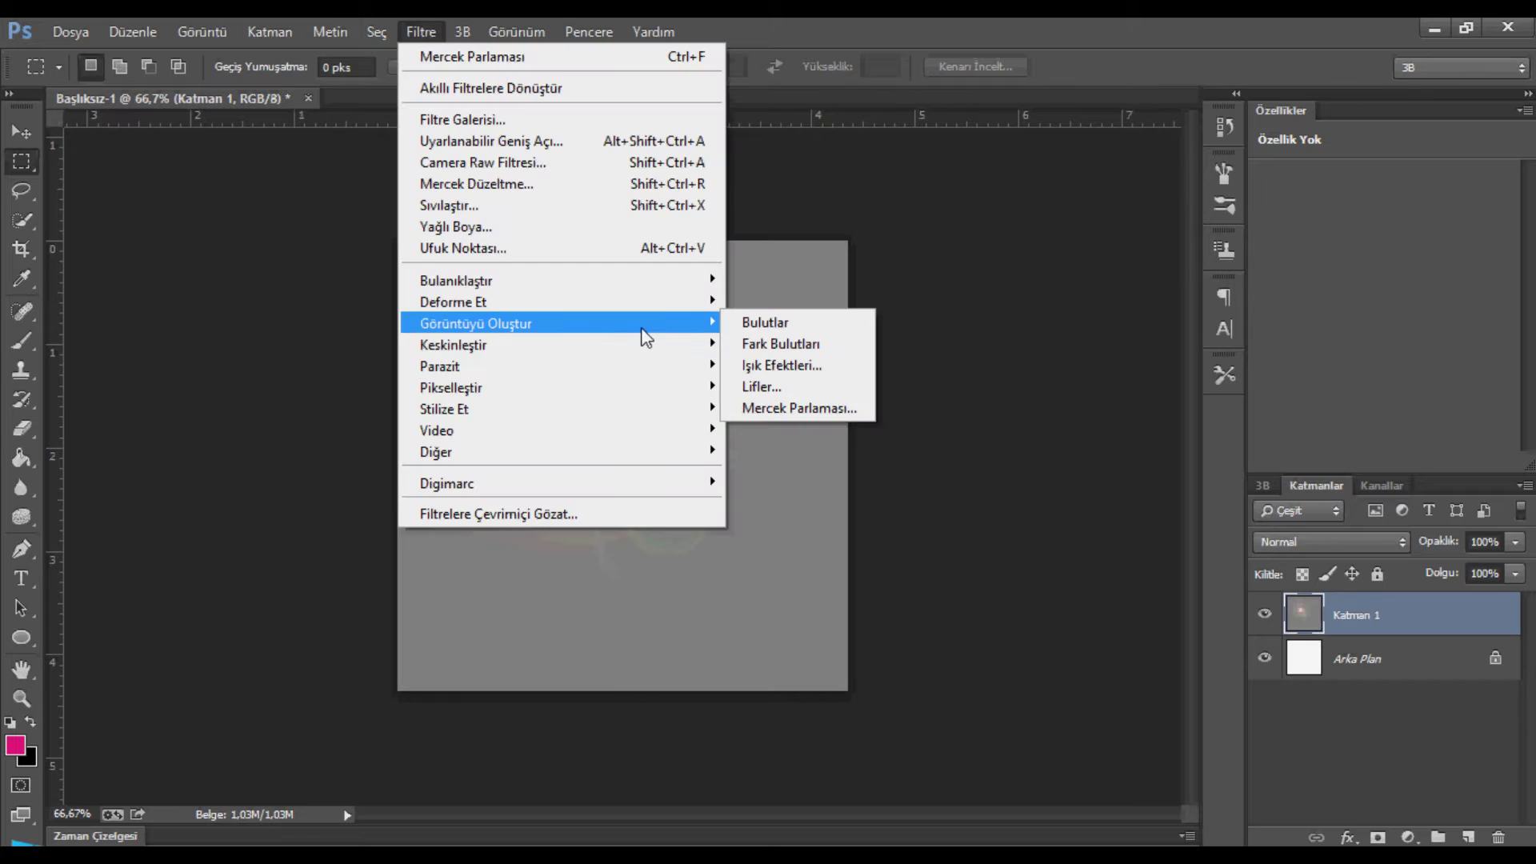
mouse_move(649, 309)
left_click(792, 430)
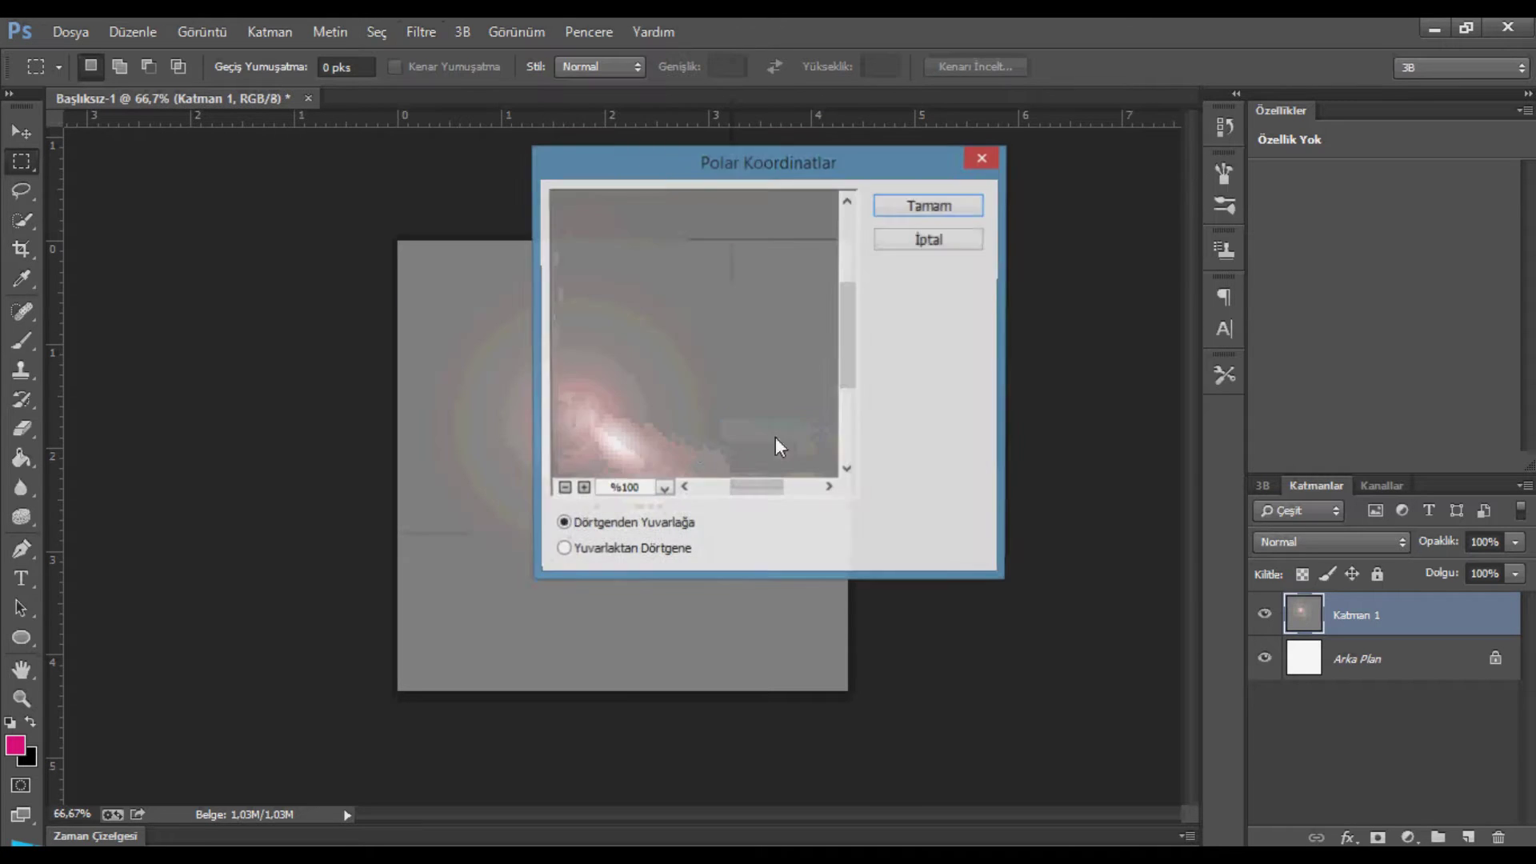
left_click(660, 550)
key("Return")
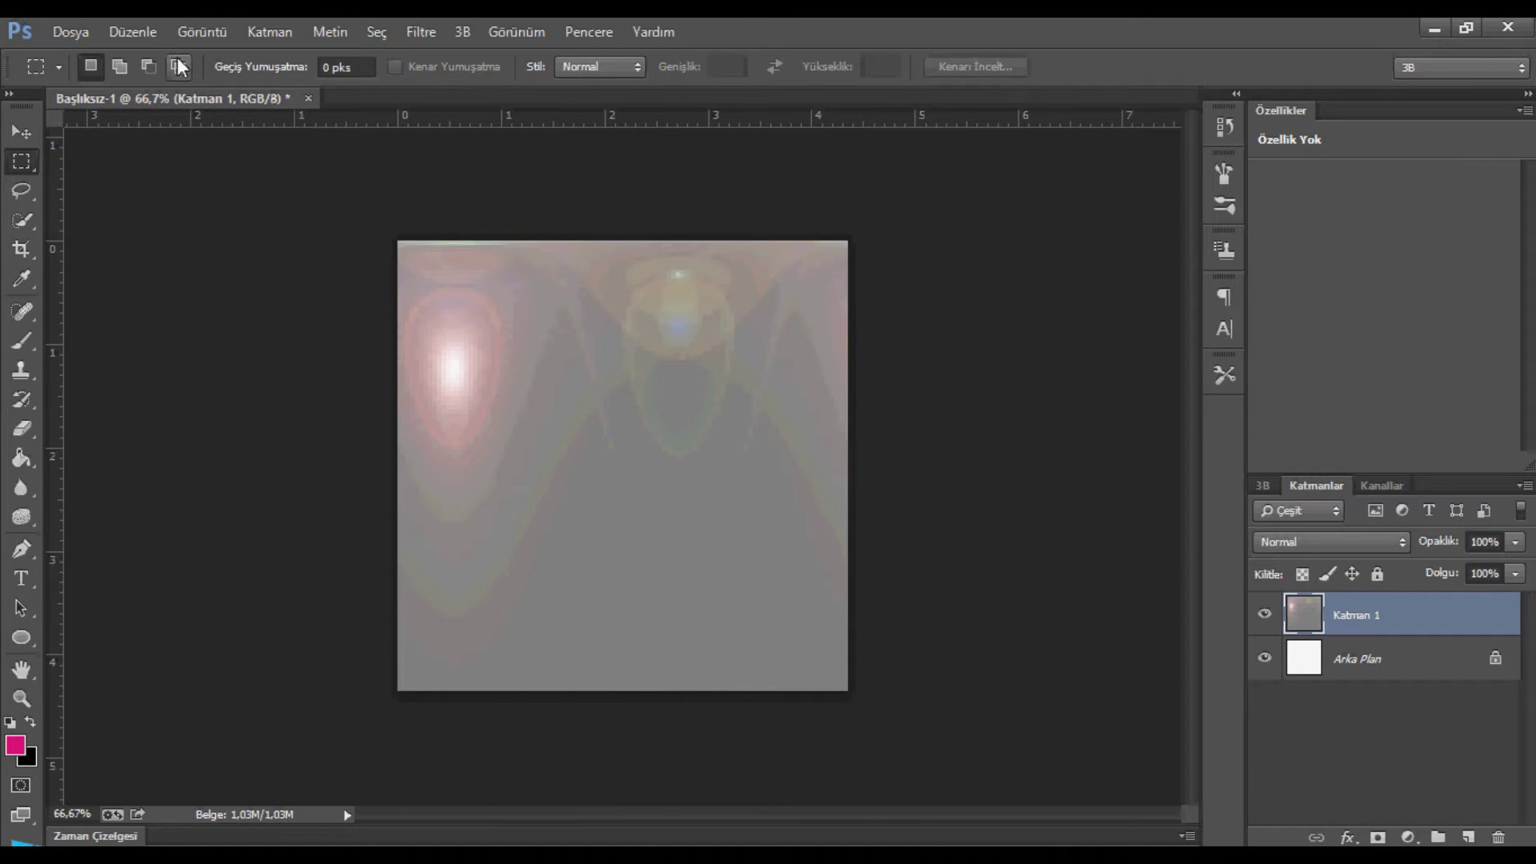
- Flip the distorted lens flare layer vertically
left_click(146, 40)
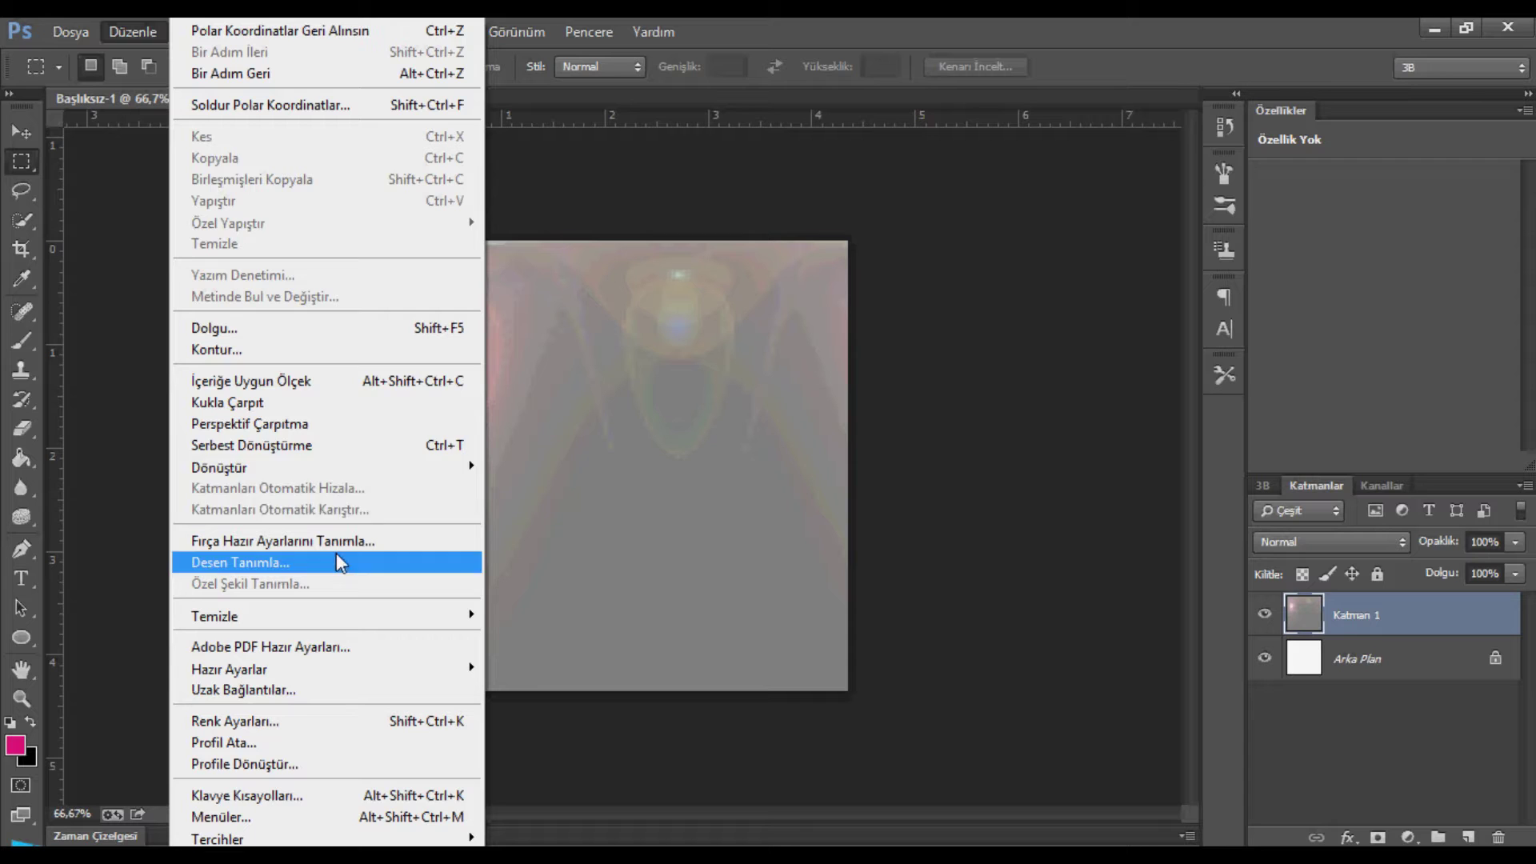
mouse_move(456, 467)
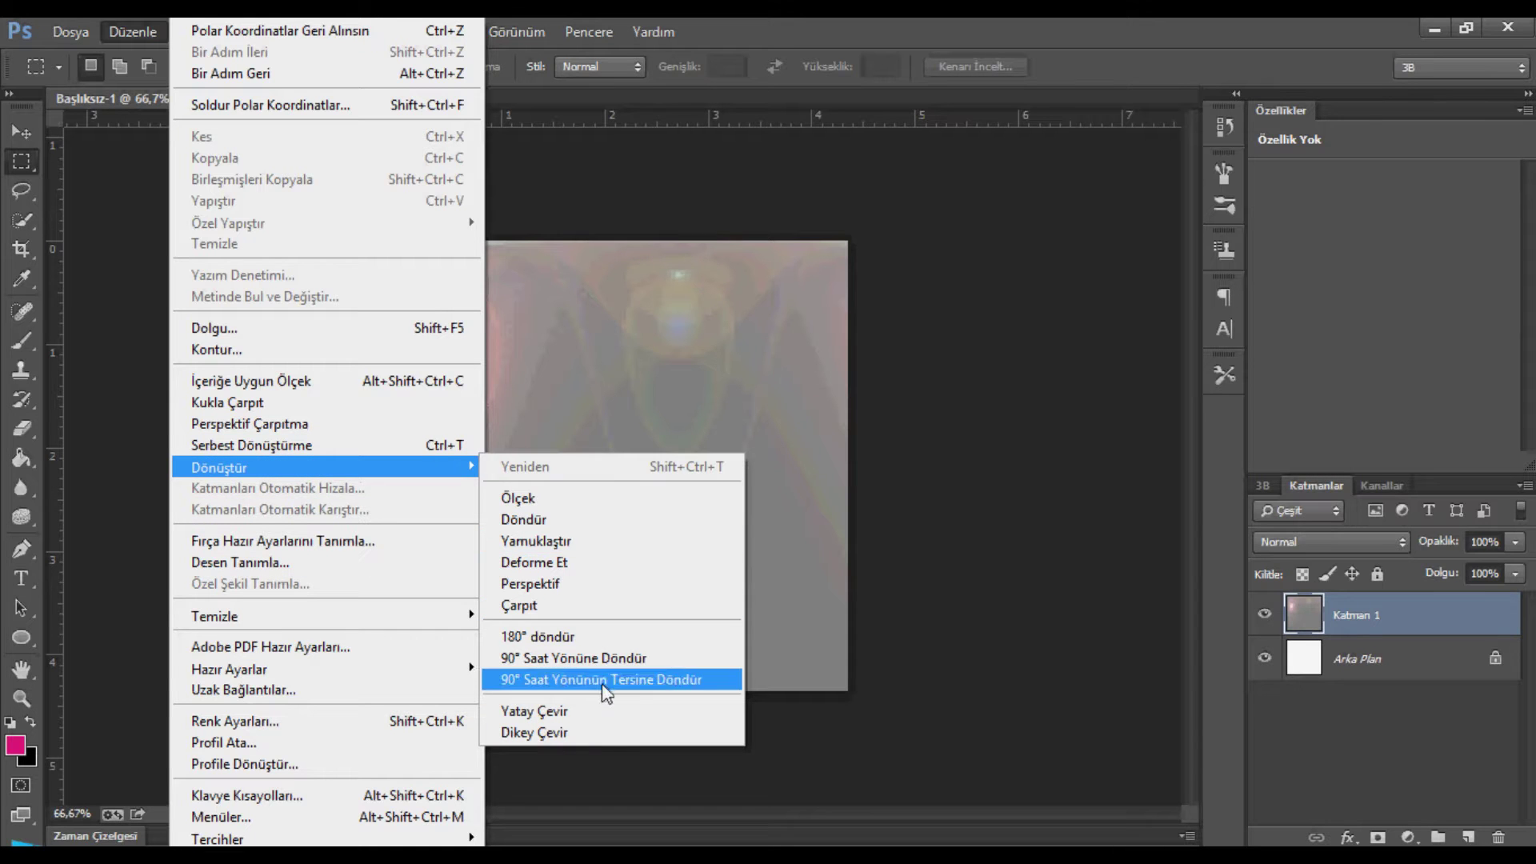
left_click(605, 731)
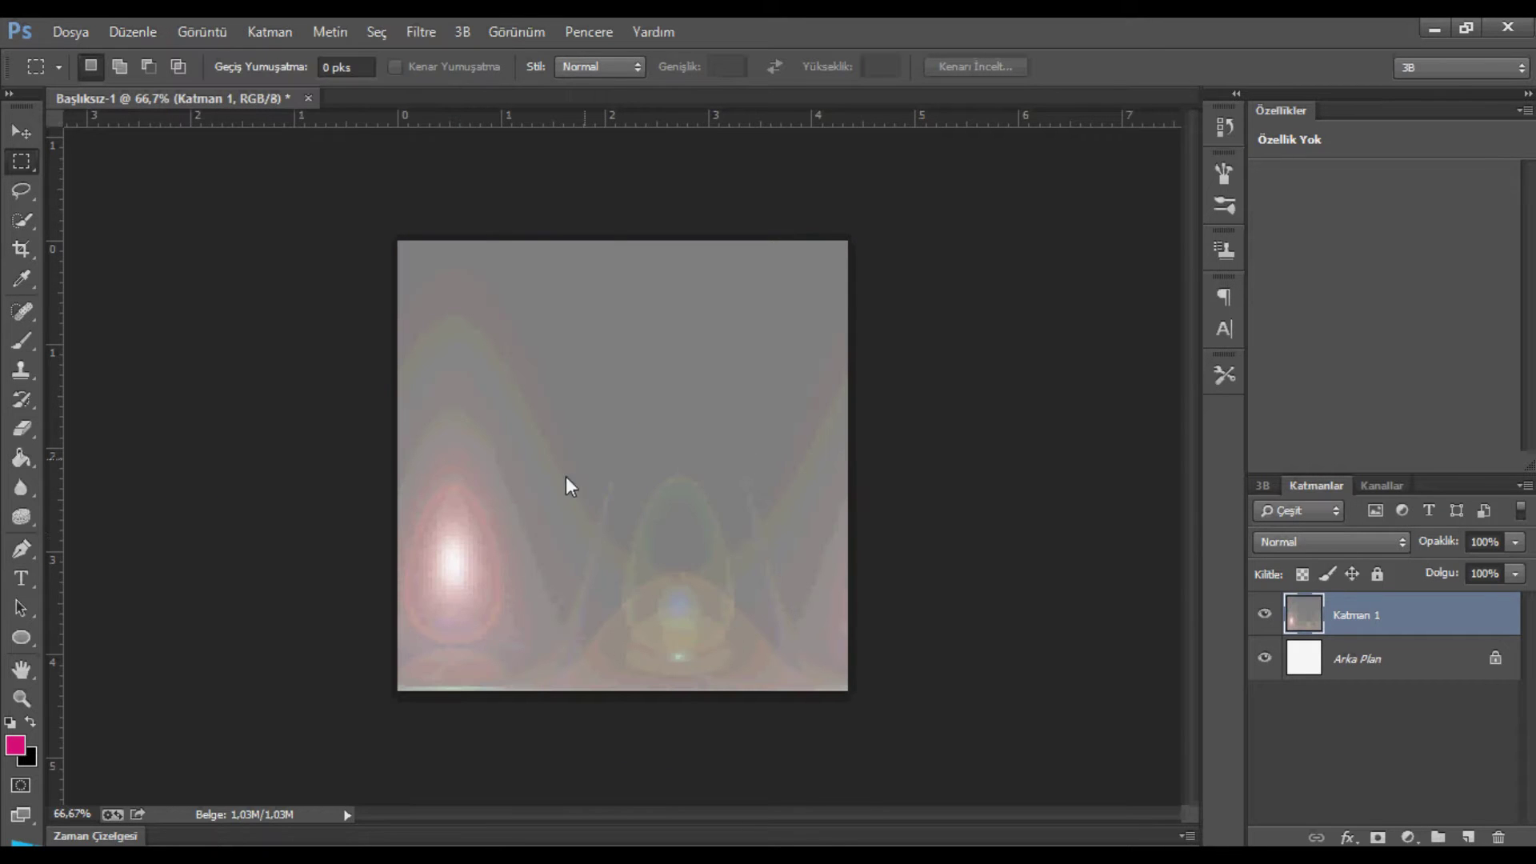
- Apply the Polar Koordinatlar filter with Dörtgenden Yuvarlağa (rectangular to polar) to form a round bubble
left_click(420, 31)
mouse_move(645, 322)
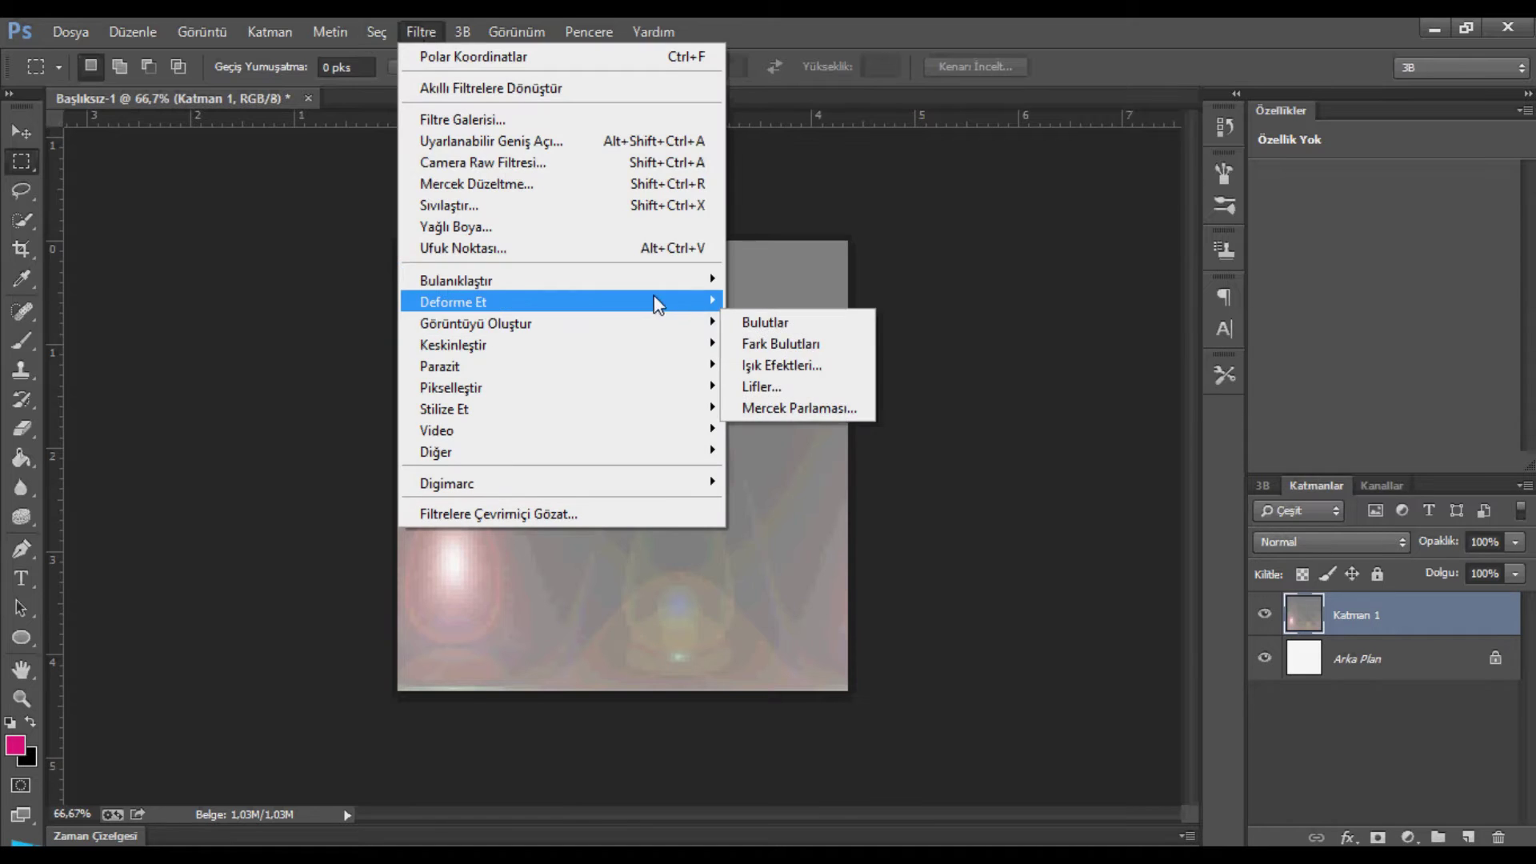
left_click(784, 429)
left_click(590, 528)
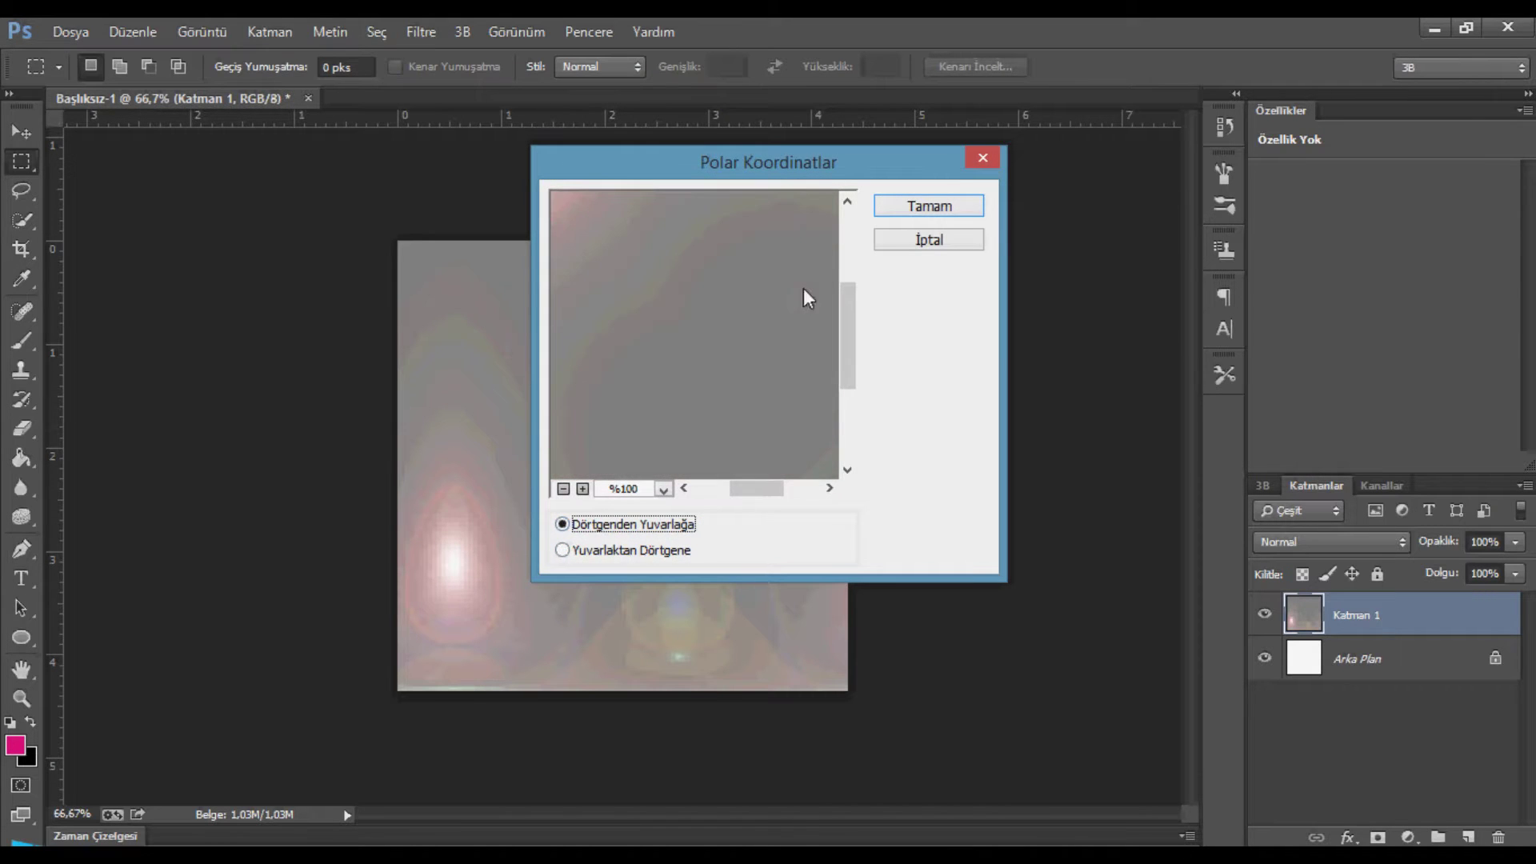
left_click(911, 208)
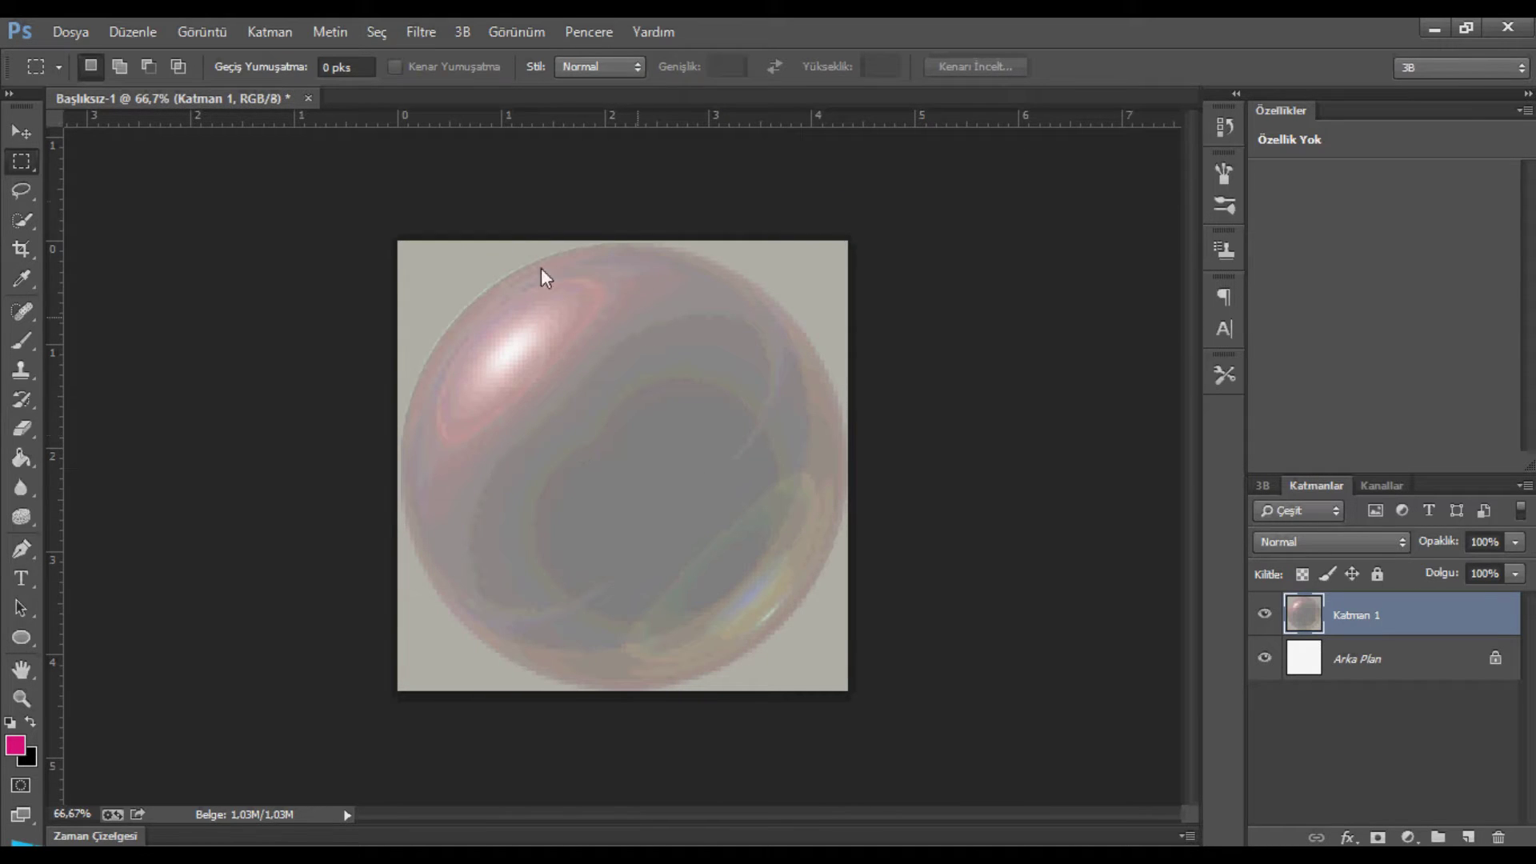
- Open the landscape image manzara from the ağaçç folder
left_click(68, 32)
left_click(96, 77)
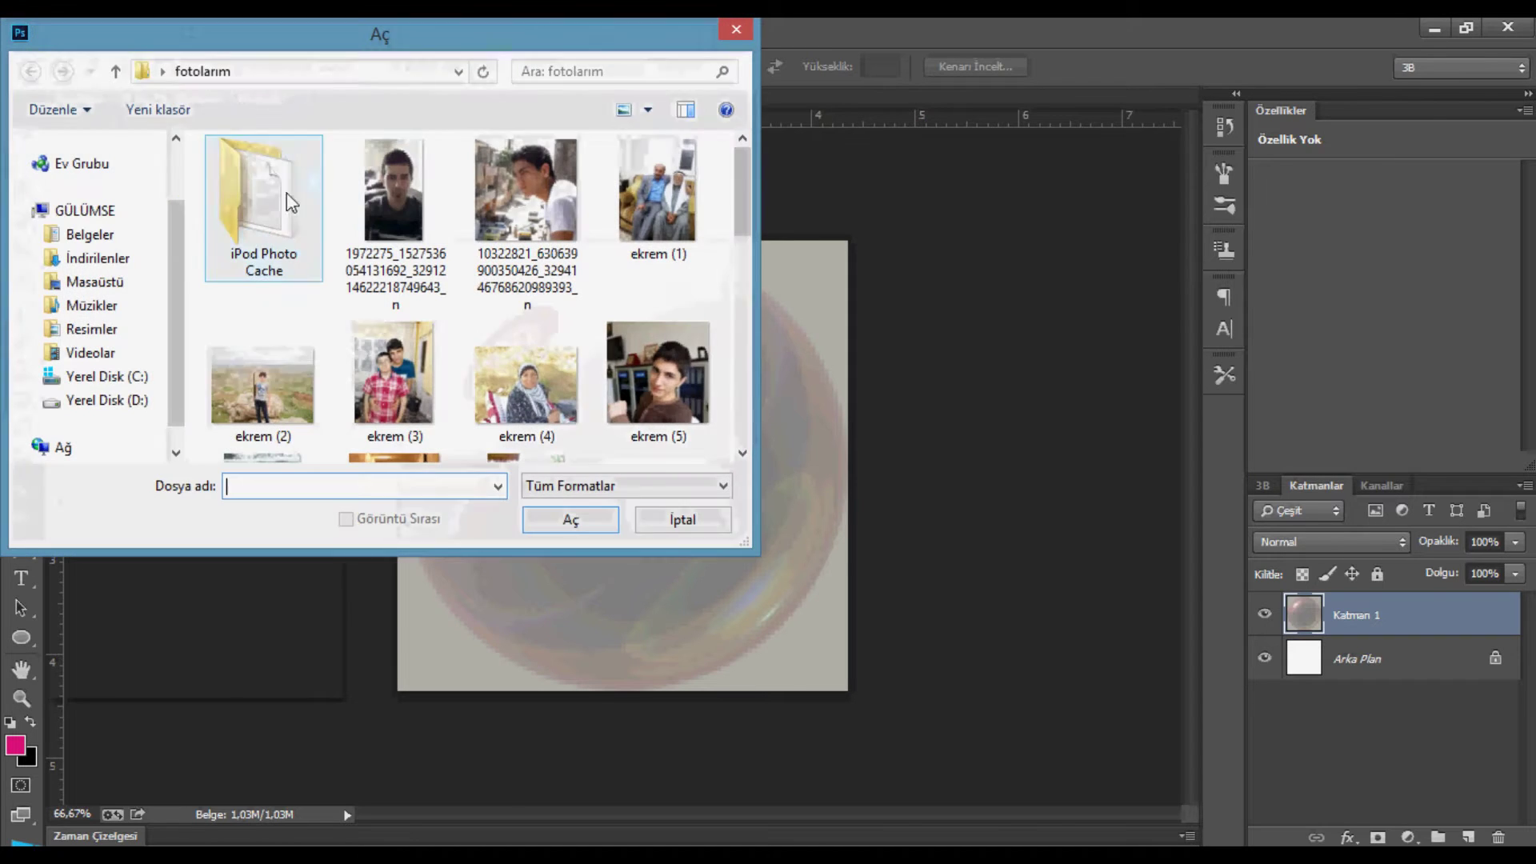
left_click(116, 70)
double_click(240, 173)
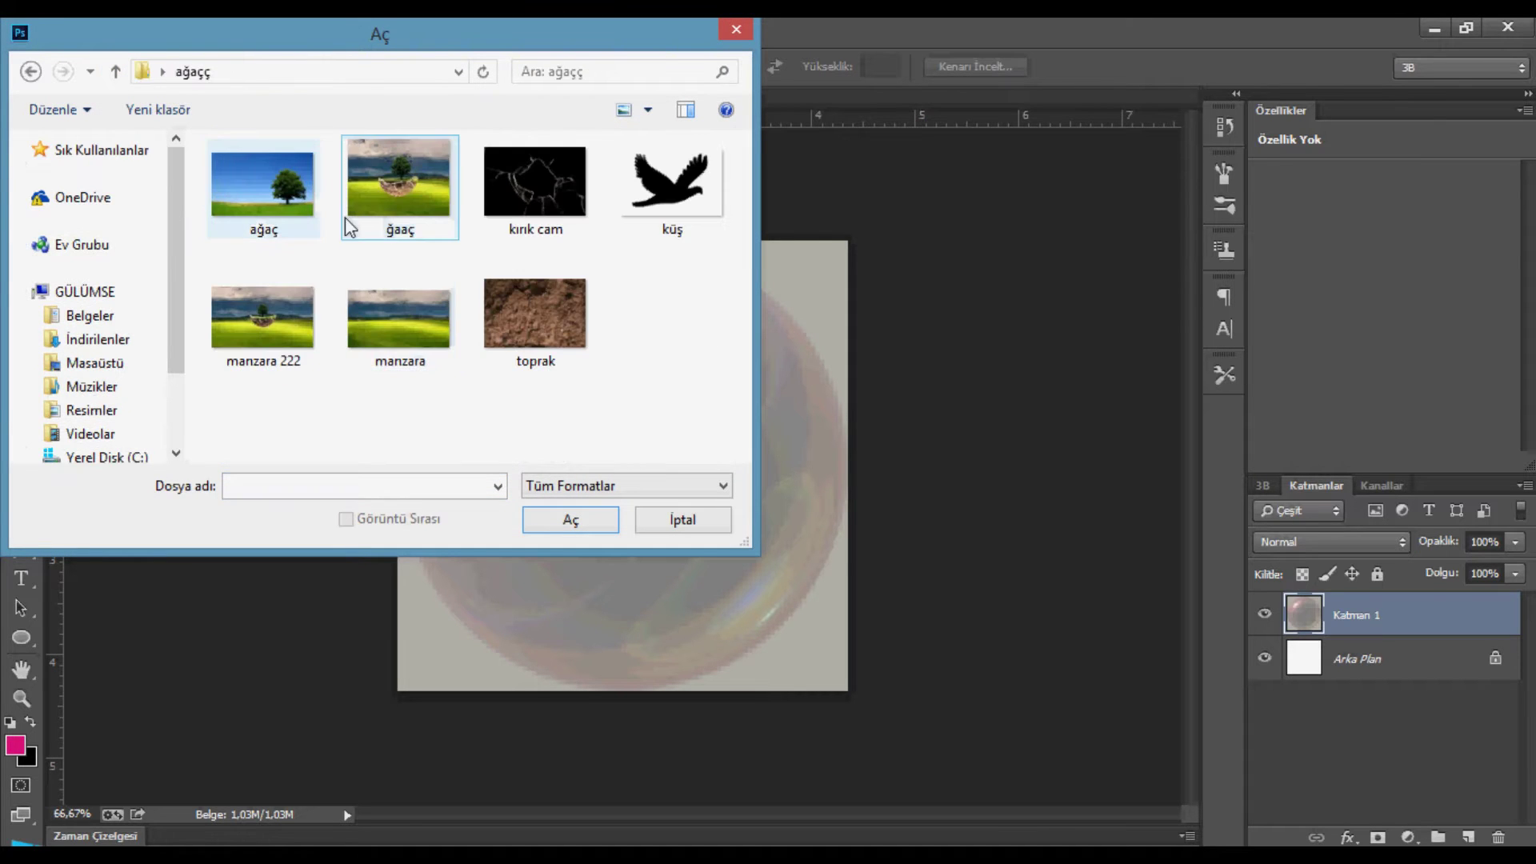
double_click(397, 323)
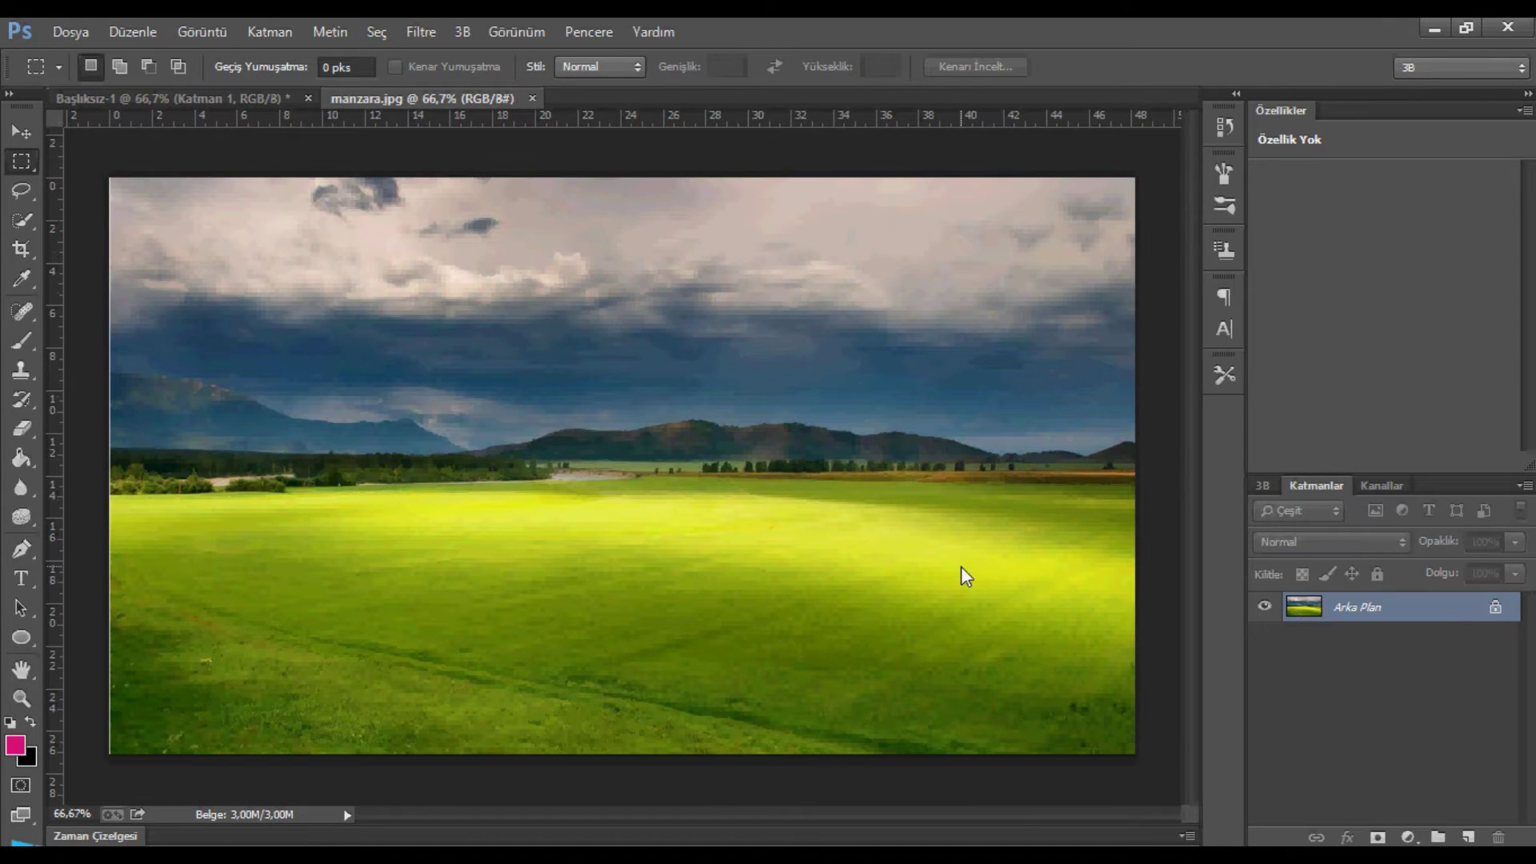
- Duplicate the landscape's background layer, hide the original, and apply a 2.6 pixel Gaussian blur to the copy
key("ctrl+j")
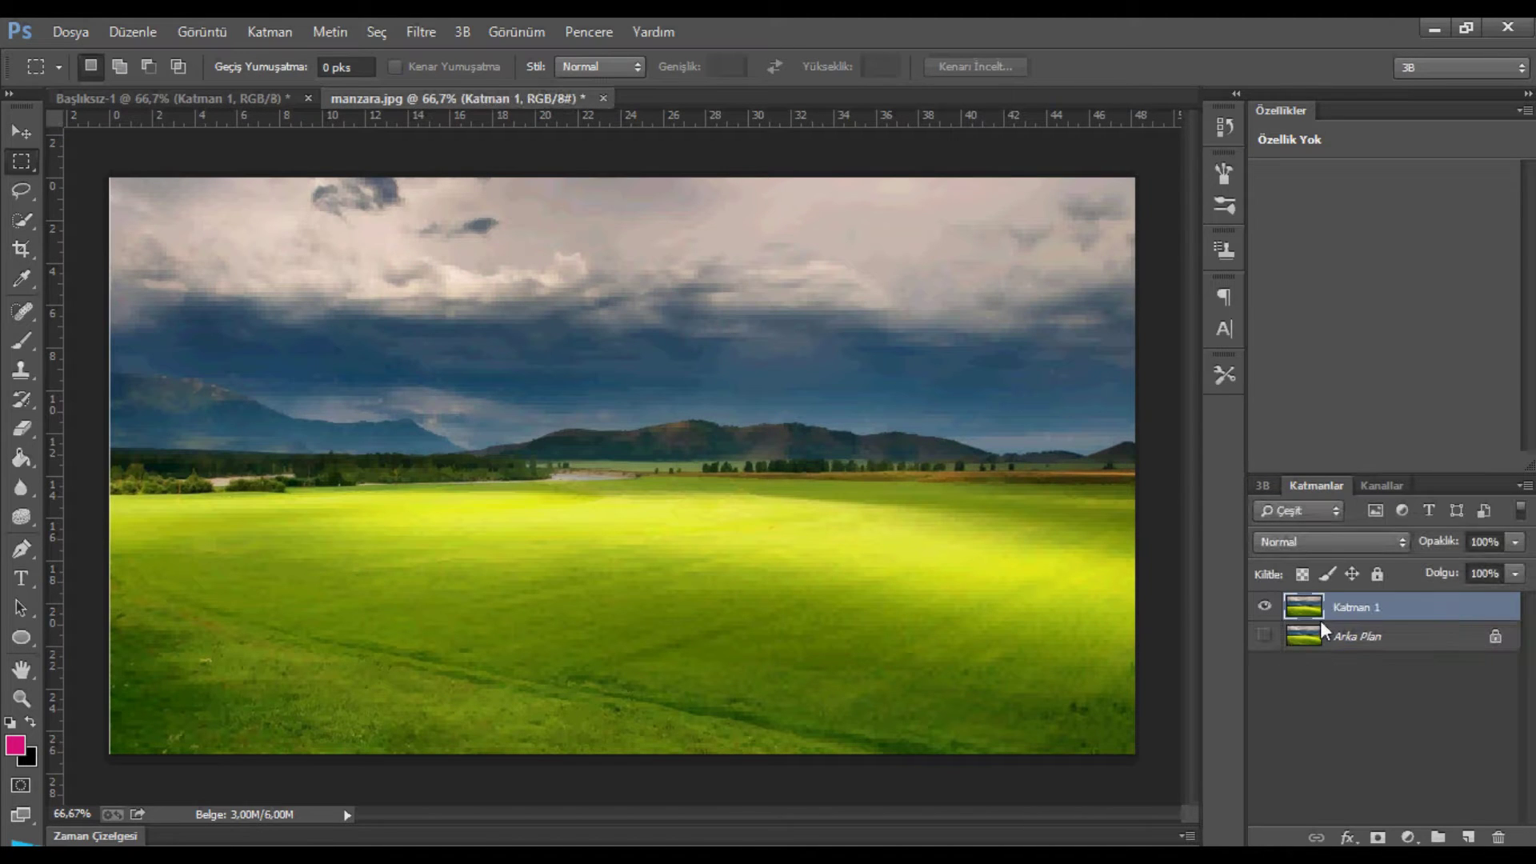
left_click(413, 36)
mouse_move(679, 276)
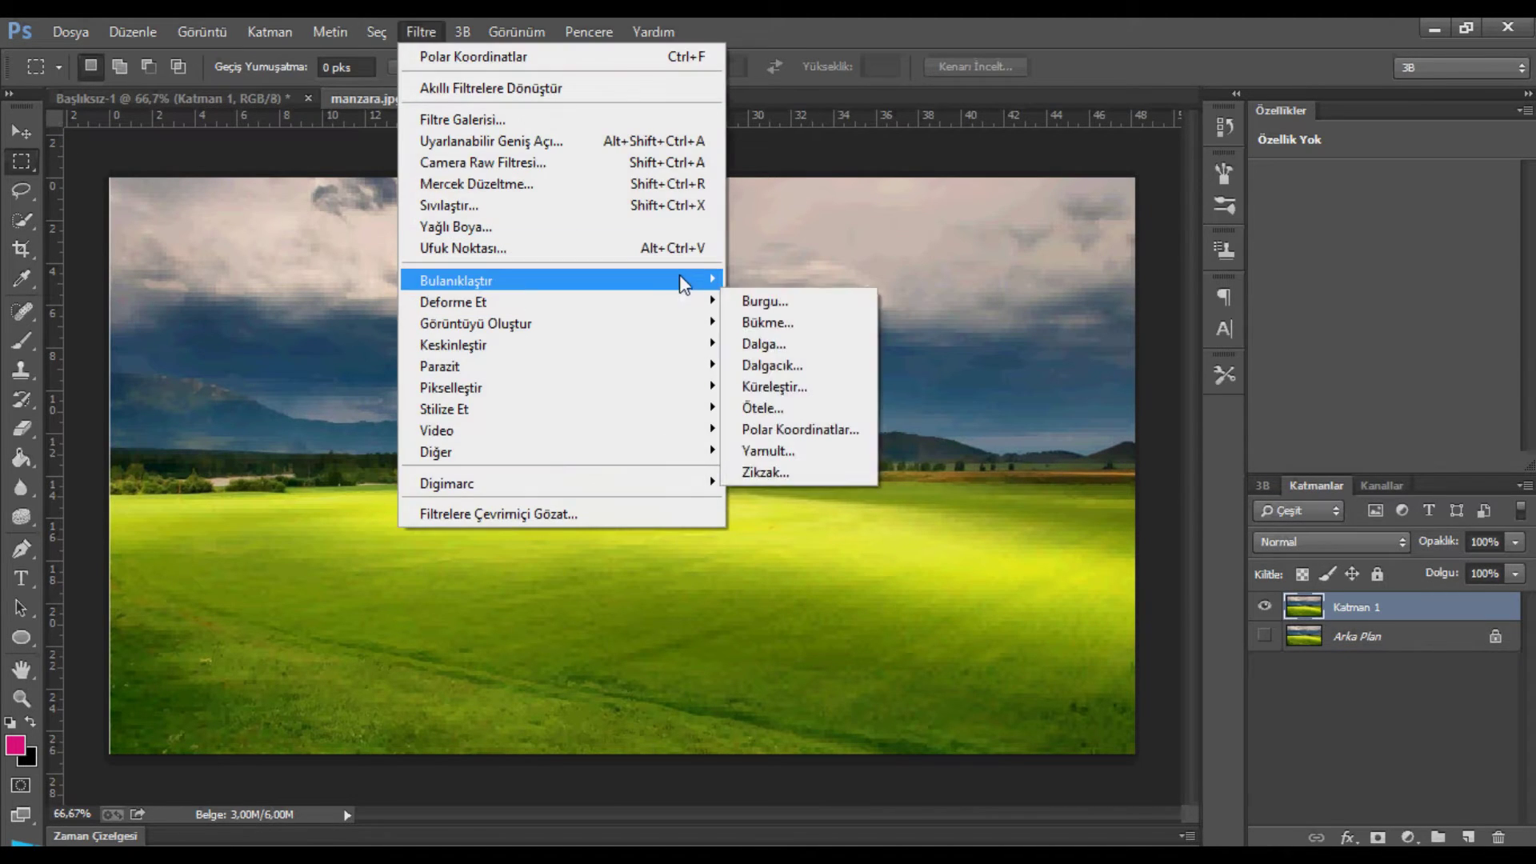
left_click(797, 417)
left_click_drag(1145, 635, 1135, 635)
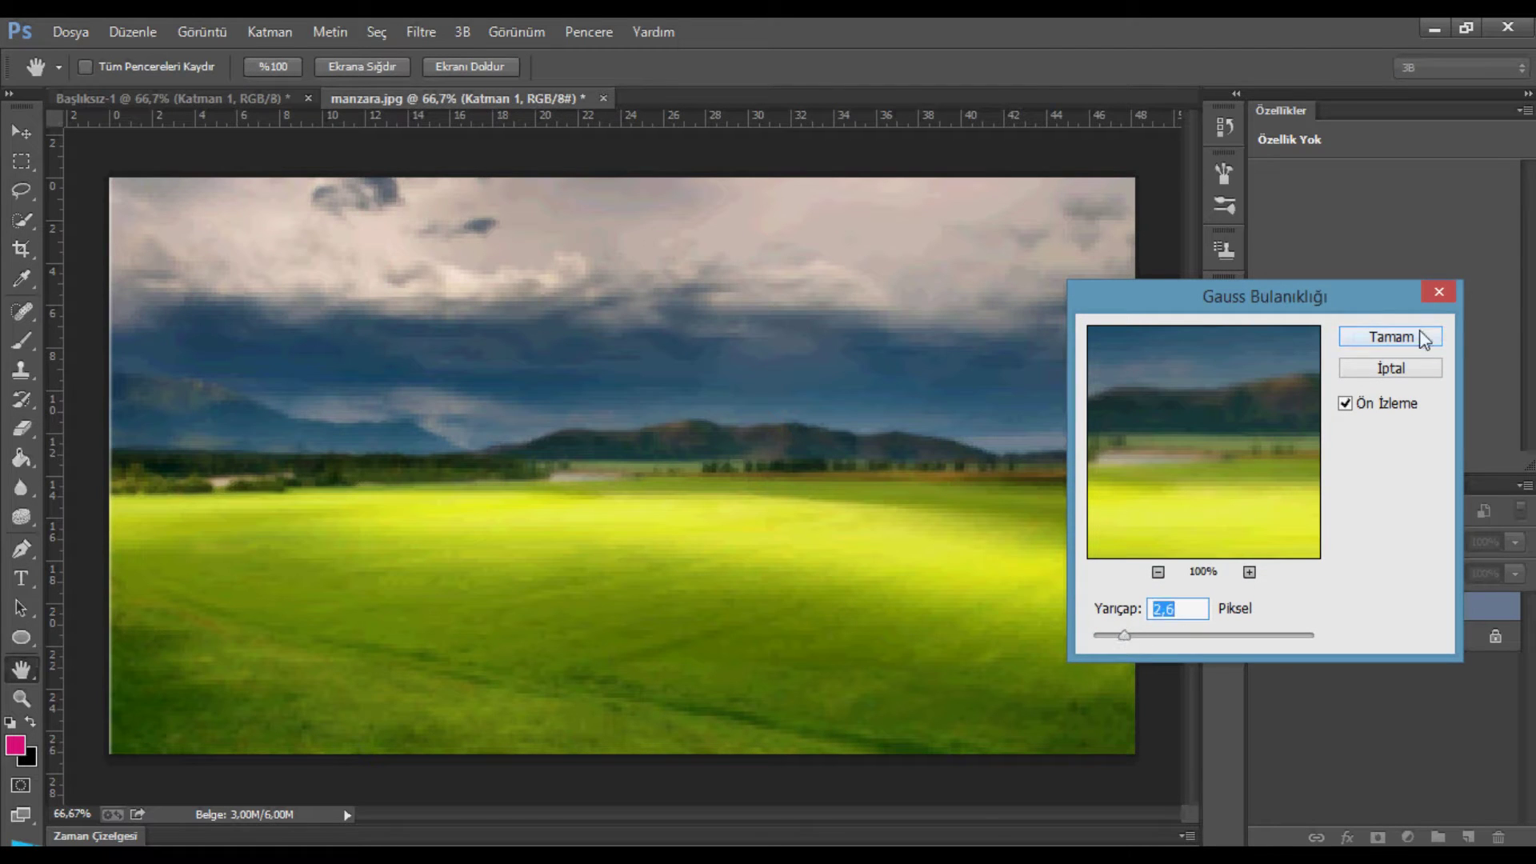
left_click(1424, 339)
- In the Başlıksız-1 document, select the bubble with a circular marquee and copy it to a new layer
key("m")
left_click(224, 96)
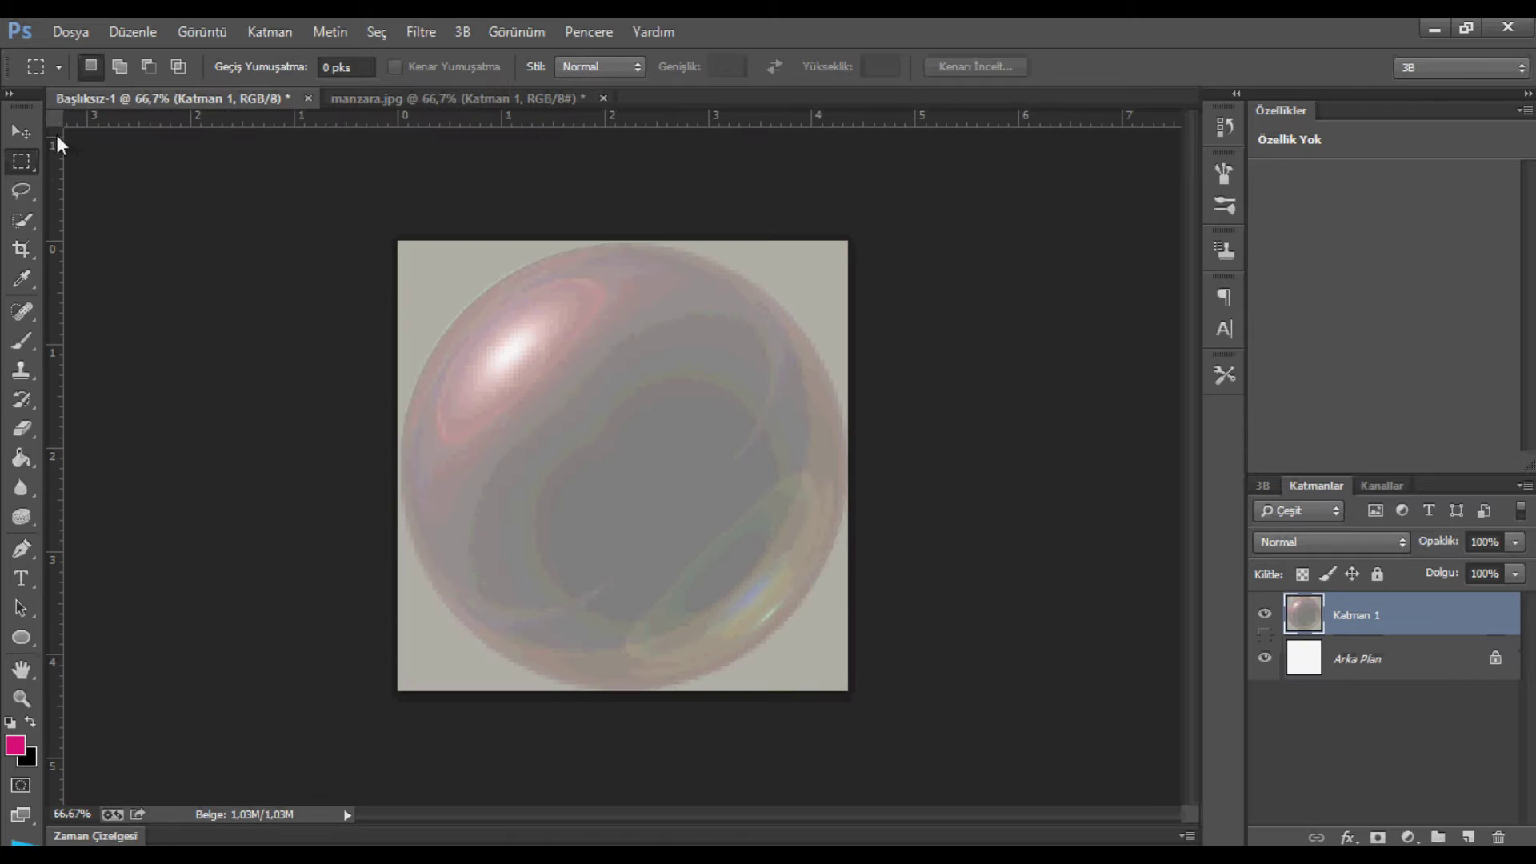
key("v")
left_click_drag(23, 165, 55, 186)
left_click_drag(406, 685, 845, 244)
key("ctrl+j")
- Hide the layers beneath the cut-out bubble and move the bubble into the centre of the manzara landscape
left_click(1264, 657)
left_click(1264, 701)
left_click(19, 133)
left_click_drag(627, 469, 647, 438)
- Set the bubble layer's blending mode to Sert Işık (Hard Light) after trying Doğrusal Soldurma (Ekle)
left_click(1350, 542)
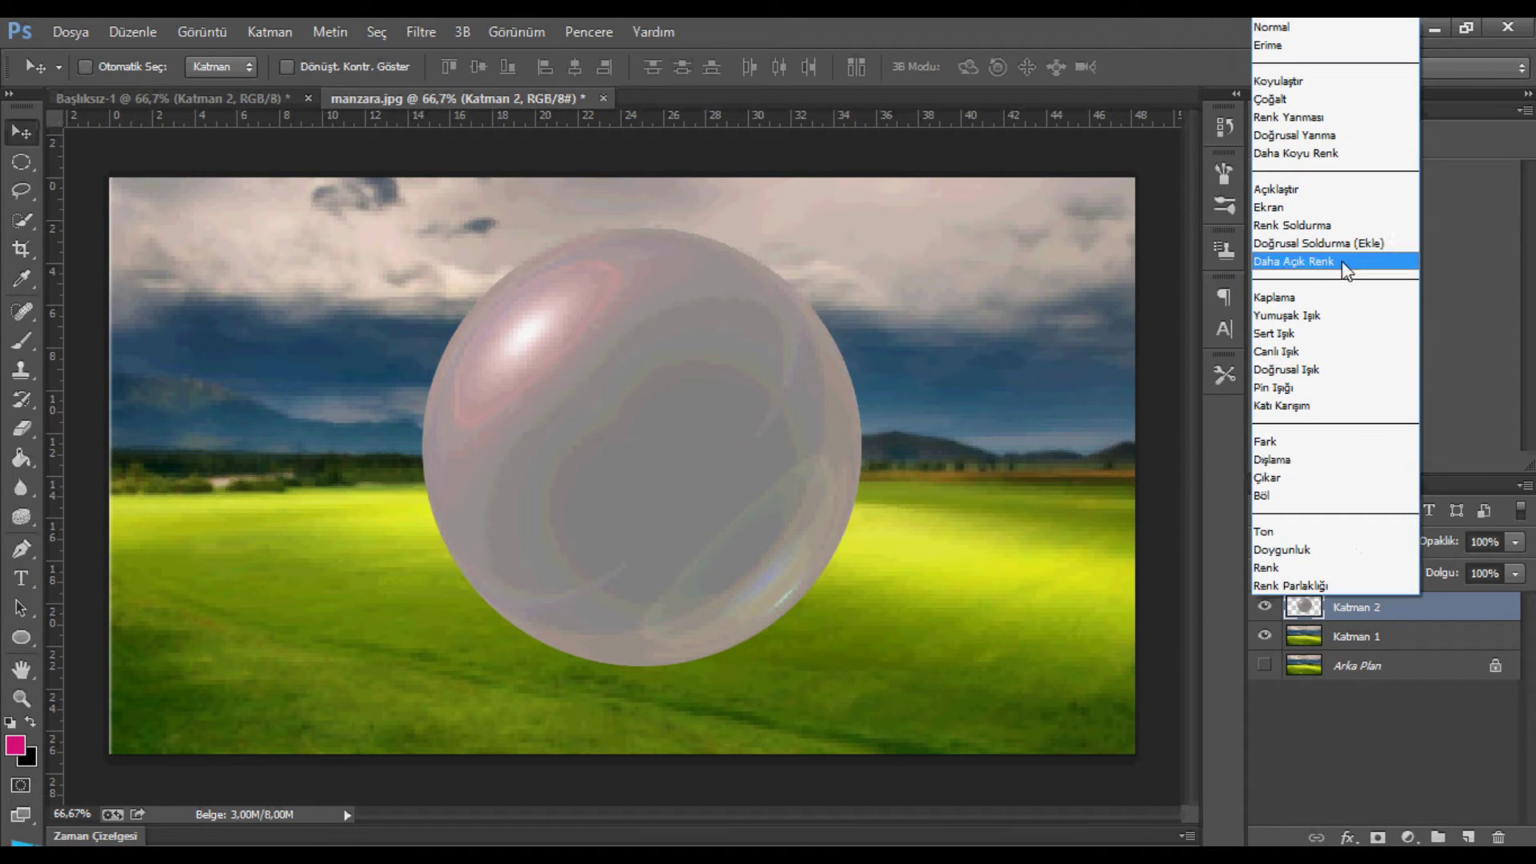
left_click(1344, 243)
left_click(1322, 547)
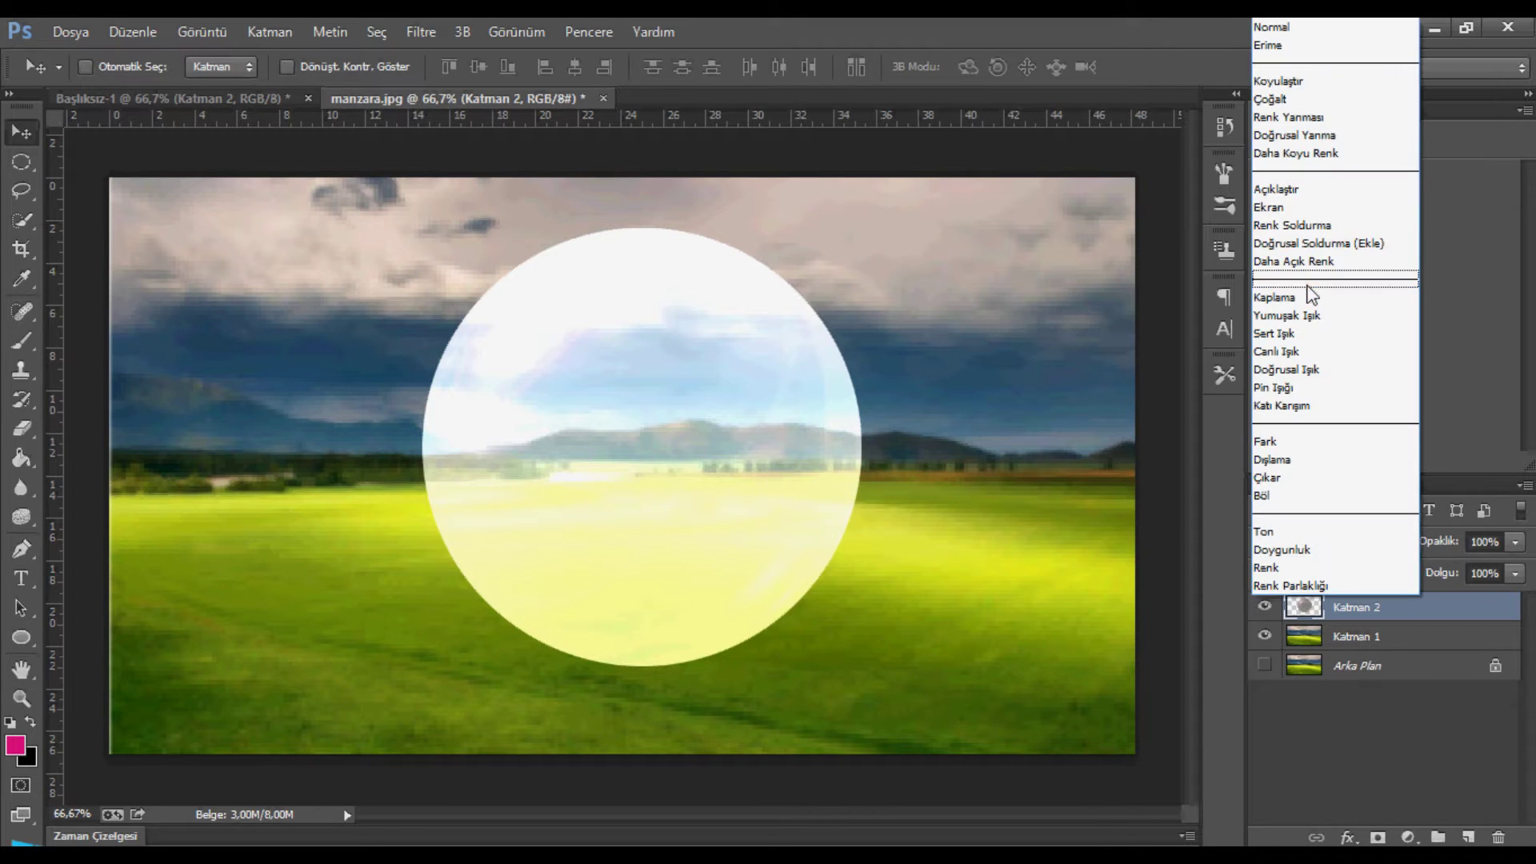
left_click(1309, 334)
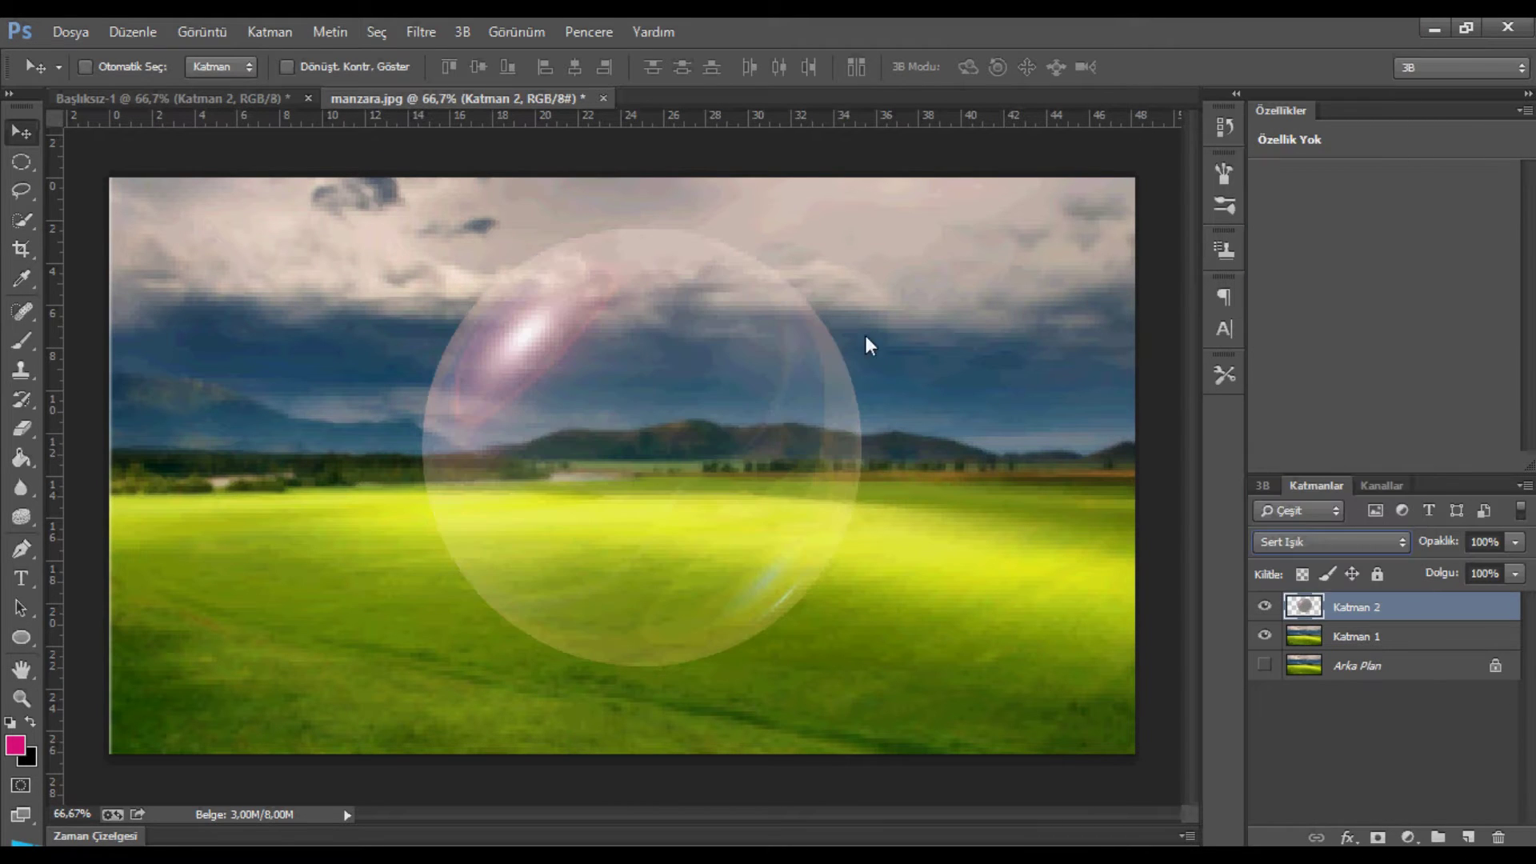
- Open the ağaç image and remove the blue sky around the tree using the Quick Selection tool
left_click(87, 31)
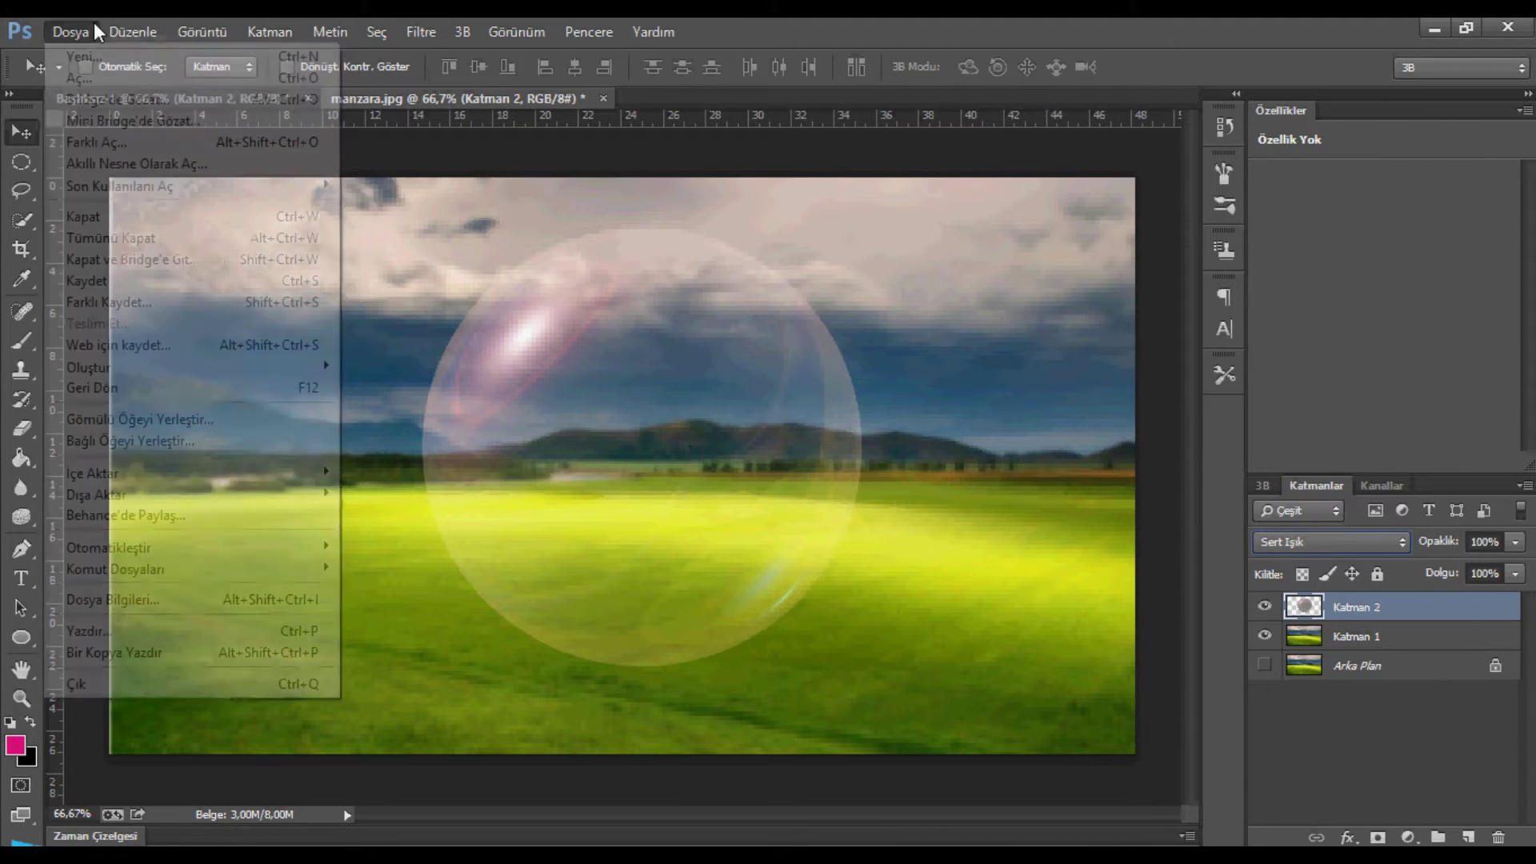
left_click(92, 70)
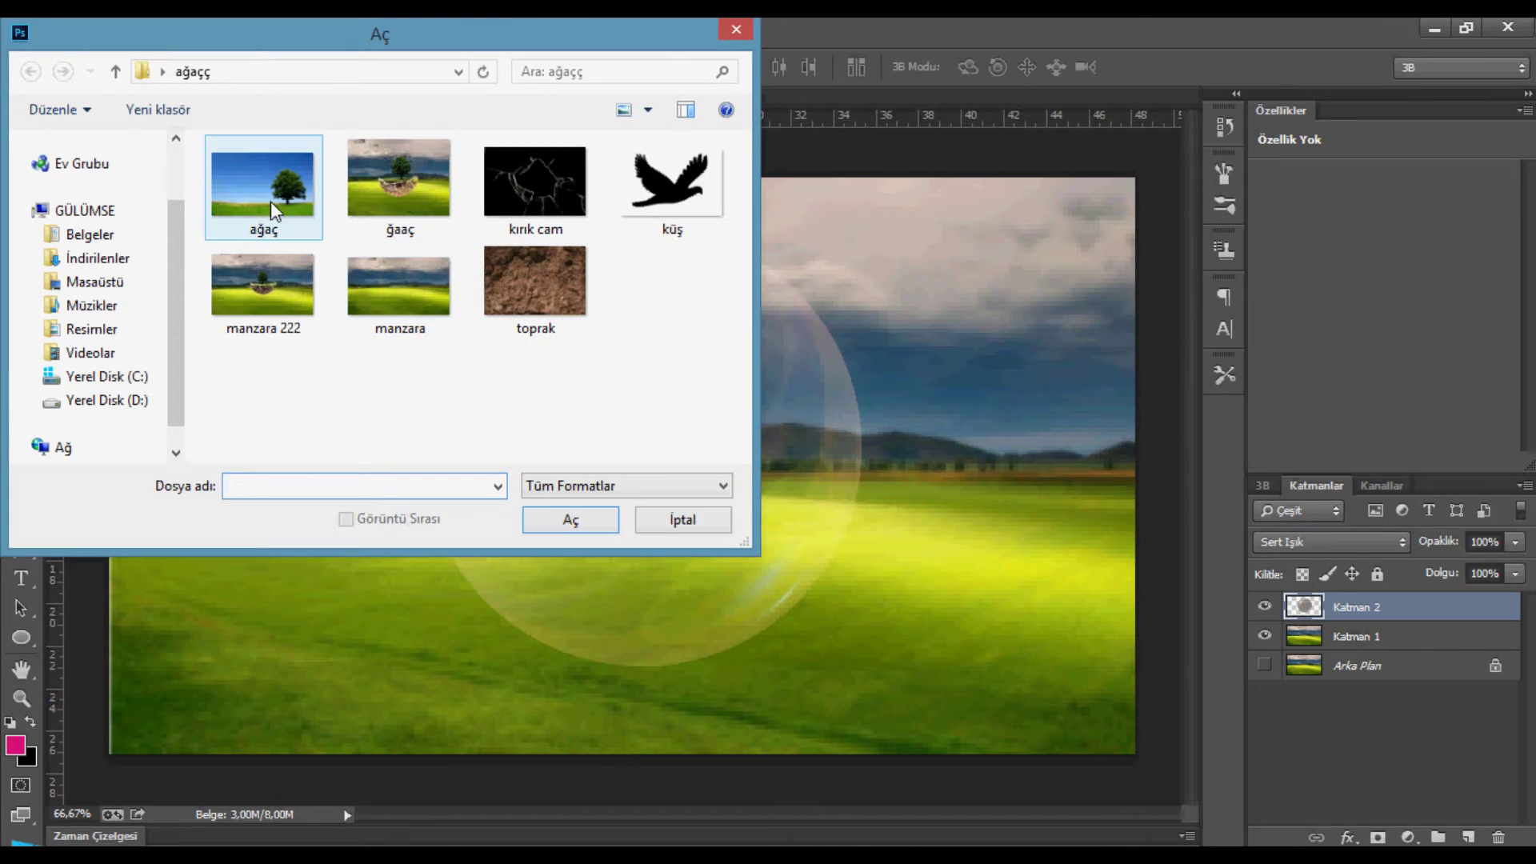
double_click(265, 198)
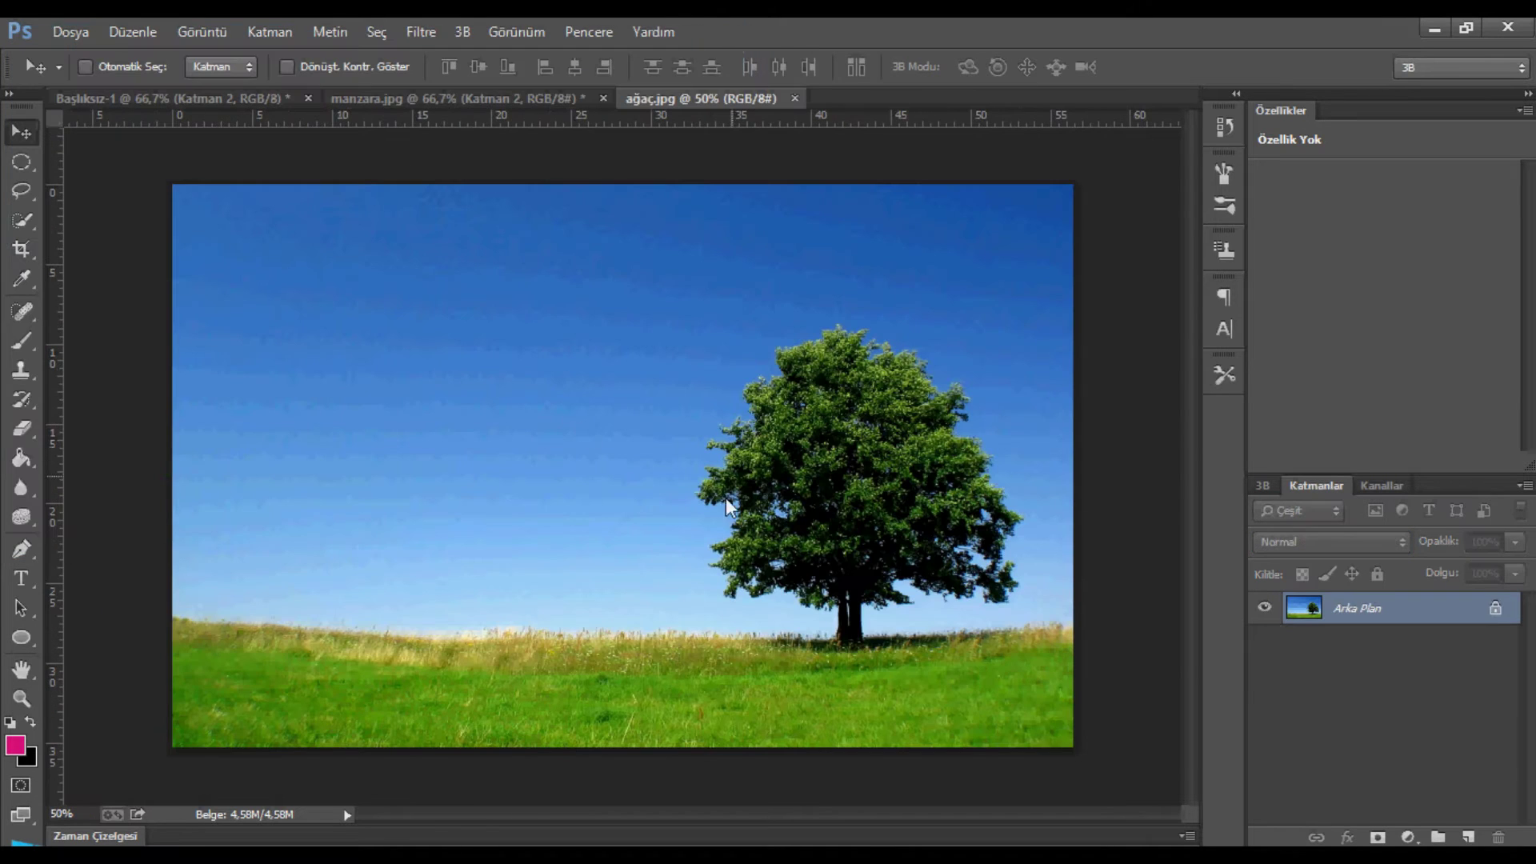
left_click(22, 220)
left_click(371, 346)
key("Delete")
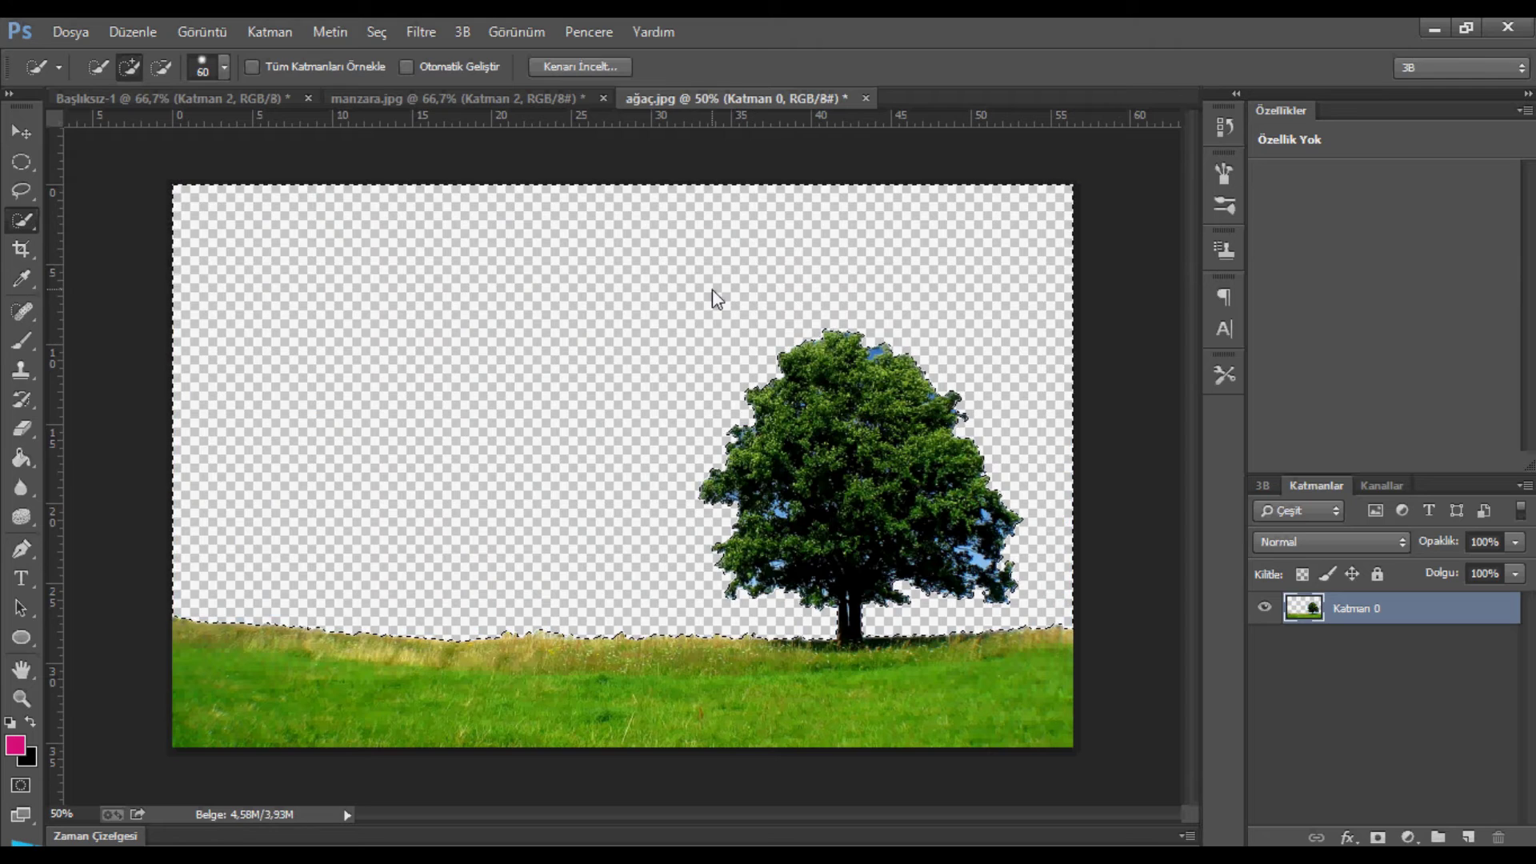
- Reduce the Quick Selection brush size to 7 and remove the remaining blue patches between the tree's leaves
left_click(128, 66)
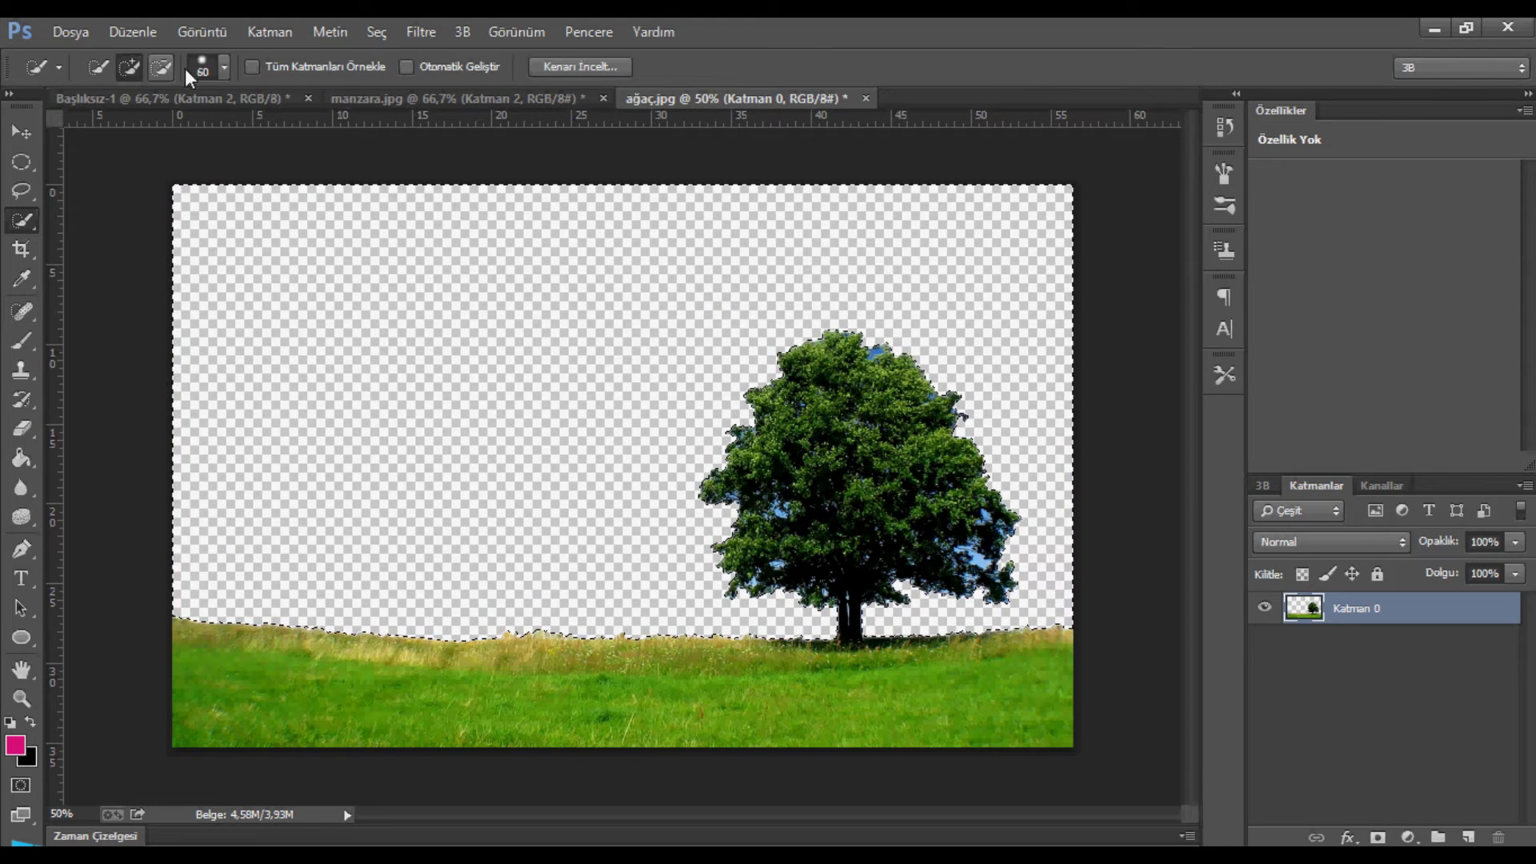
left_click(224, 66)
left_click_drag(120, 133, 106, 134)
key("Return")
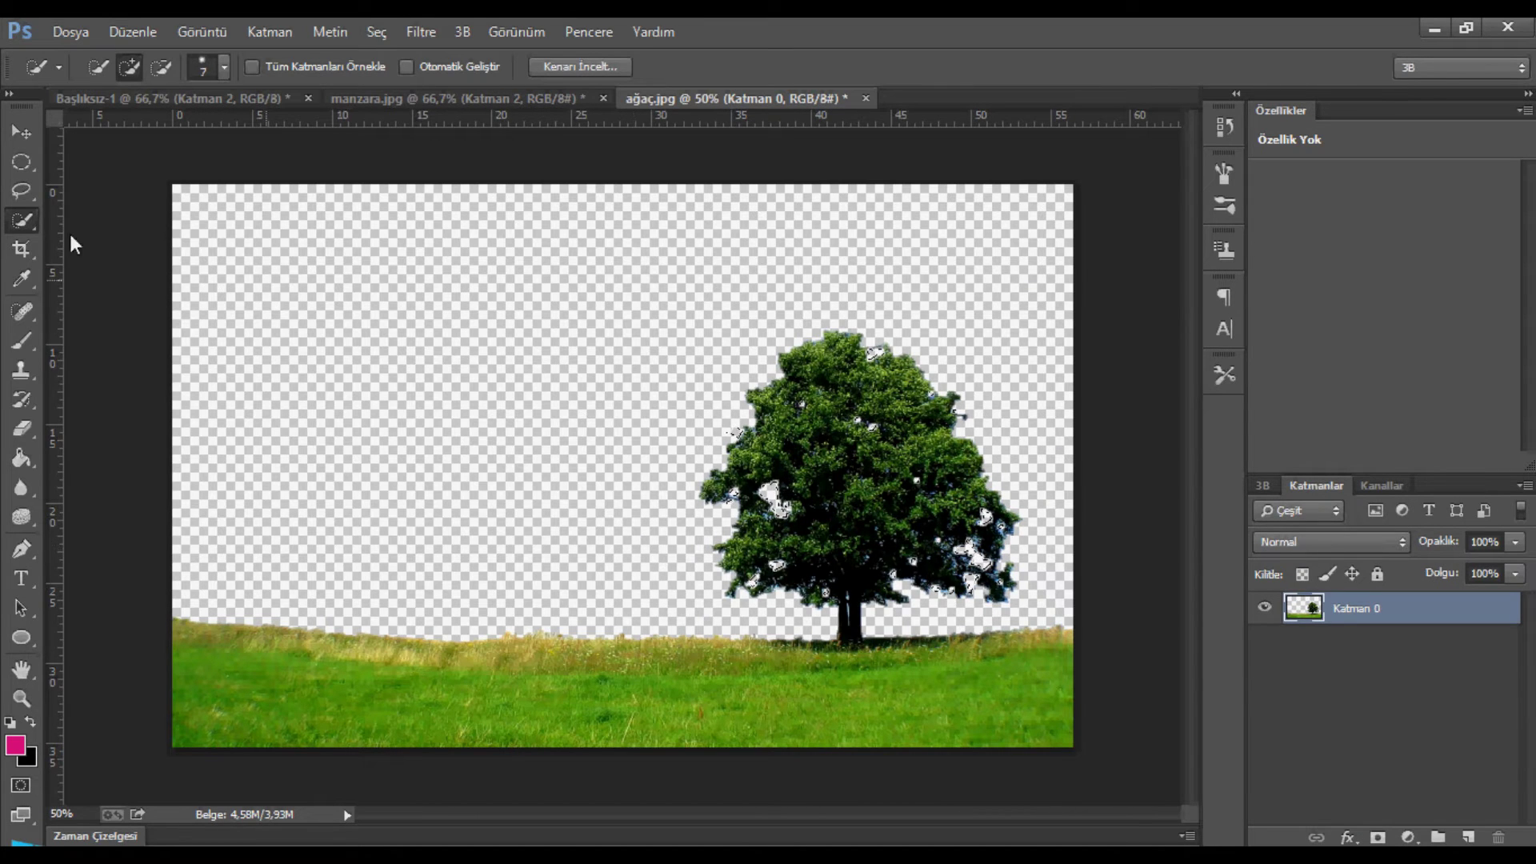
- Copy the cut-out tree and its grass into the manzara document above the bubble
left_click(14, 133)
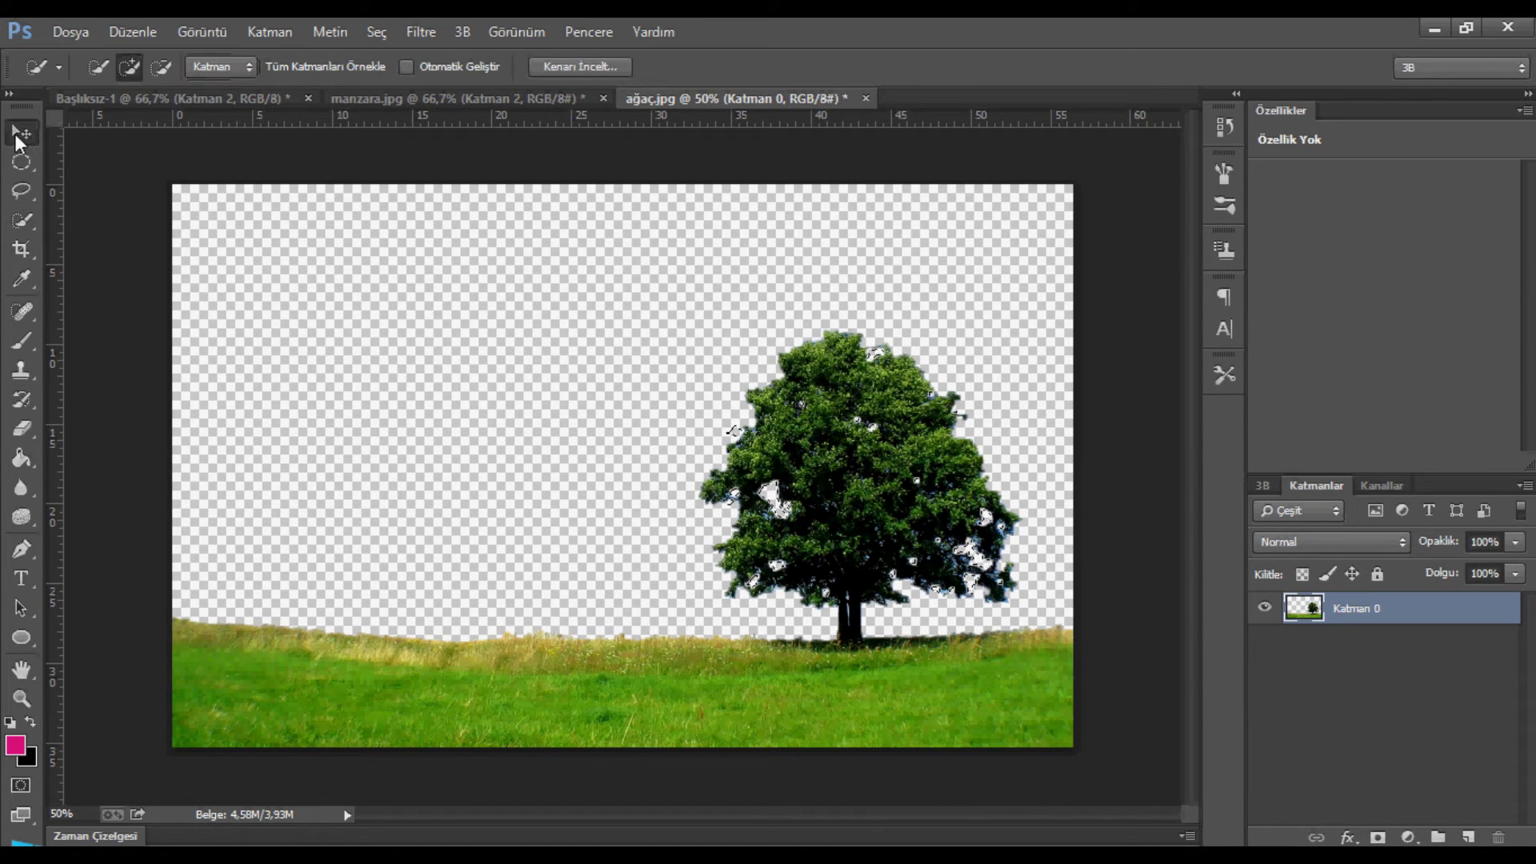
left_click(20, 190)
key("v")
left_click_drag(798, 496, 674, 463)
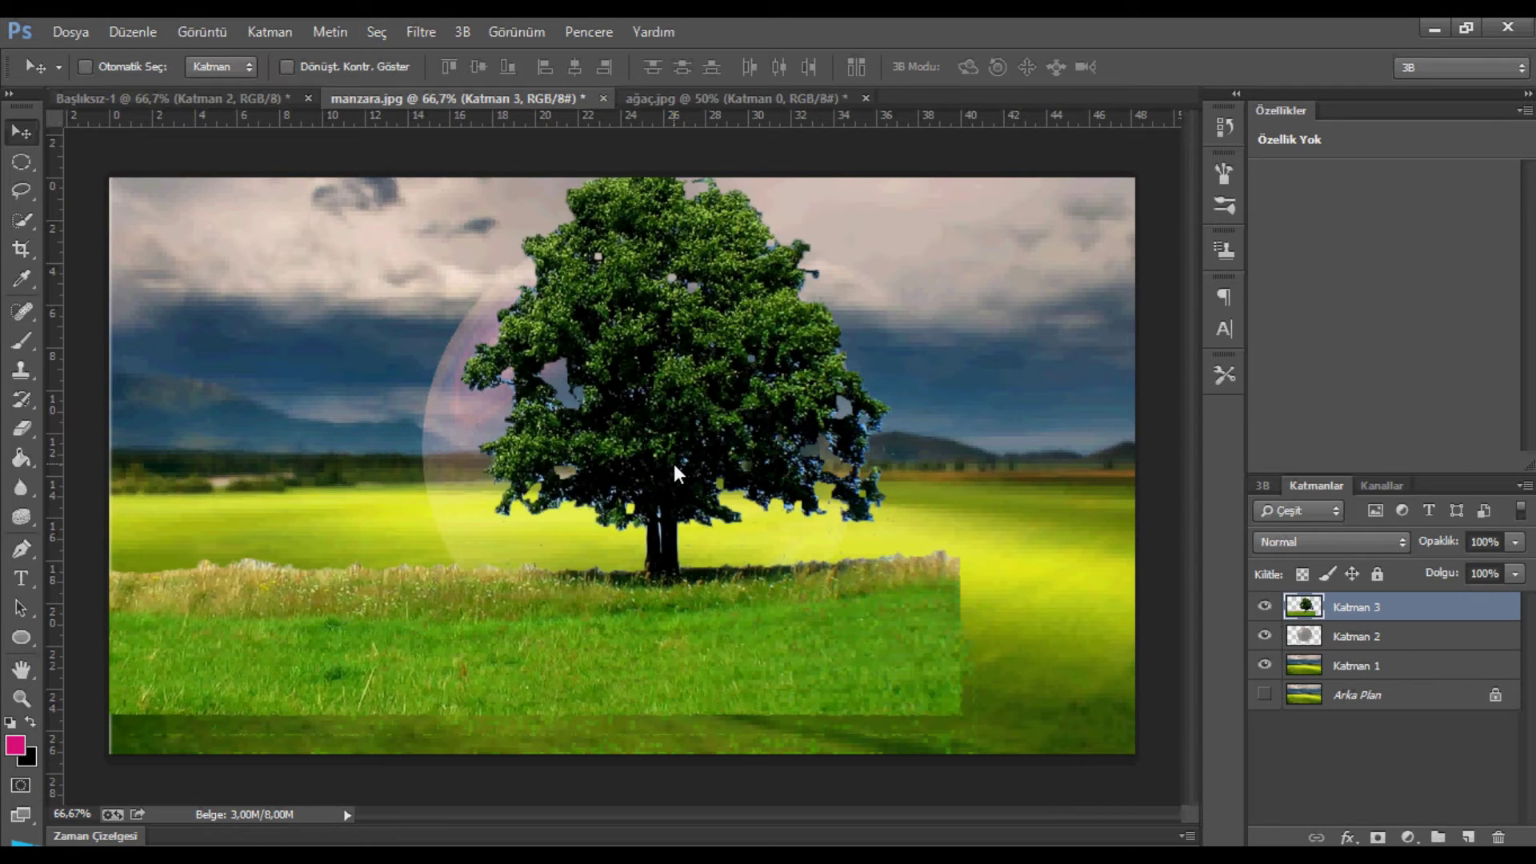
- Scale down the tree layer and position the tree inside the bubble
key("ctrl+t")
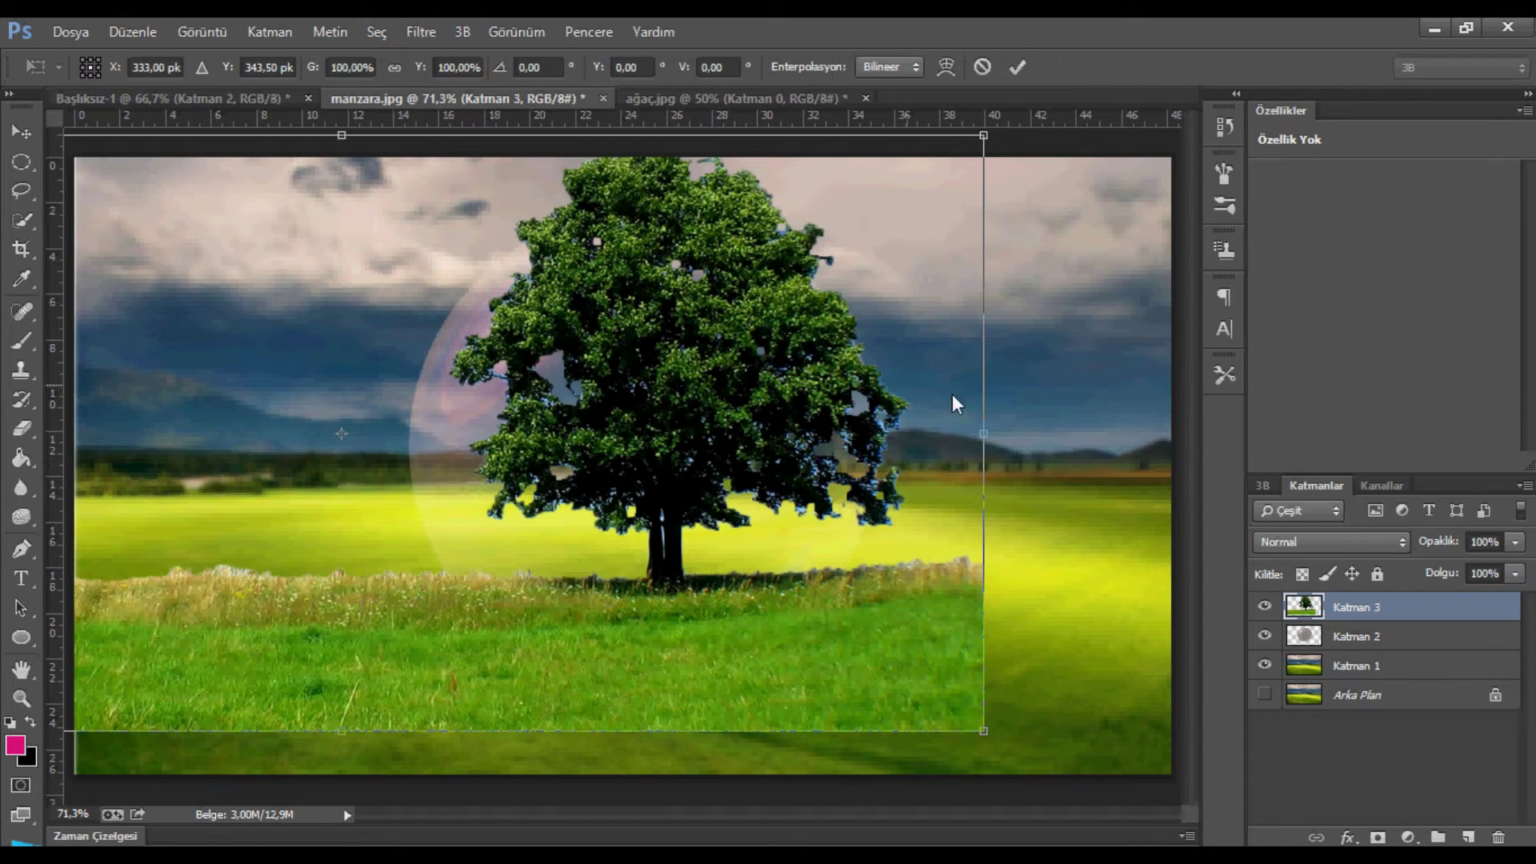
left_click_drag(986, 734, 549, 531)
left_click_drag(383, 507, 640, 544)
left_click(1016, 67)
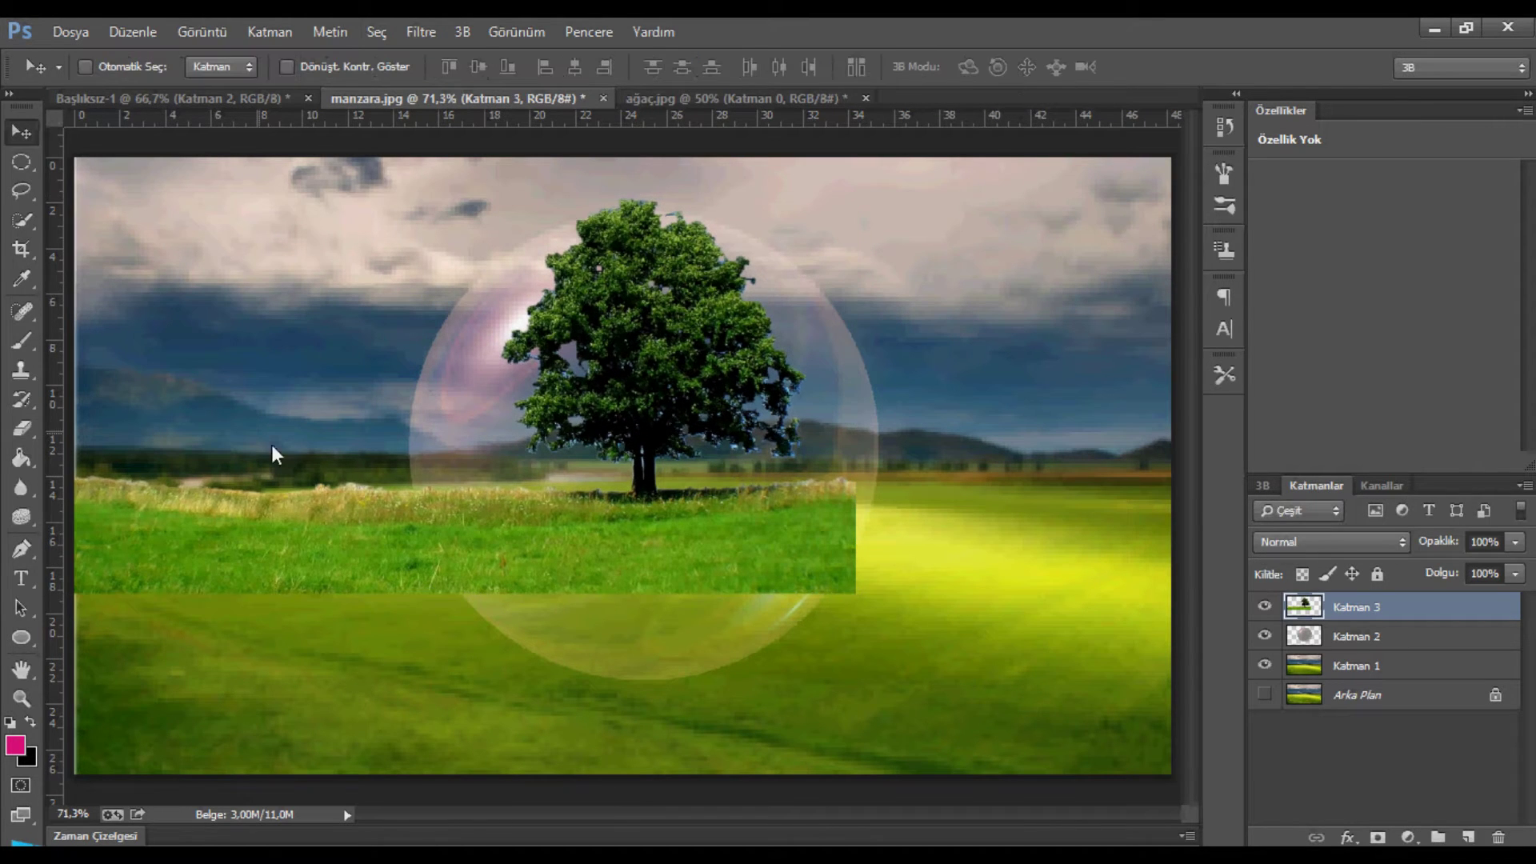
- Cut the grass strip outside the bubble's left side with a rectangular selection and paste it as a new layer
left_click(24, 168)
left_click(88, 157)
left_click_drag(395, 459, 64, 625)
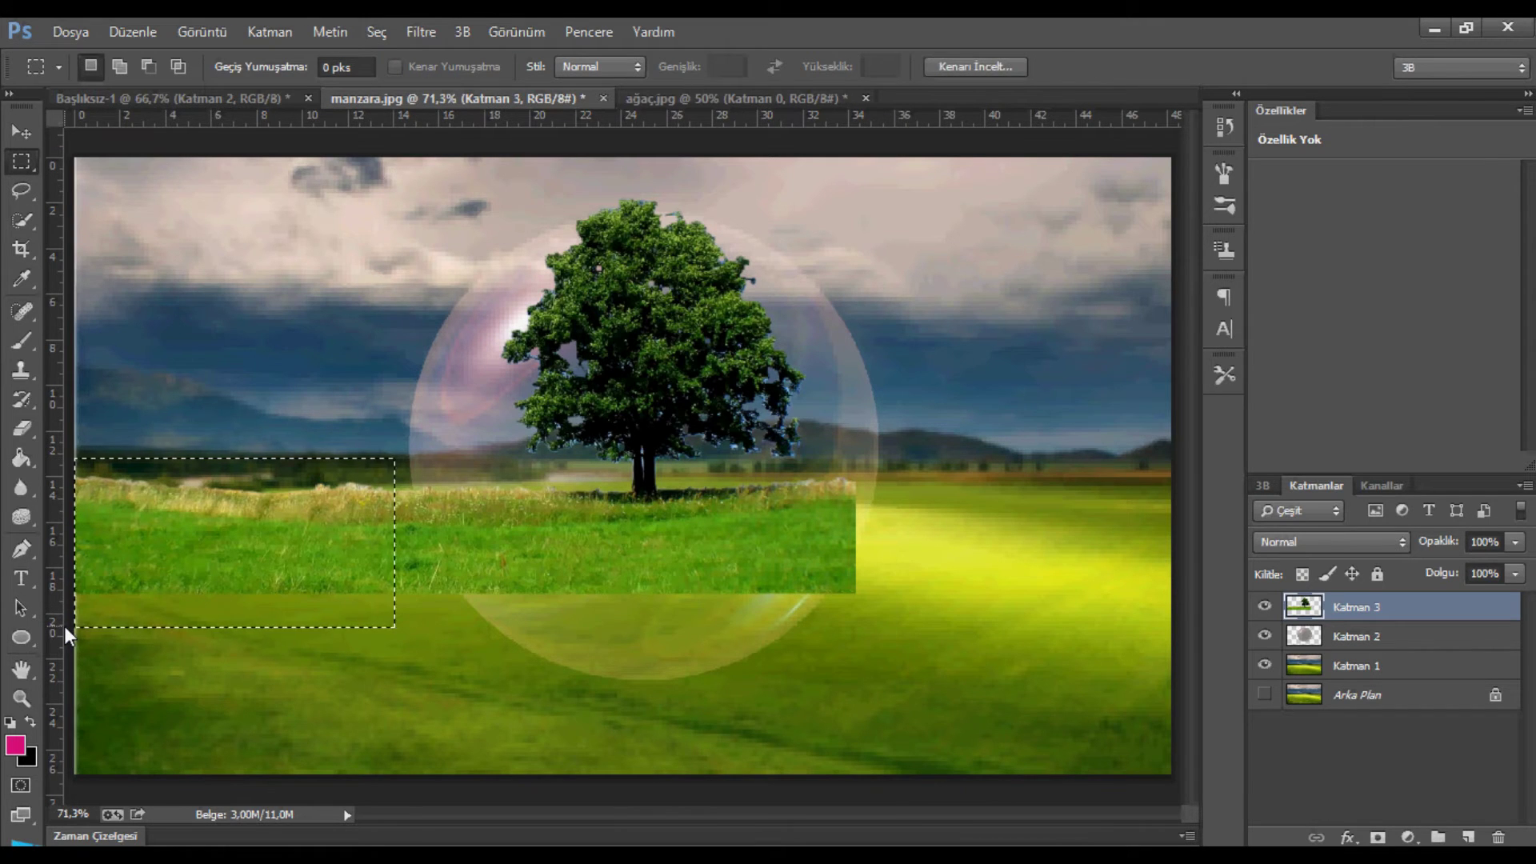
key("ctrl+x")
key("ctrl+v")
- Move the pasted grass strip to the tree's right side so it extends the existing grass
left_click(21, 132)
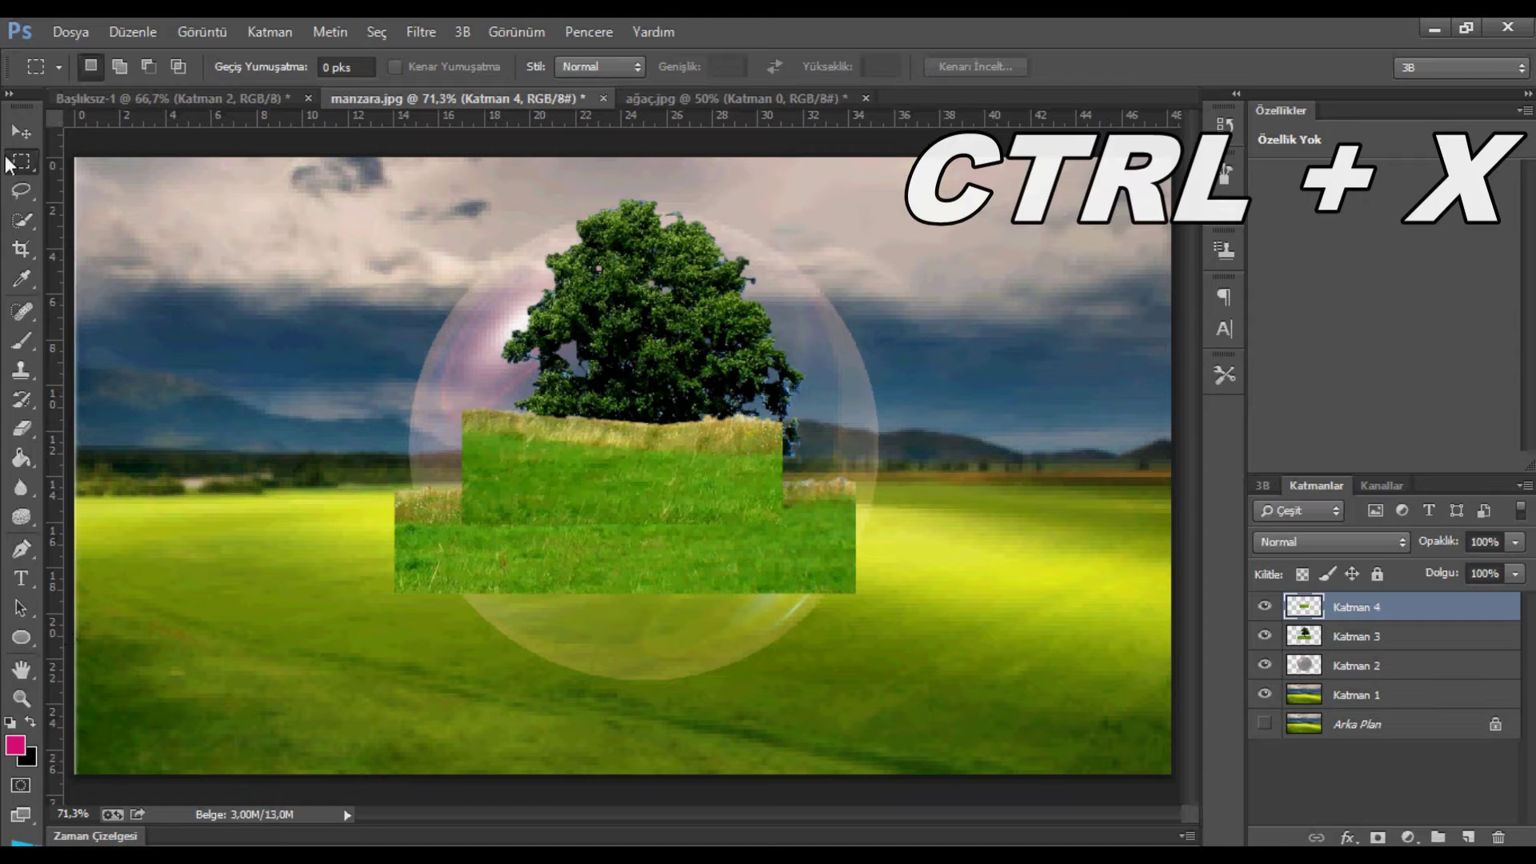
left_click_drag(583, 477, 961, 548)
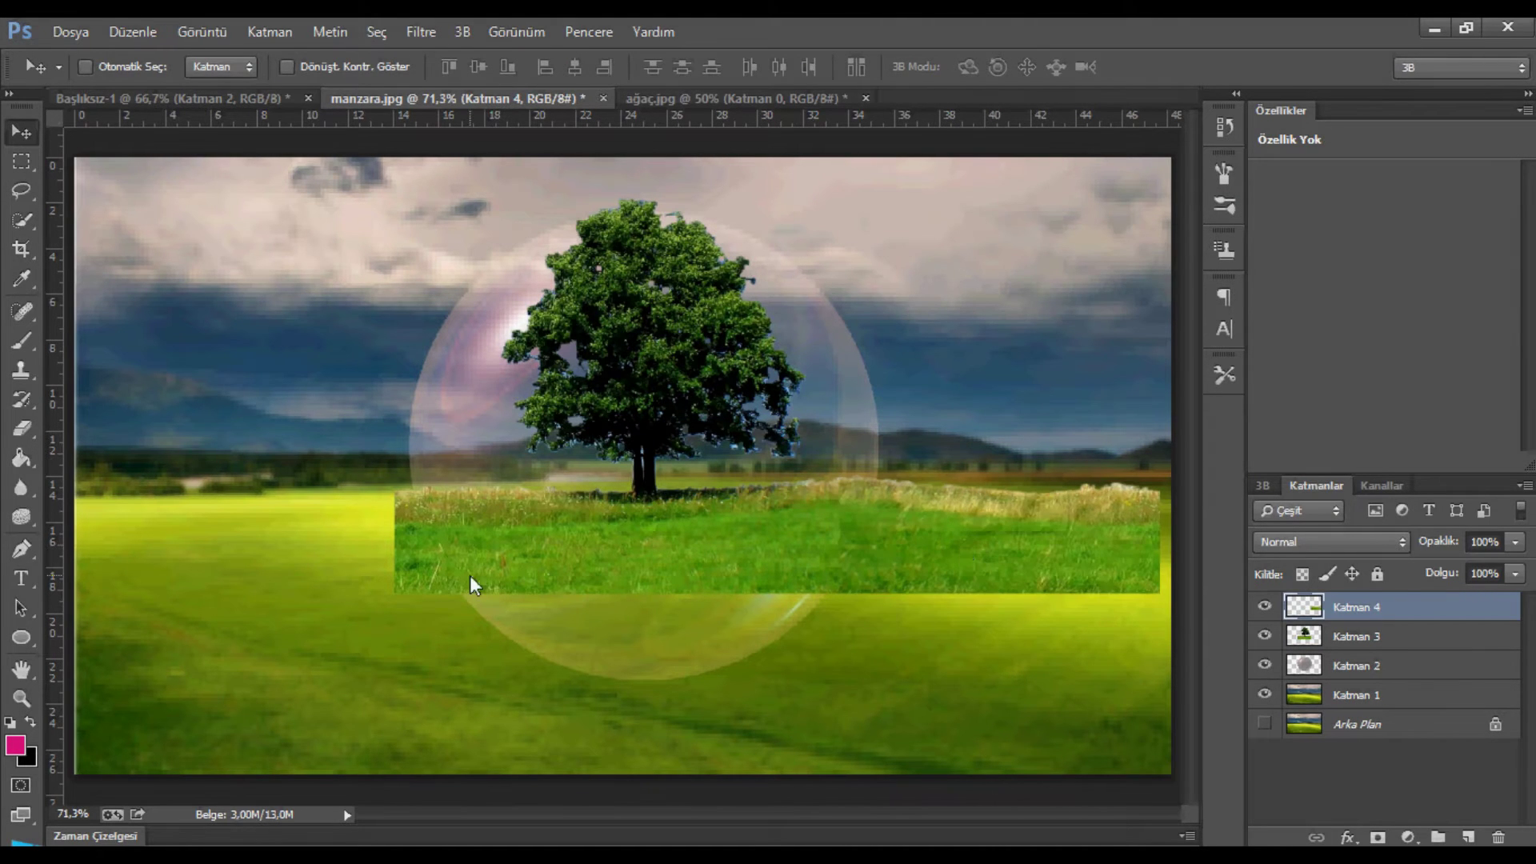
- Set the Eraser to 100% opacity, 38% flow and a soft 28 px brush, and blend the seam between the two grass pieces
left_click(22, 427)
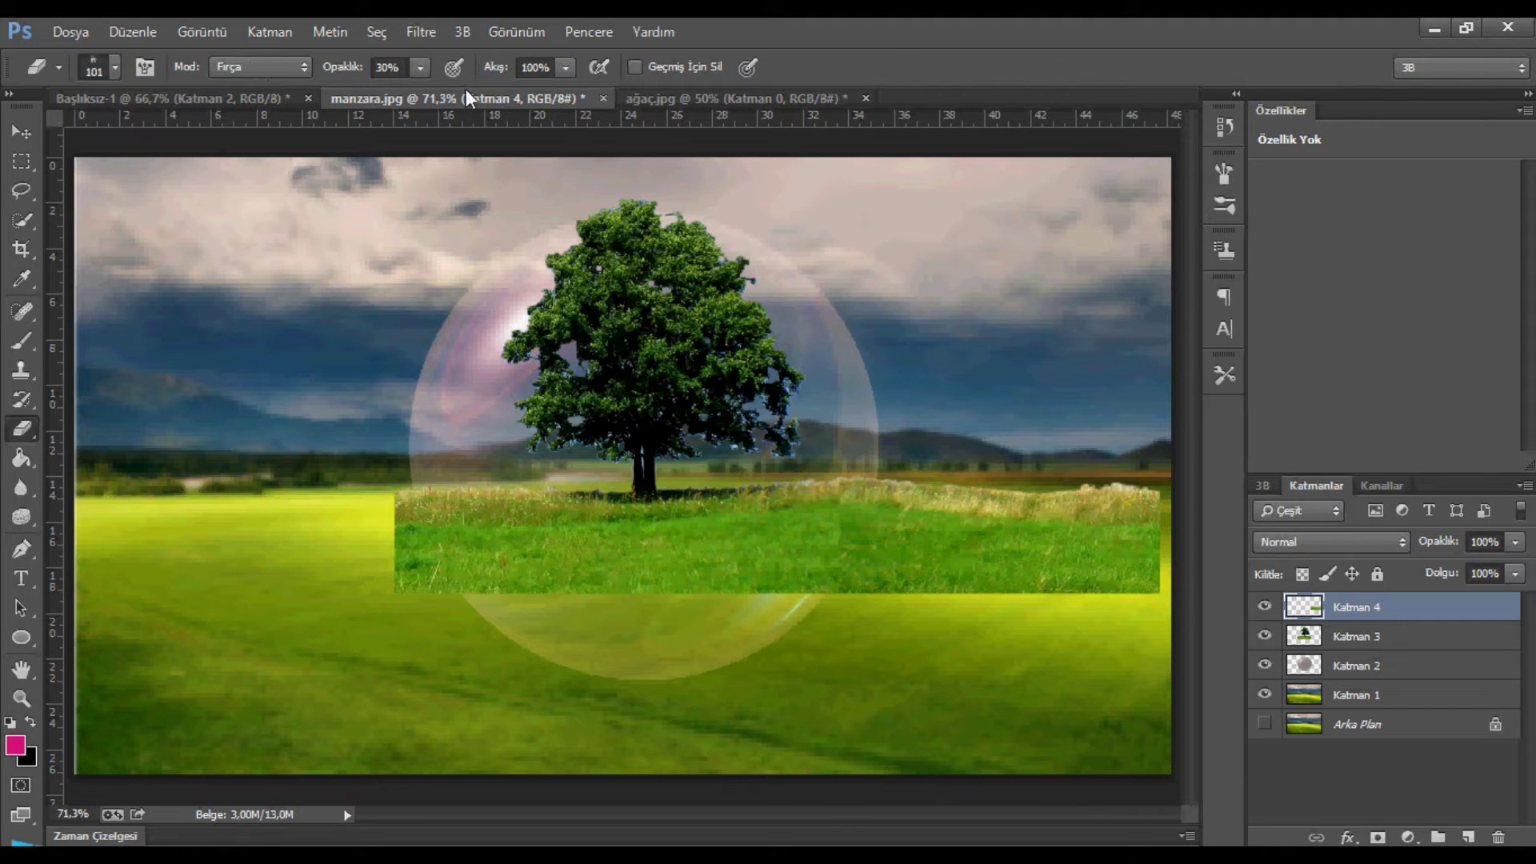
left_click(420, 67)
left_click(565, 67)
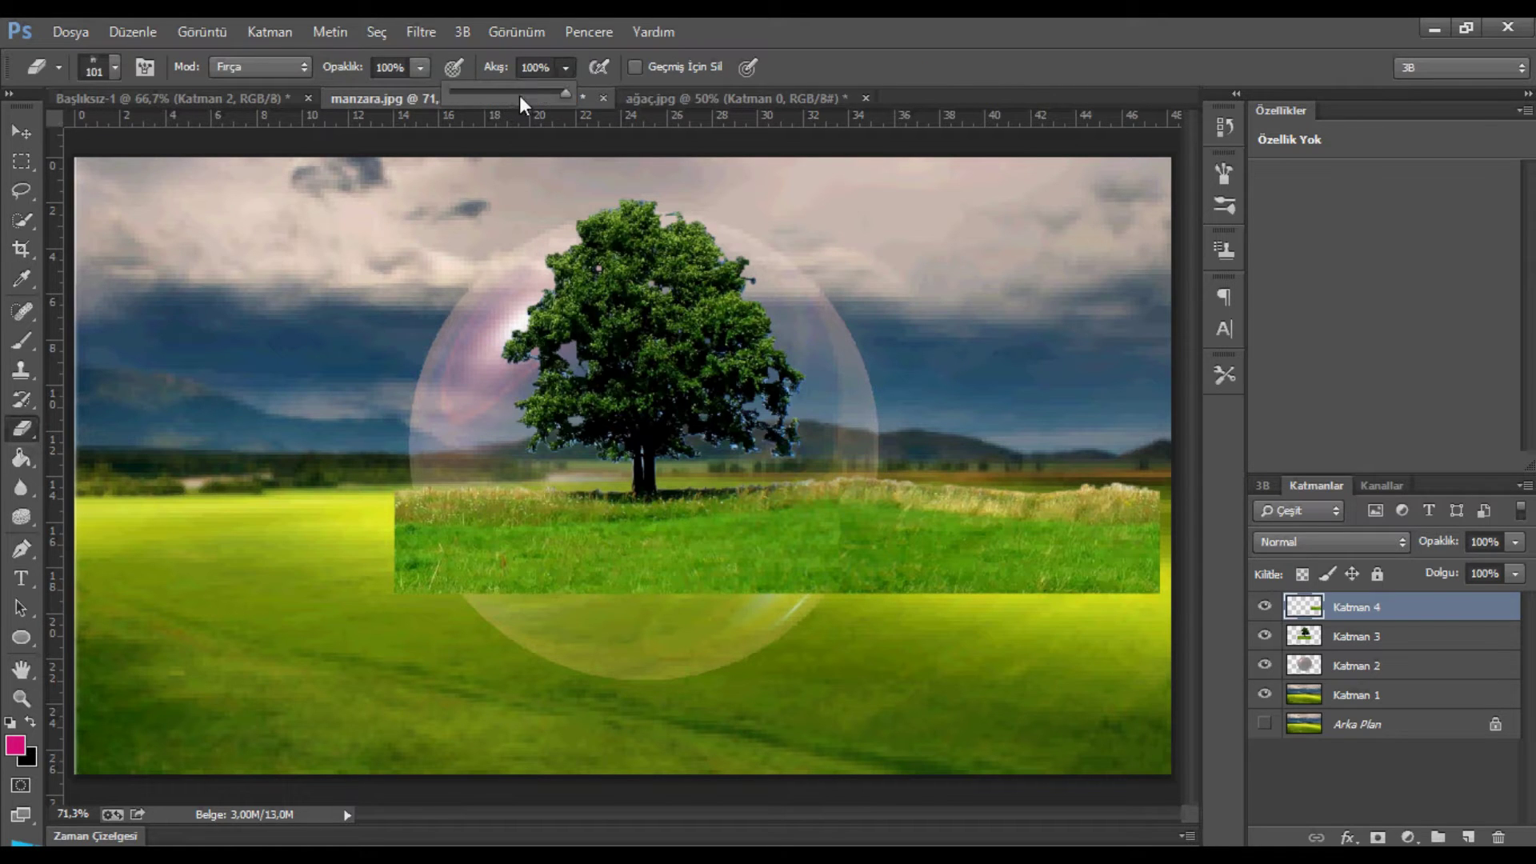
left_click_drag(497, 94, 494, 94)
left_click(114, 67)
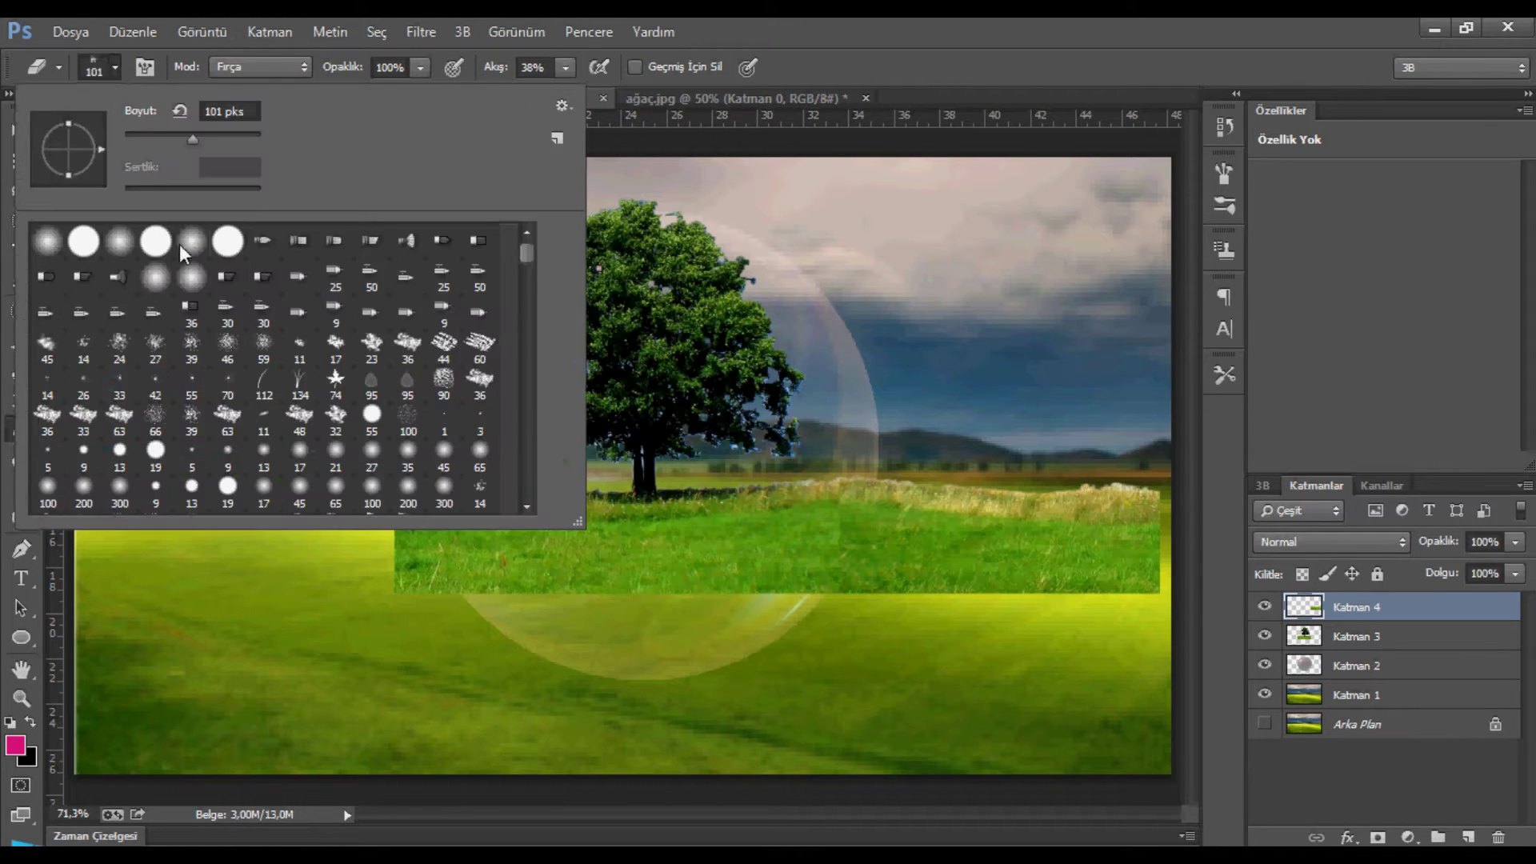
left_click_drag(184, 136, 143, 140)
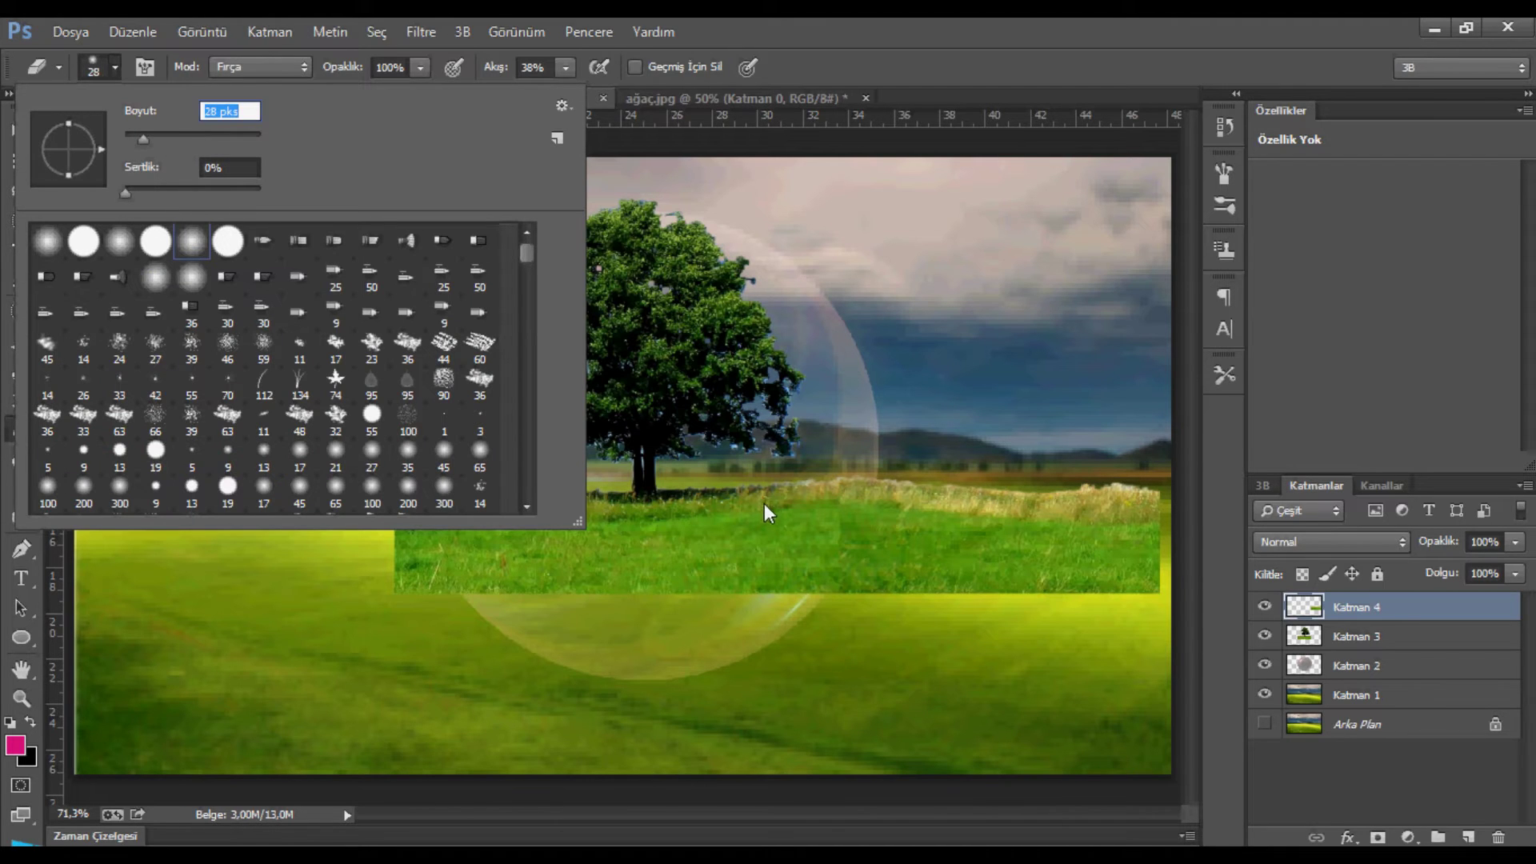
left_click(765, 502)
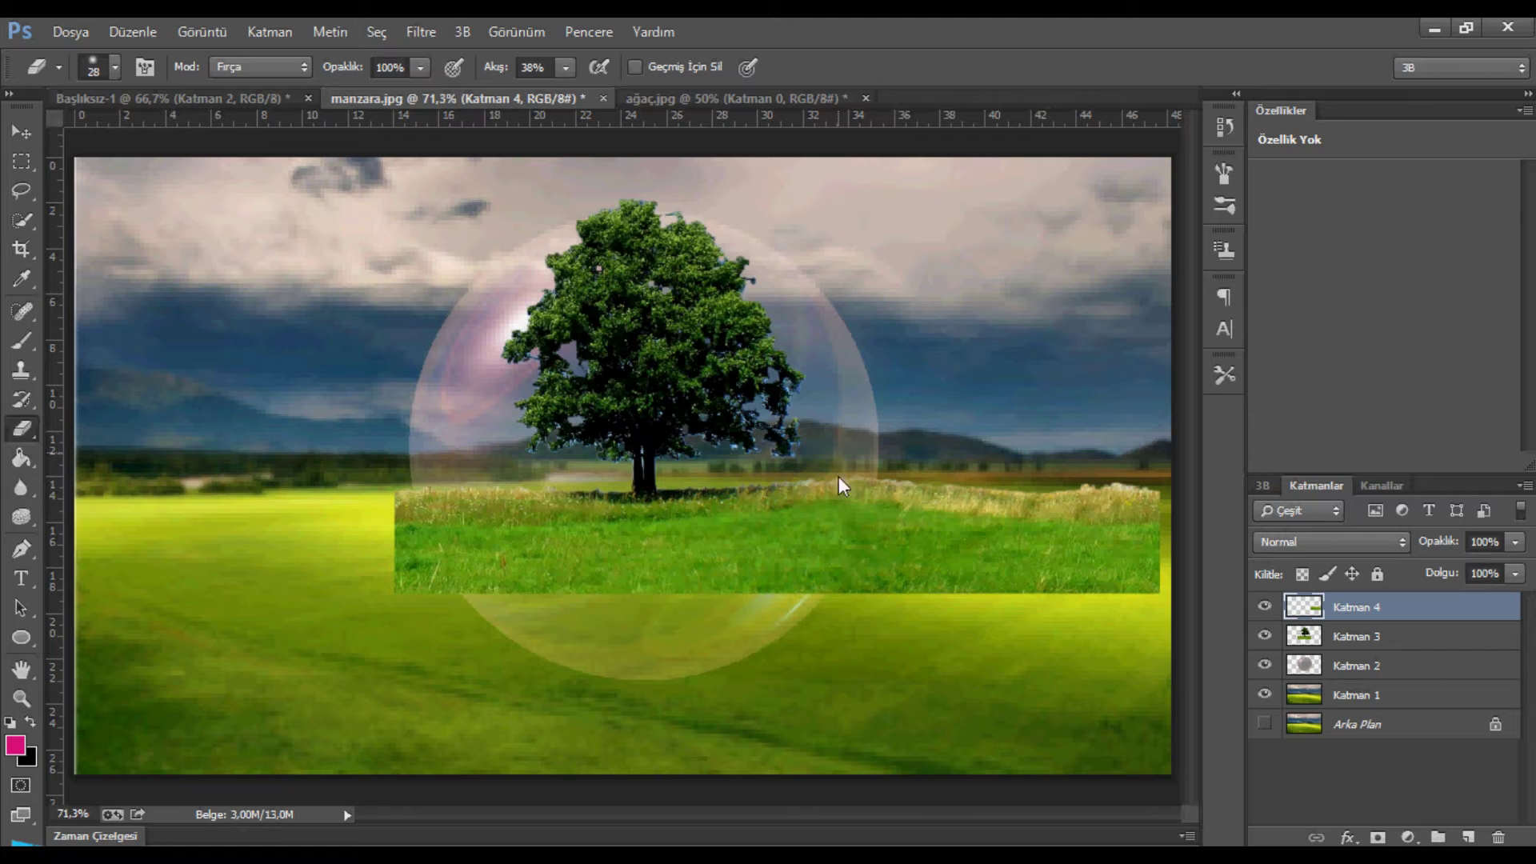
- Select the whole bubble on layer Katman 2 with the Quick Selection tool at brush size 93
left_click(1351, 664)
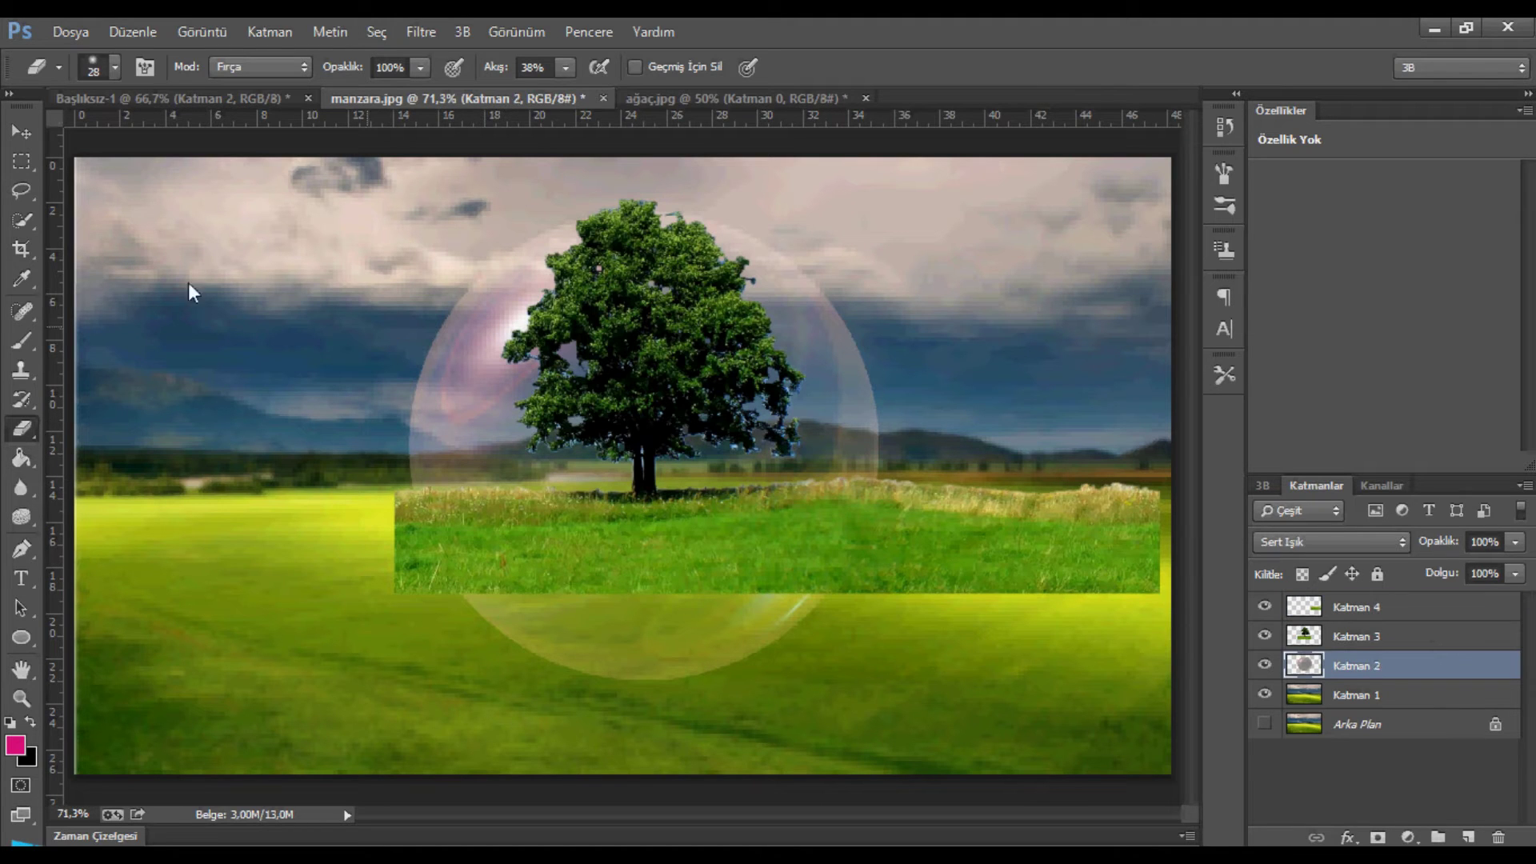
left_click(18, 219)
left_click(64, 218)
left_click(227, 71)
left_click(185, 128)
mouse_move(352, 211)
left_mouse_down()
mouse_move(481, 345)
mouse_move(557, 487)
left_mouse_up()
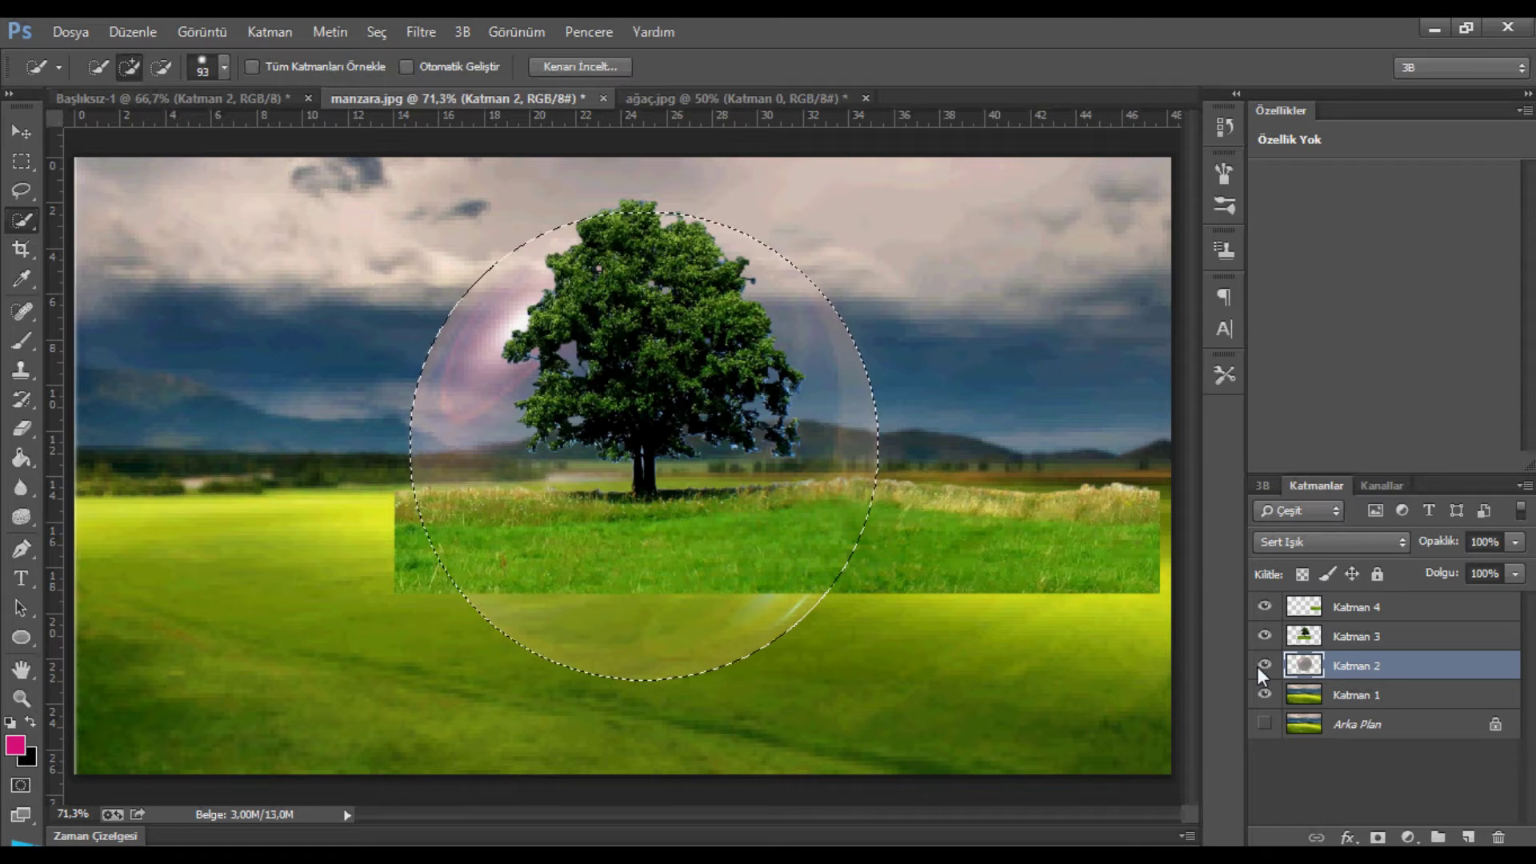
- Convert the tree layer Katman 3 and the grass layer Katman 4 together into one smart object
left_click(1339, 641)
left_click(1347, 611, "shift")
right_click(1347, 611)
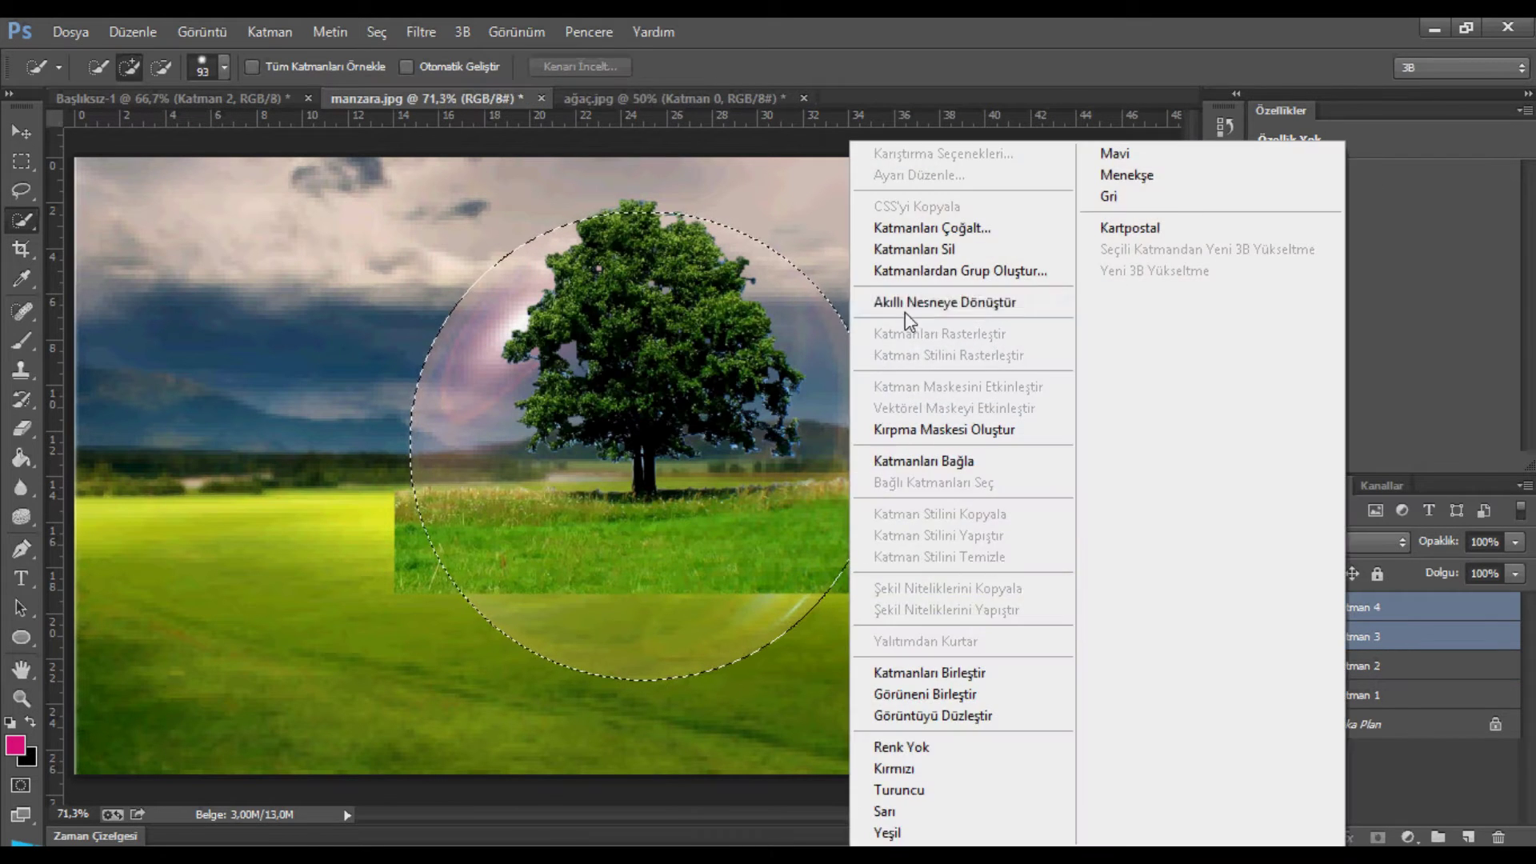
left_click(920, 302)
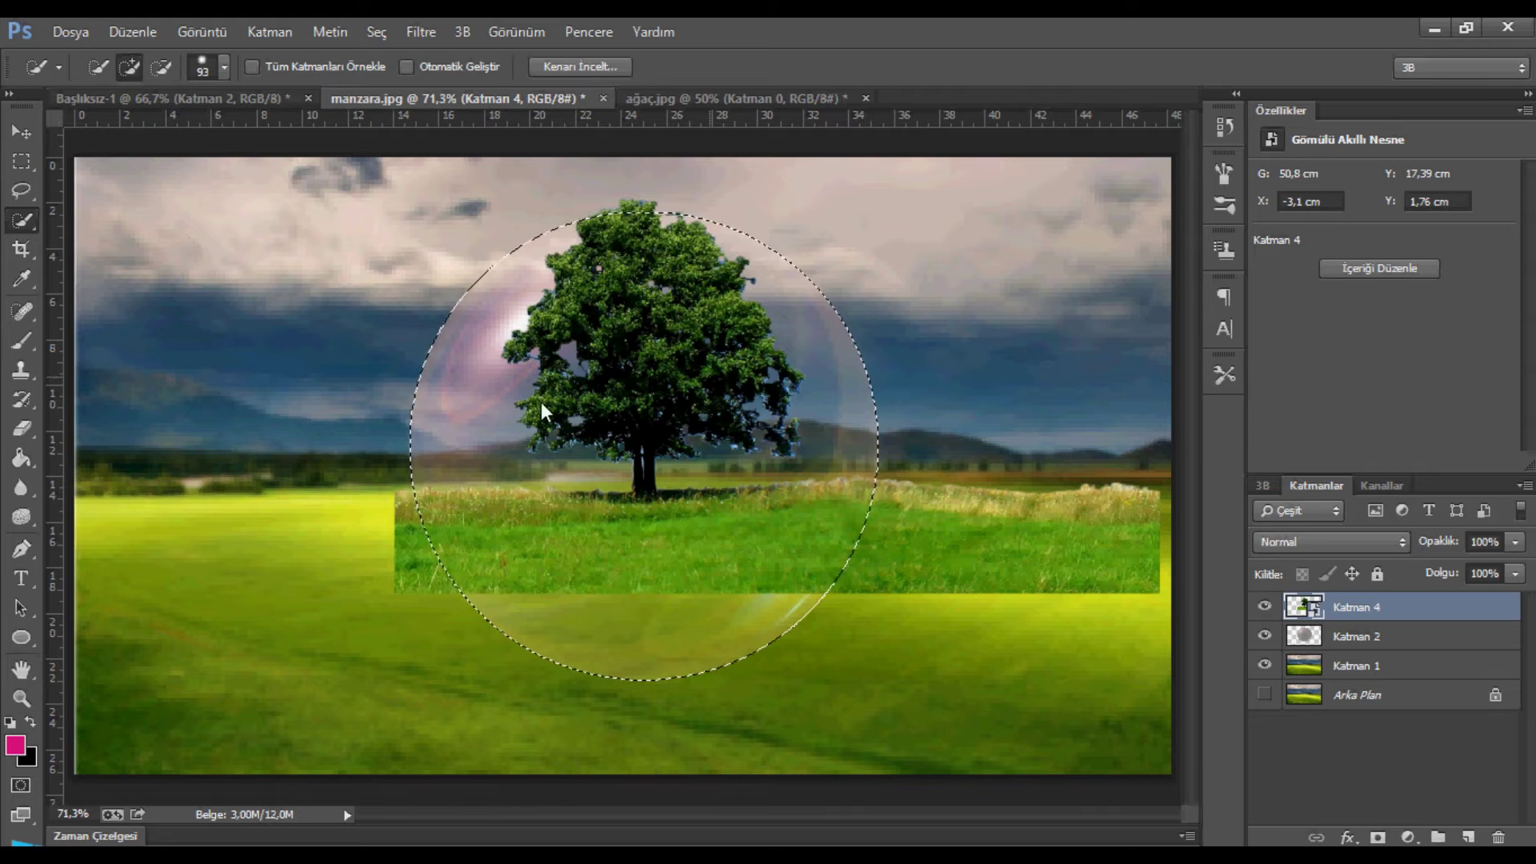
- Invert the bubble selection, rasterize the smart object and delete the tree and grass parts outside the bubble
right_click(365, 337)
left_click(418, 379)
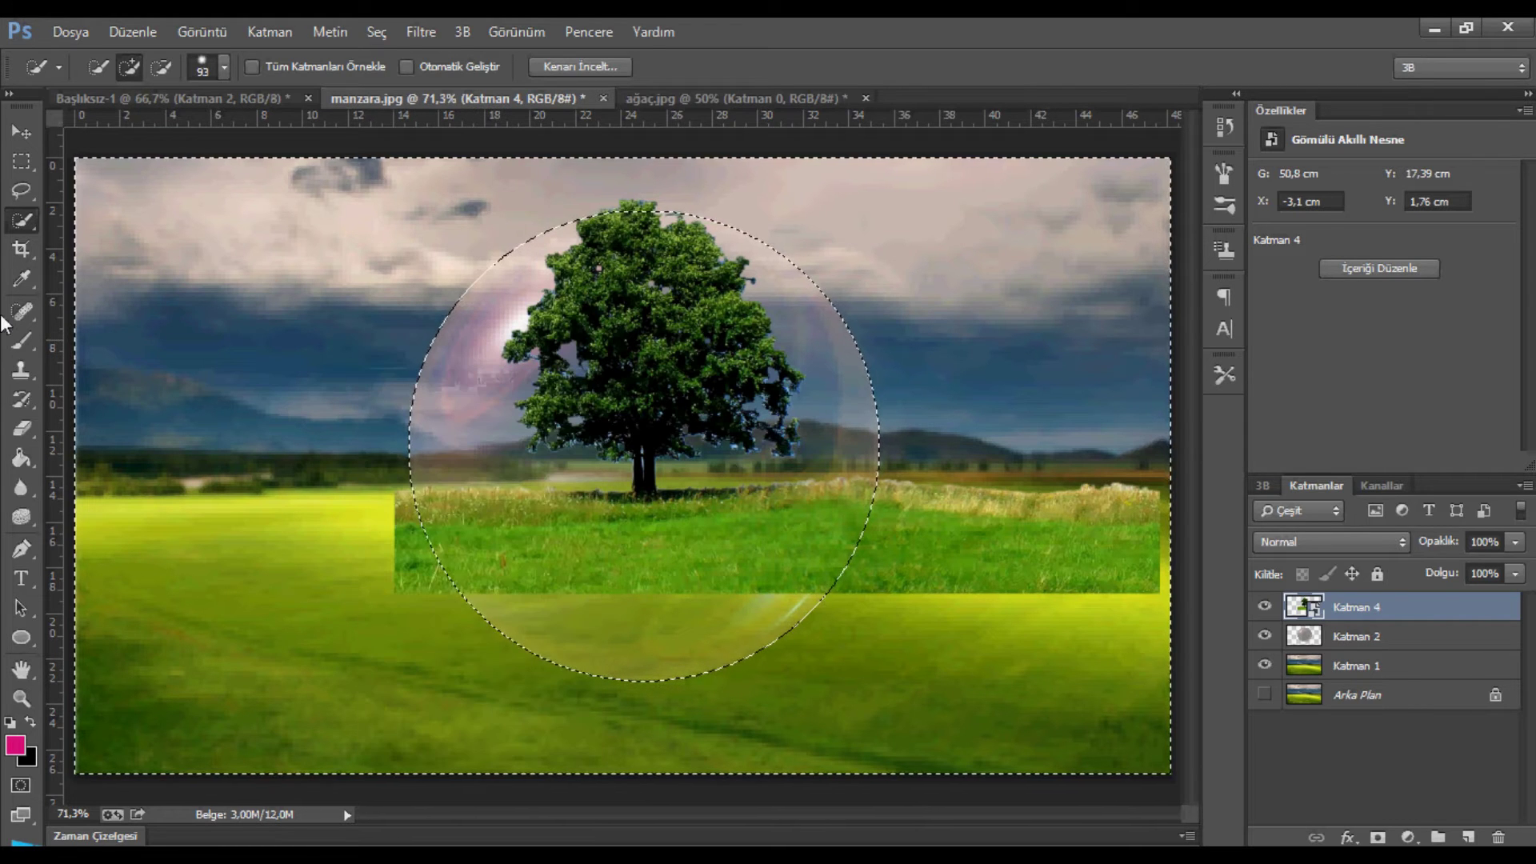
key("e")
key("Delete")
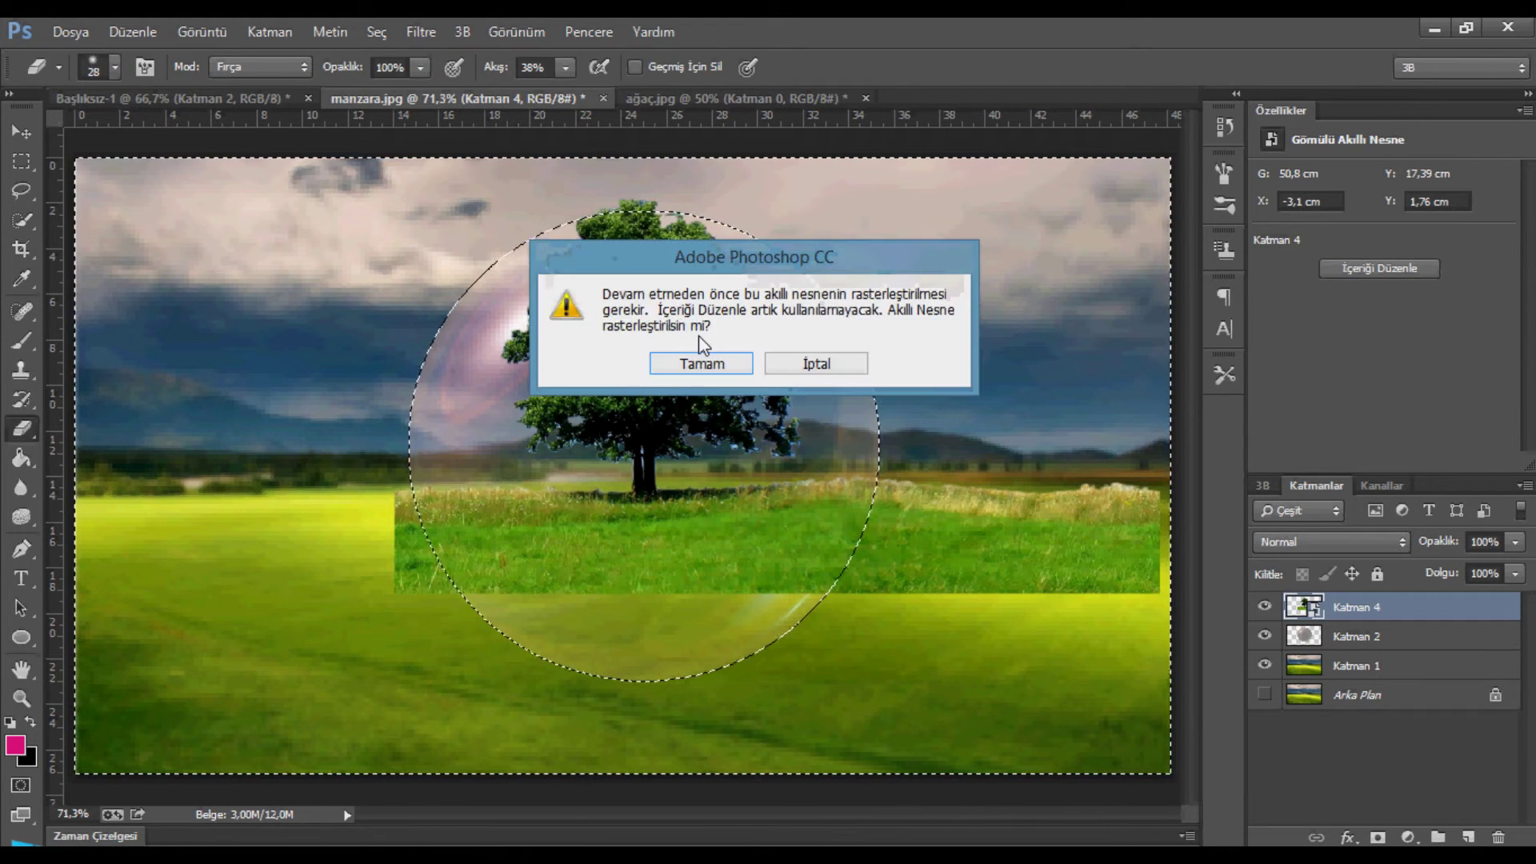
left_click(703, 362)
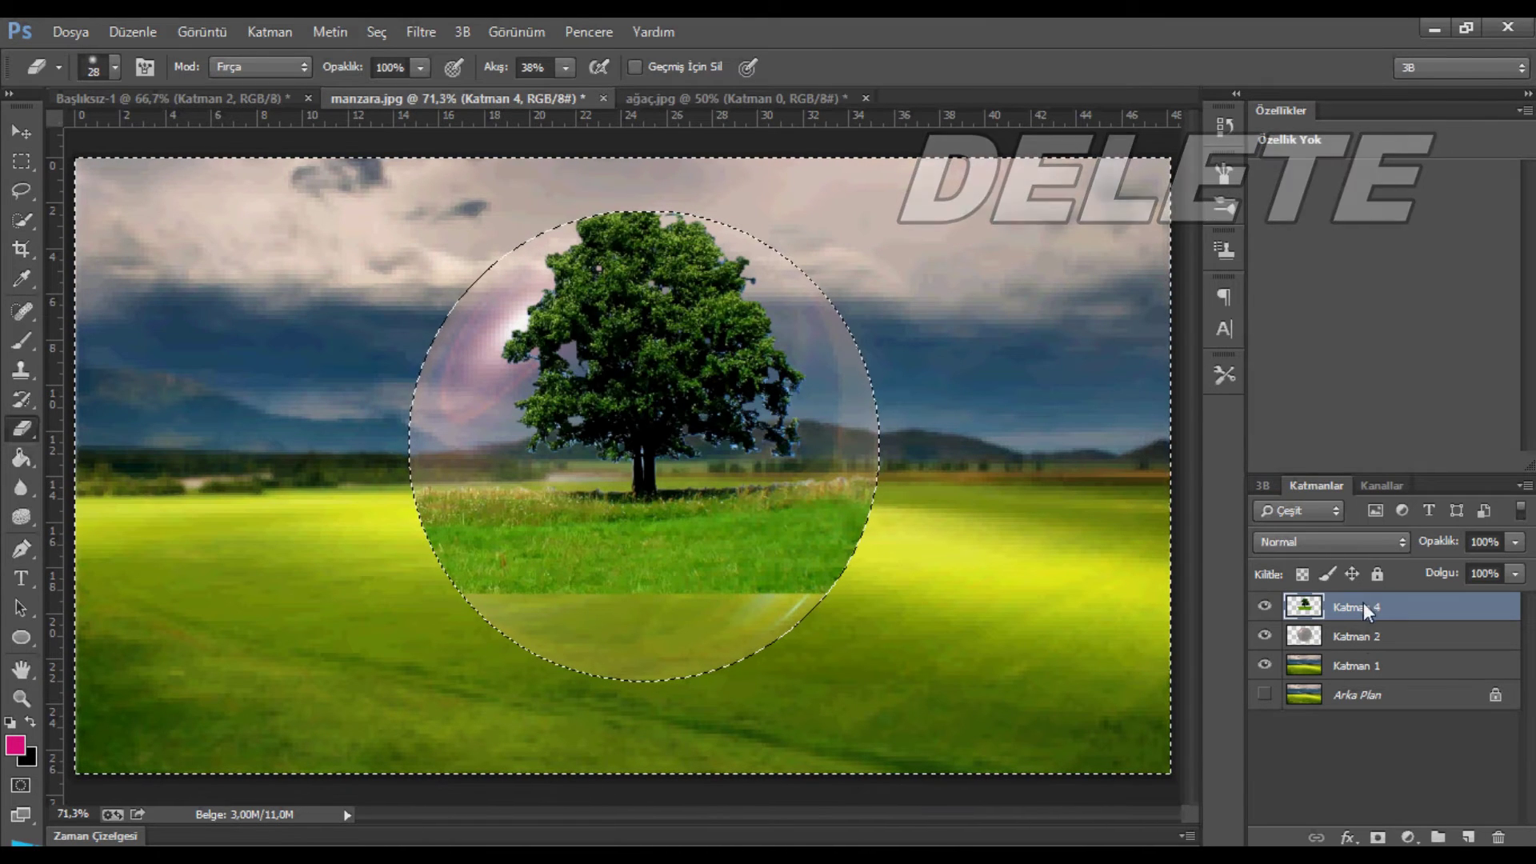
- Move the tree layer Katman 4 below the bubble layer Katman 2 and remove the selection
left_click_drag(1360, 608, 1369, 641)
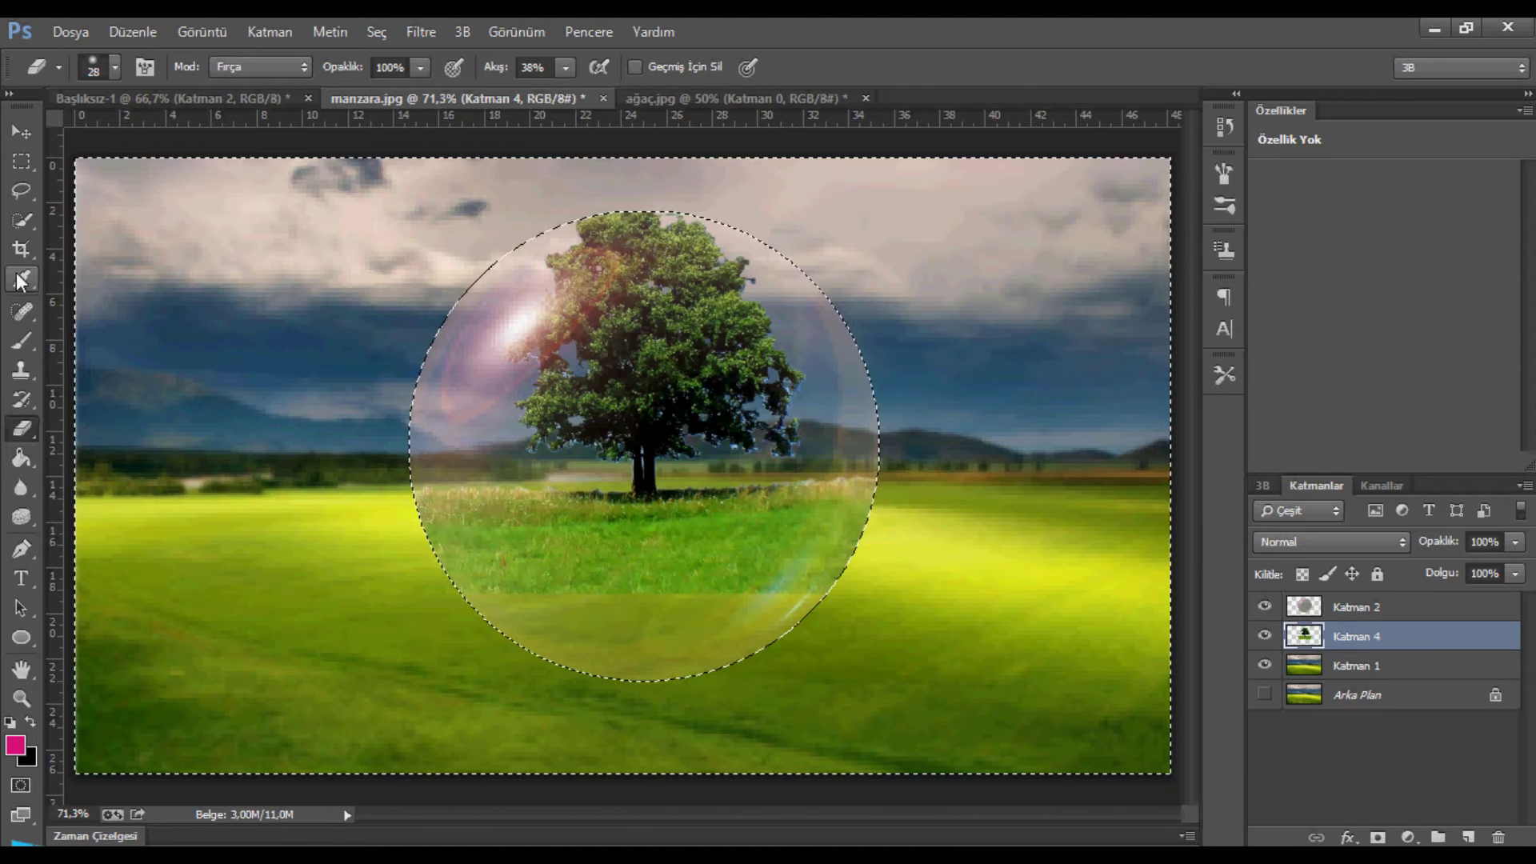
left_click(22, 162)
left_click(689, 416)
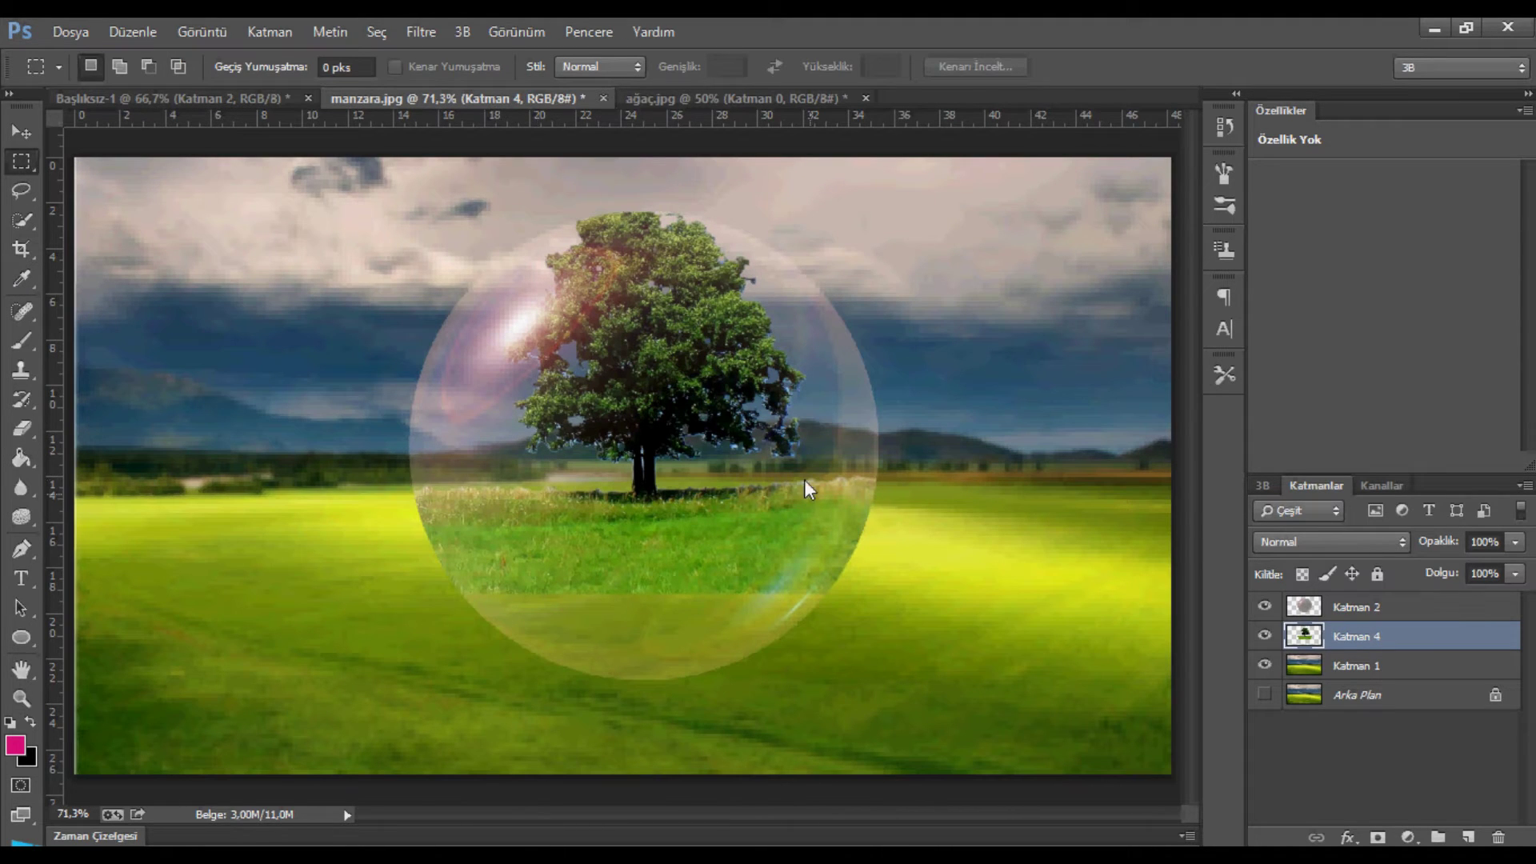
- Hide the bubble layer, open the toprak image and convert its locked background into a normal layer
left_click(1263, 607)
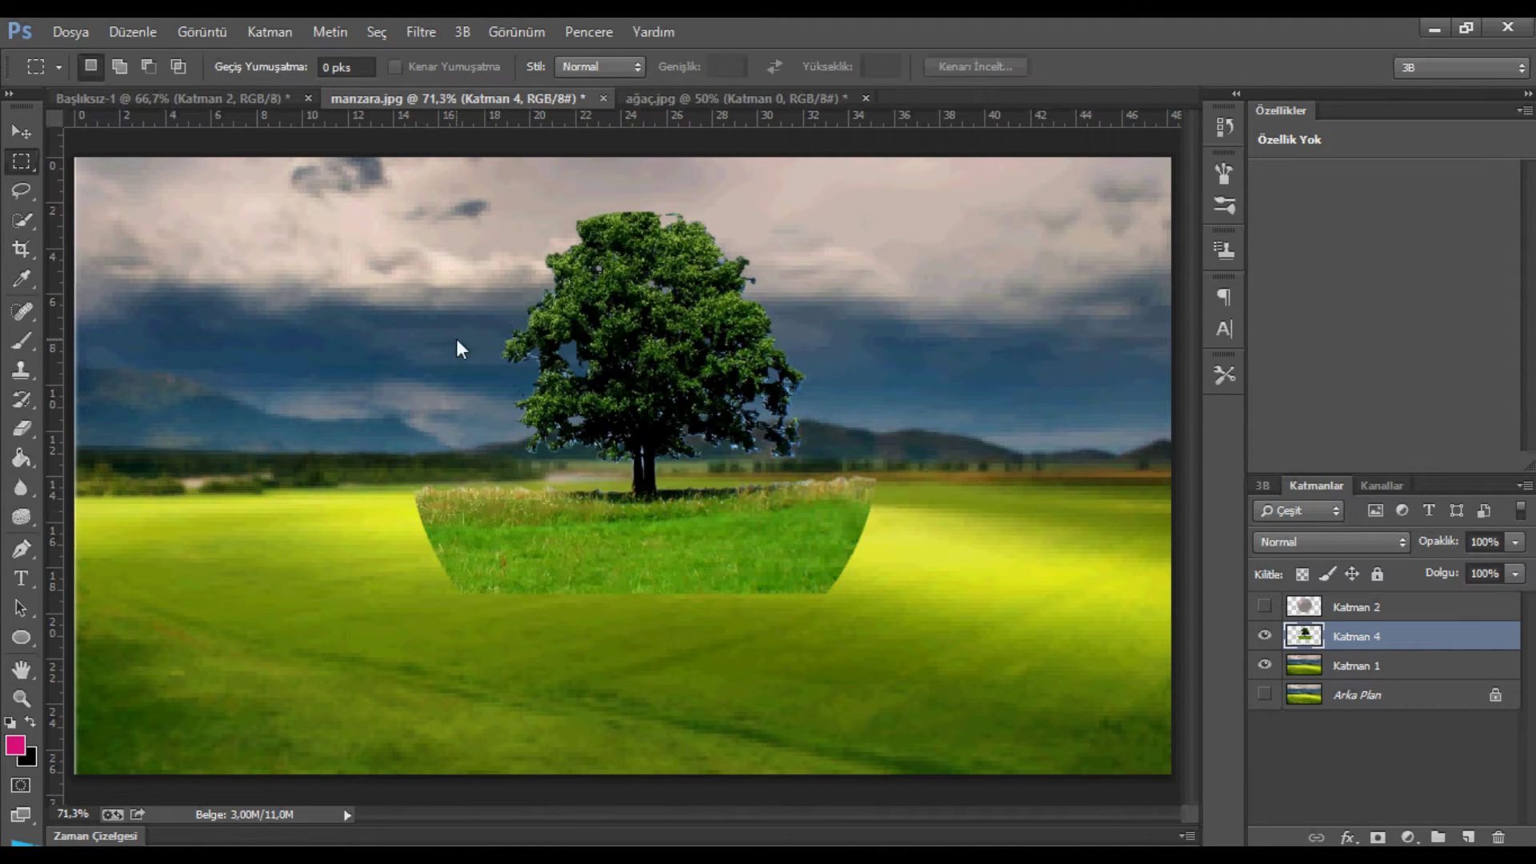
left_click(84, 36)
left_click(105, 78)
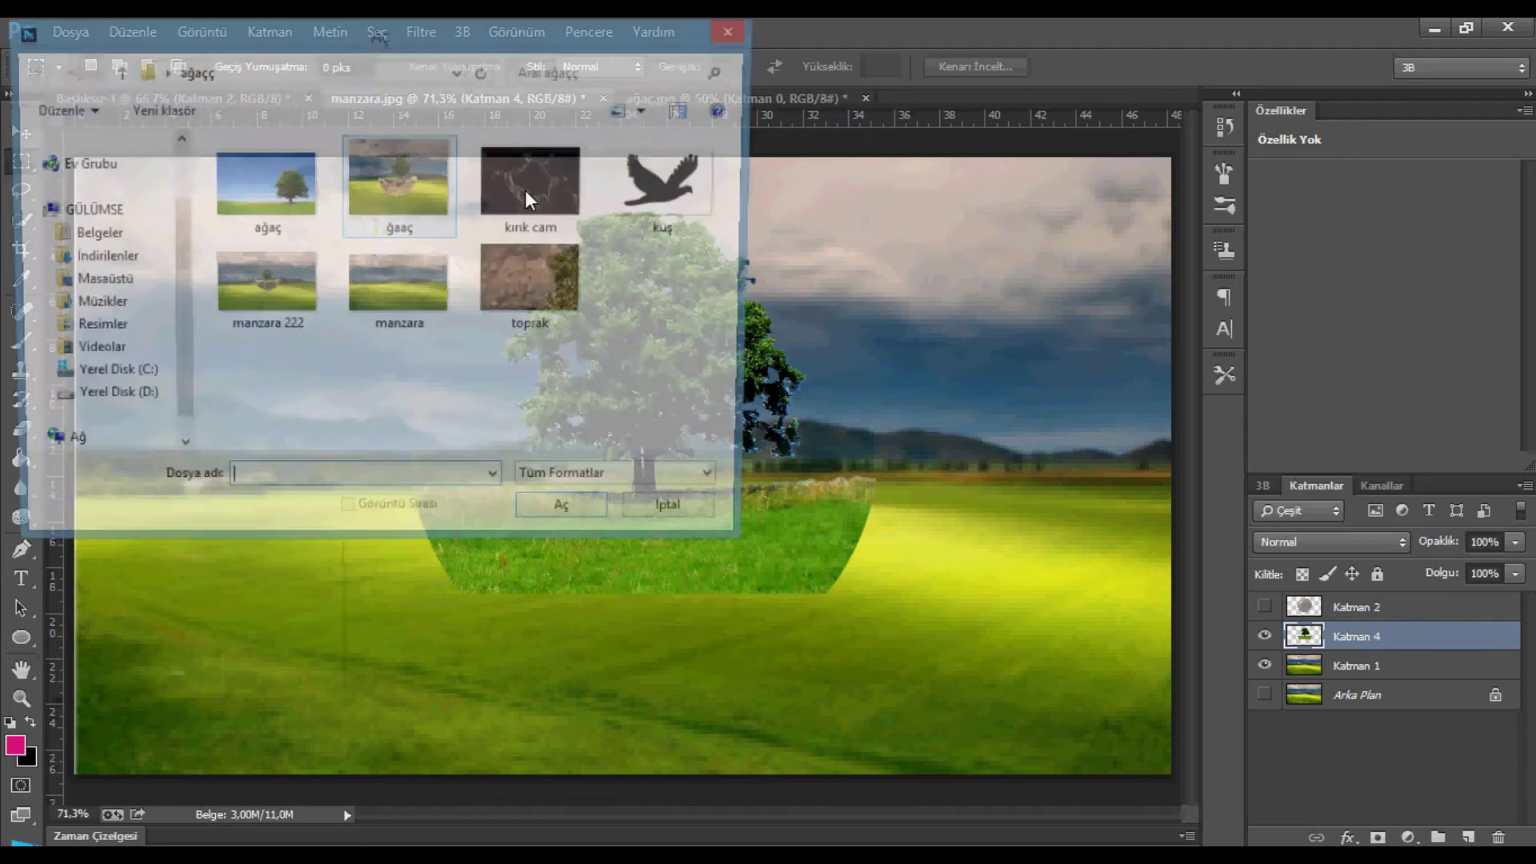
double_click(552, 282)
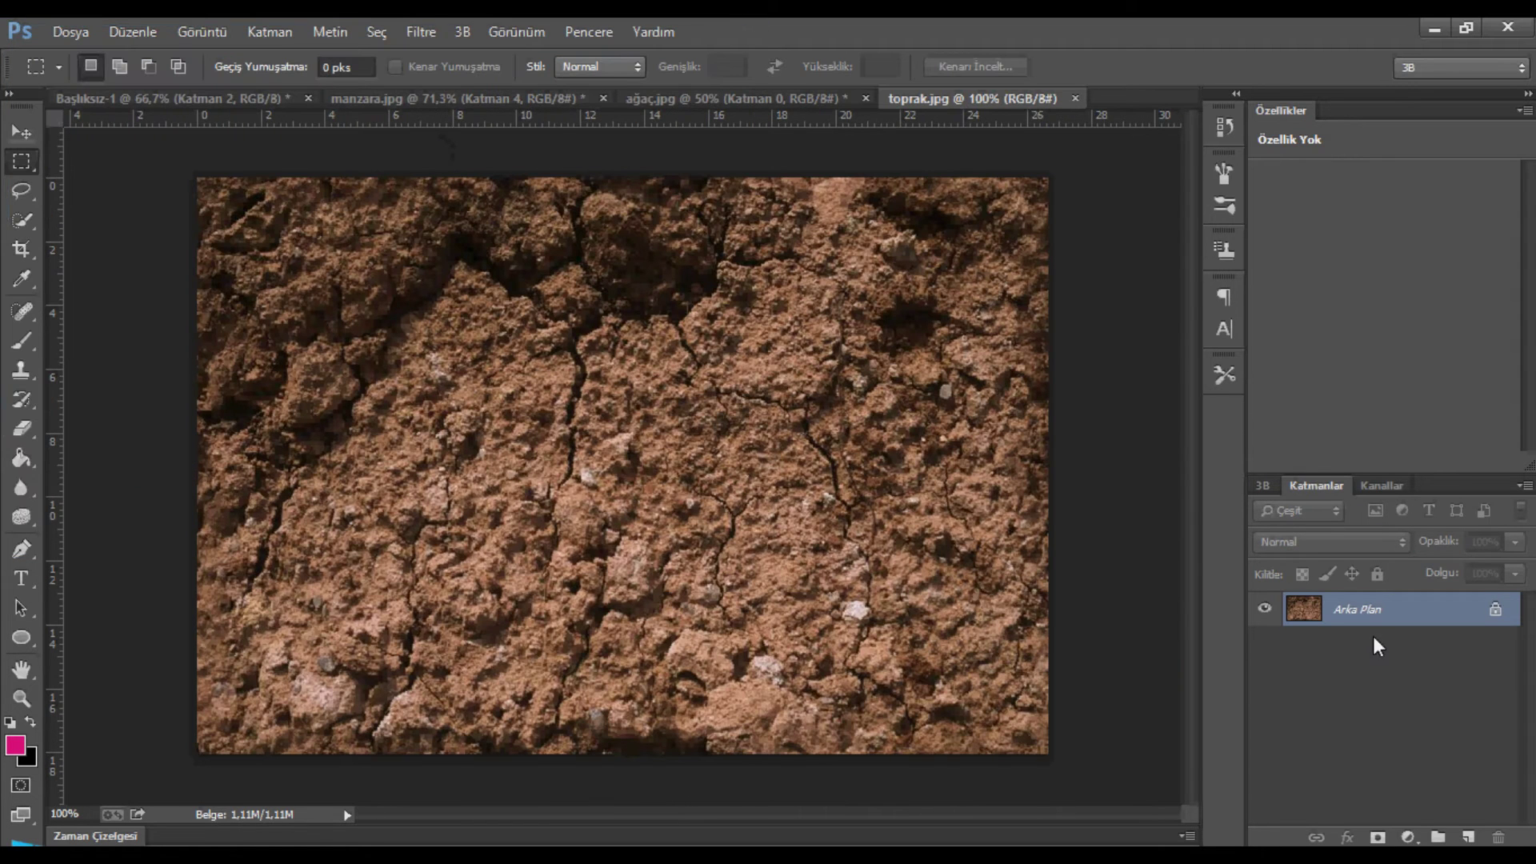
double_click(1371, 612, "alt")
- Copy the soil image into the manzara document and place it over the bubble's lower half
key("v")
left_click_drag(678, 500, 509, 171)
left_click_drag(427, 97, 630, 555)
left_click_drag(550, 392, 603, 732)
- Show the bubble layer Katman 2 again and nudge the soil layer so it covers the bubble's bottom beneath the grass
left_click(1264, 606)
left_click(1317, 606)
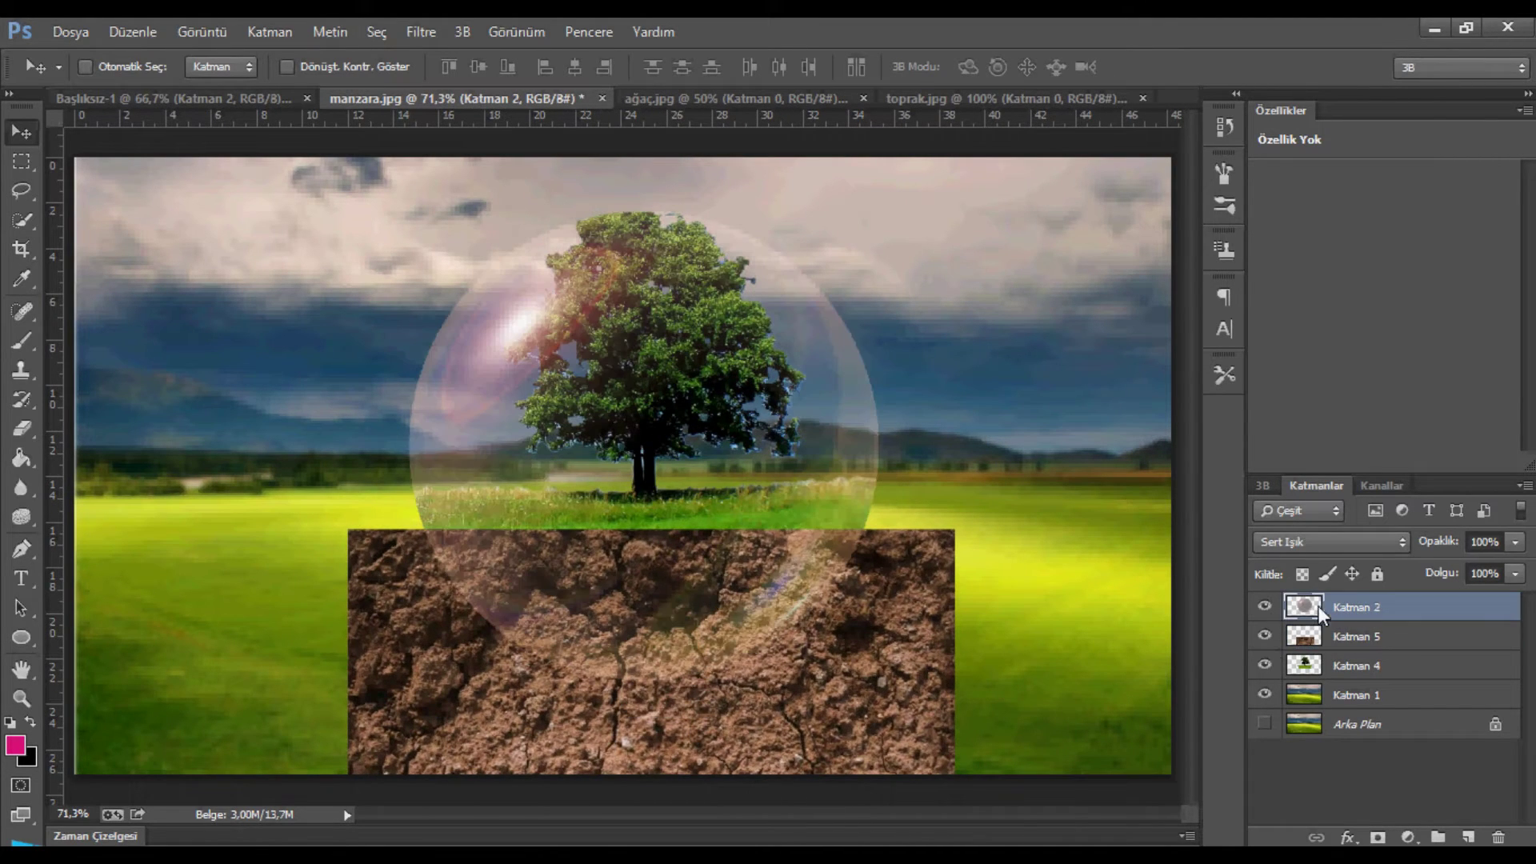
left_click_drag(651, 674, 625, 702)
left_click(1352, 636)
left_click_drag(411, 616, 430, 622)
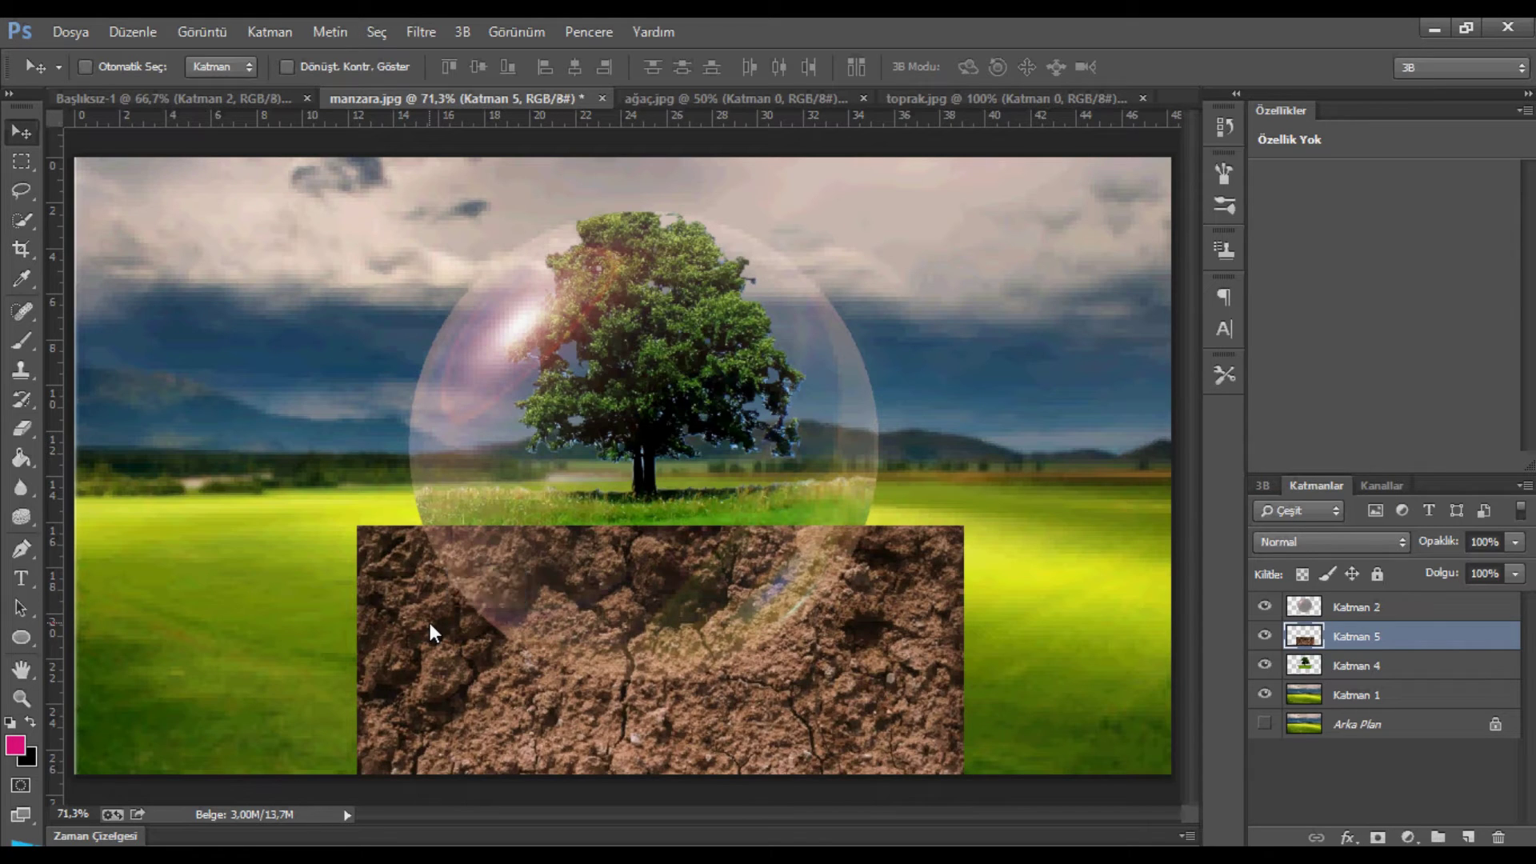
- Quick-select the bubble on layer Katman 2 and invert the selection to cover everything outside it
left_click(21, 190)
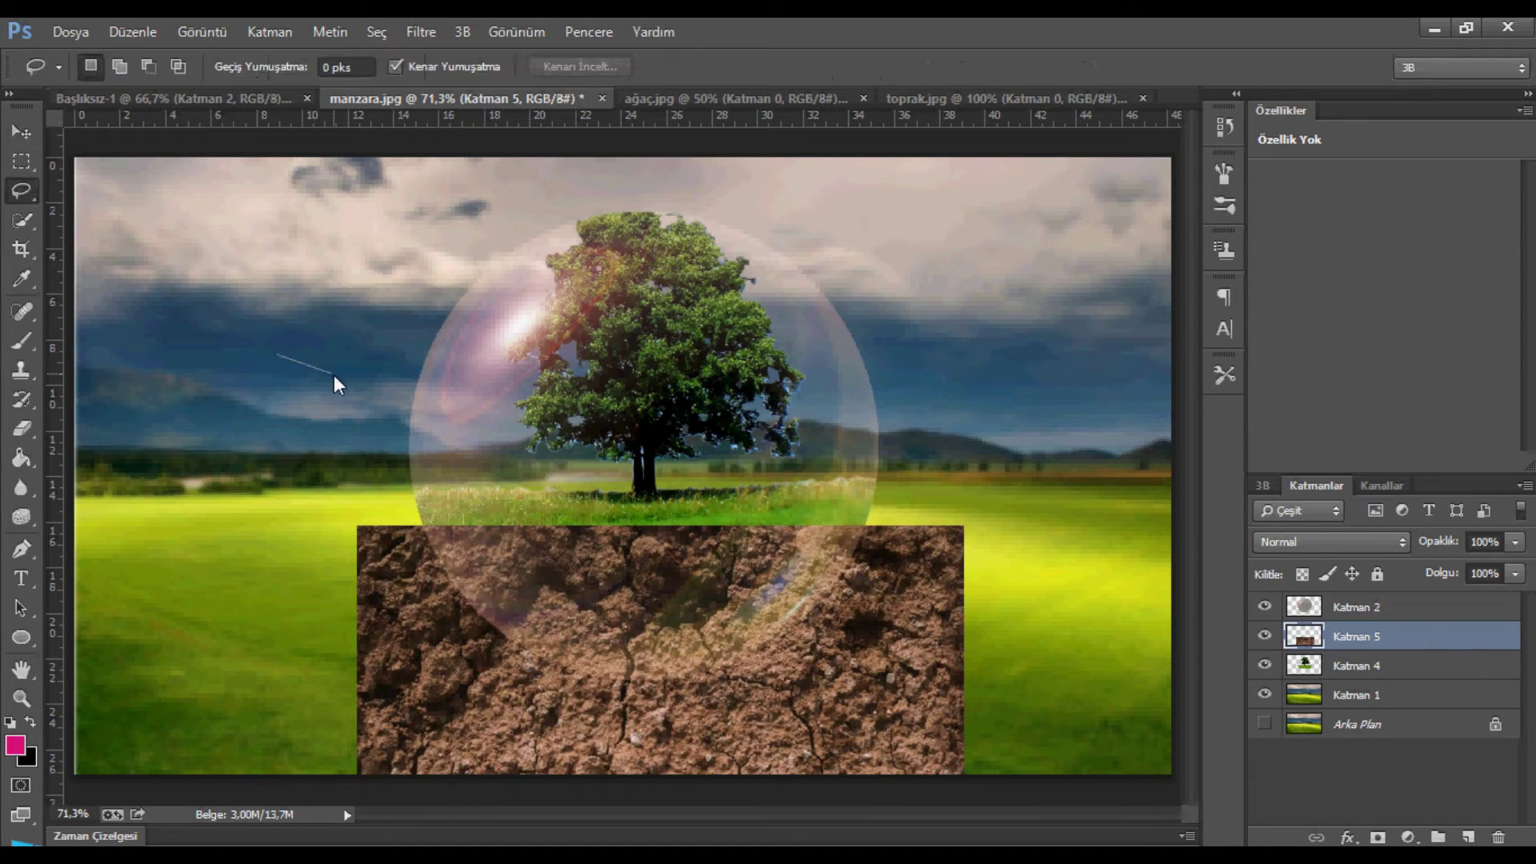
key("w")
key("alt+]")
left_click(645, 507)
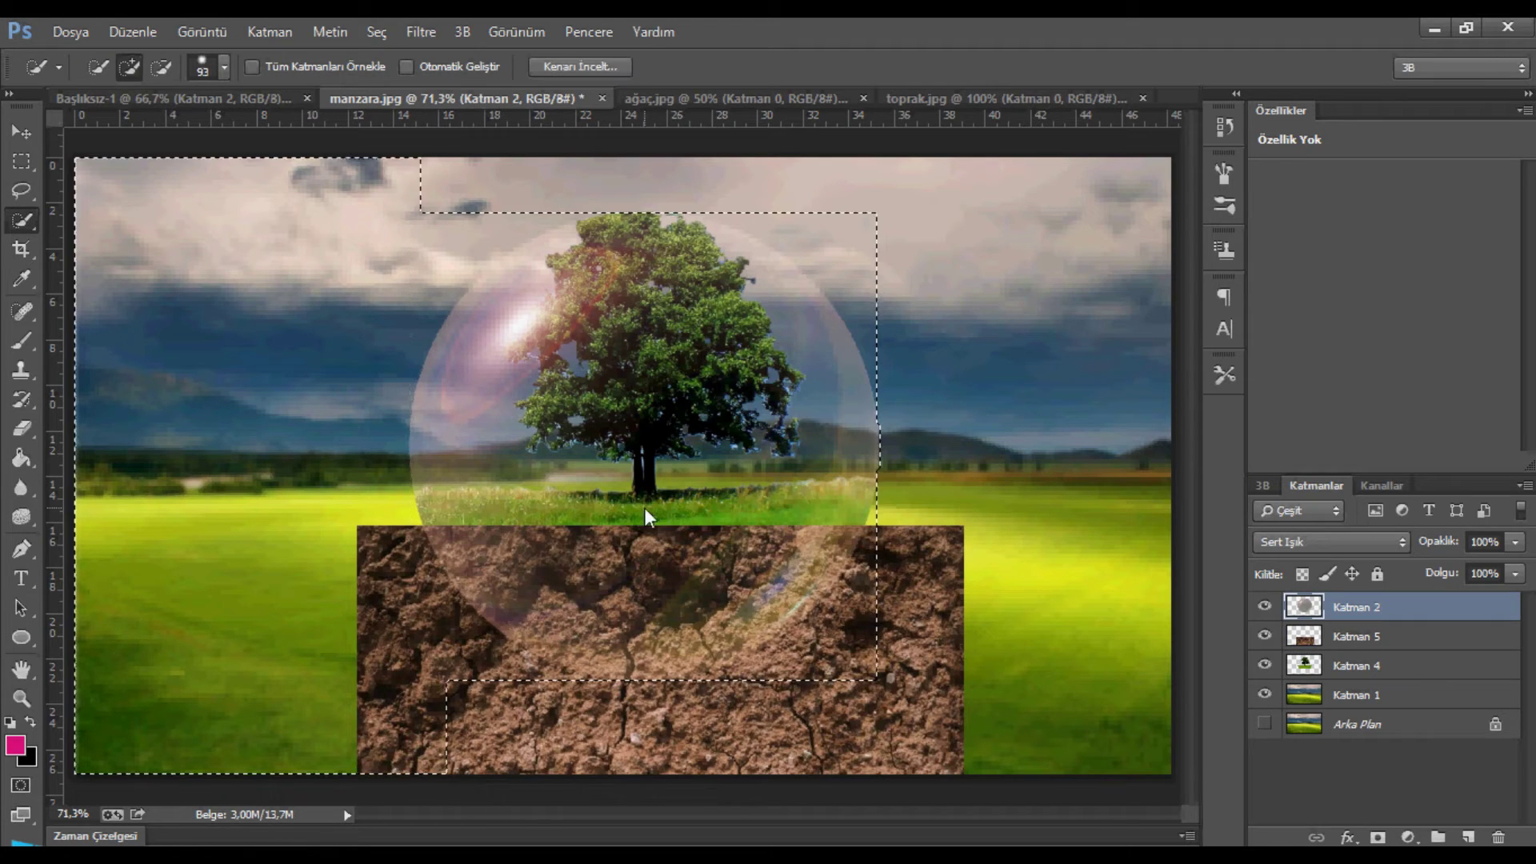
right_click(854, 372)
left_click(952, 413)
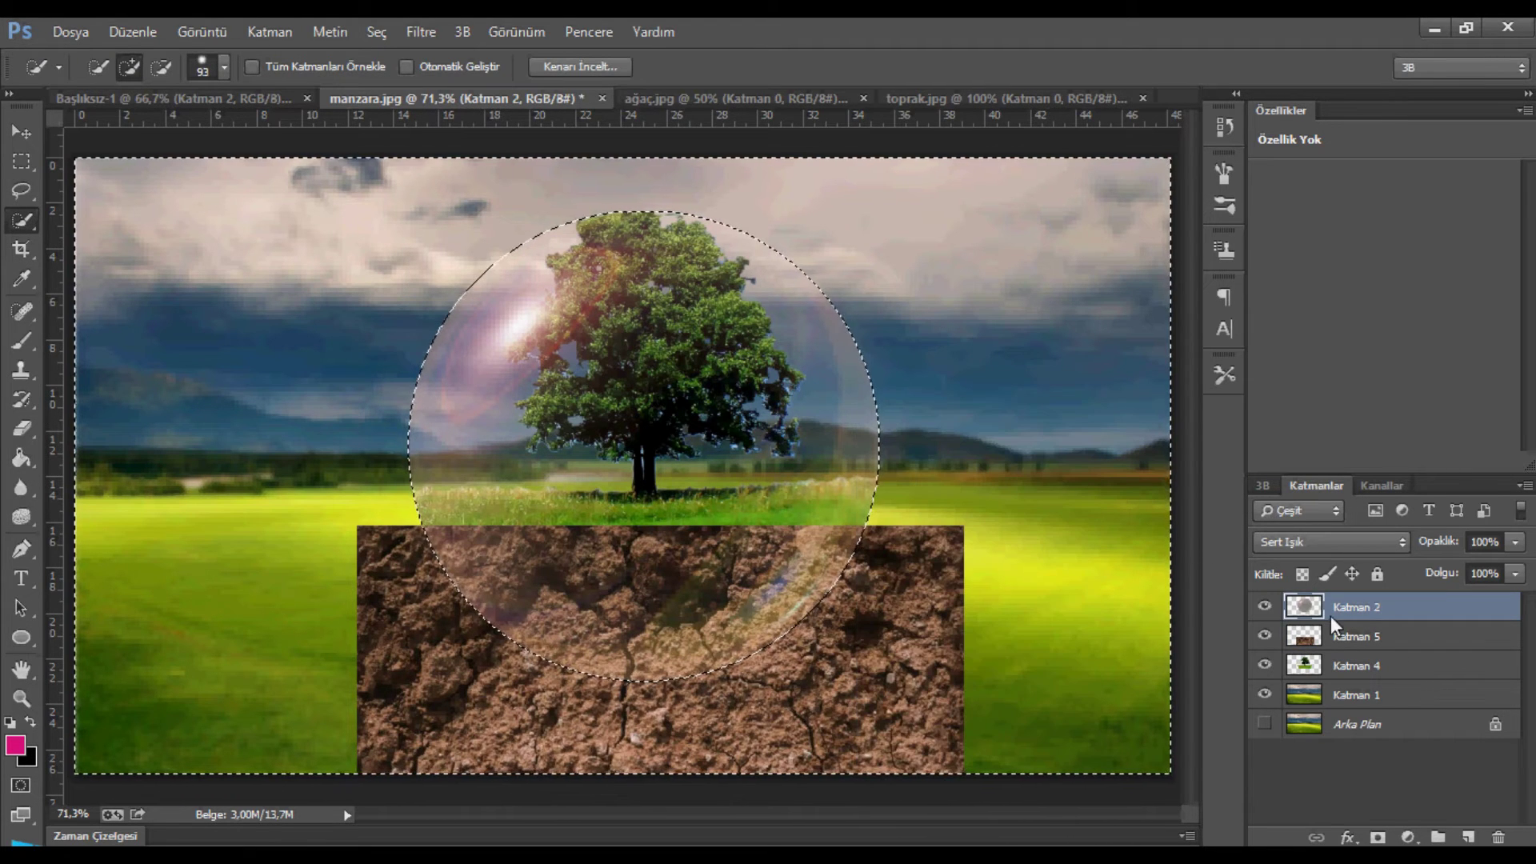
- Delete the soil outside the bubble from layer Katman 5 and remove the selection
left_click(1360, 633)
key("Delete")
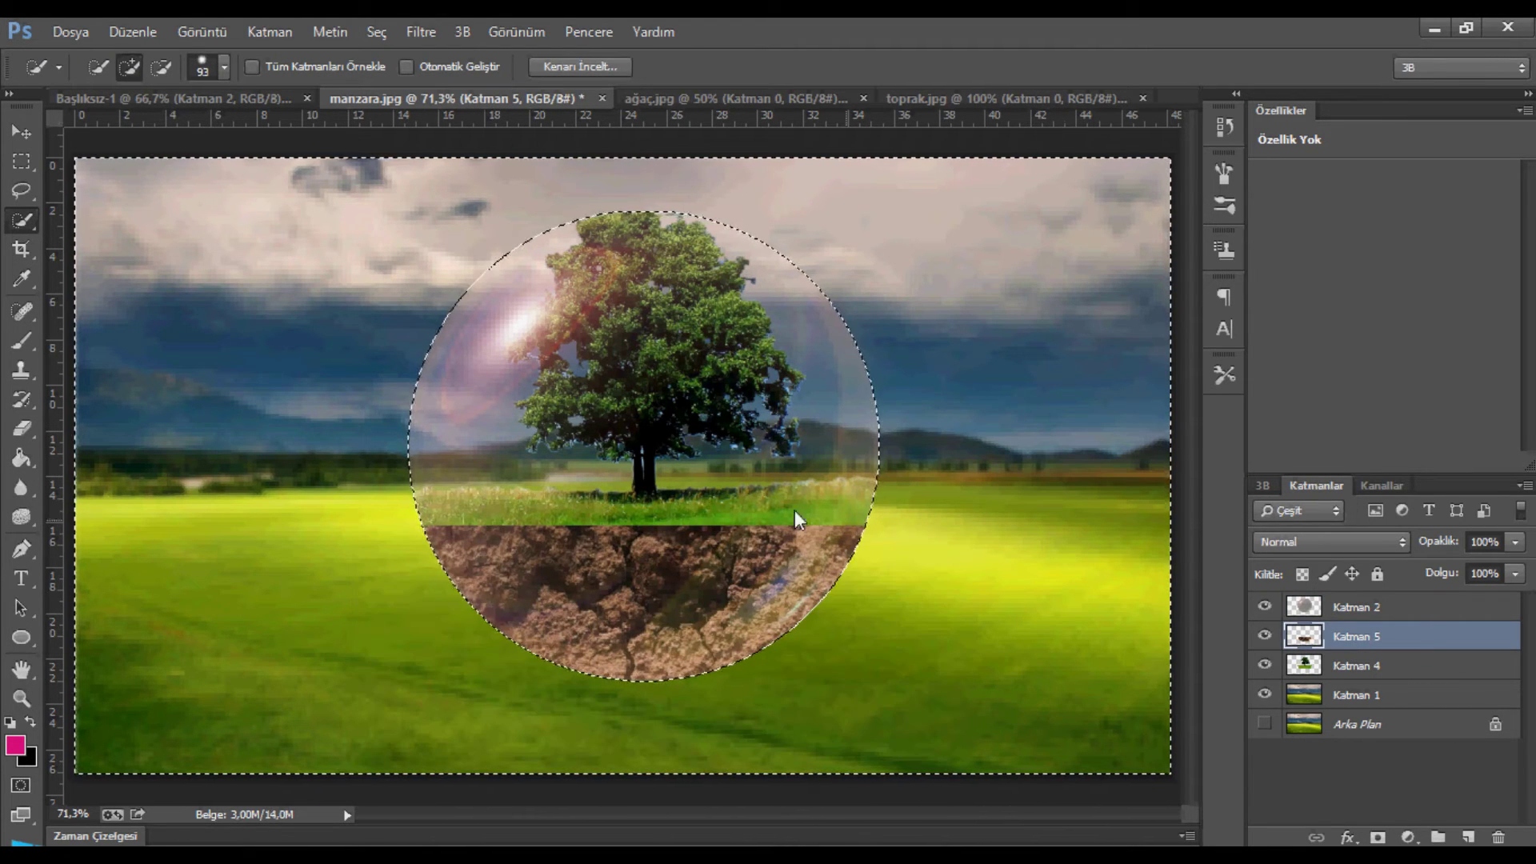
key("ctrl+d")
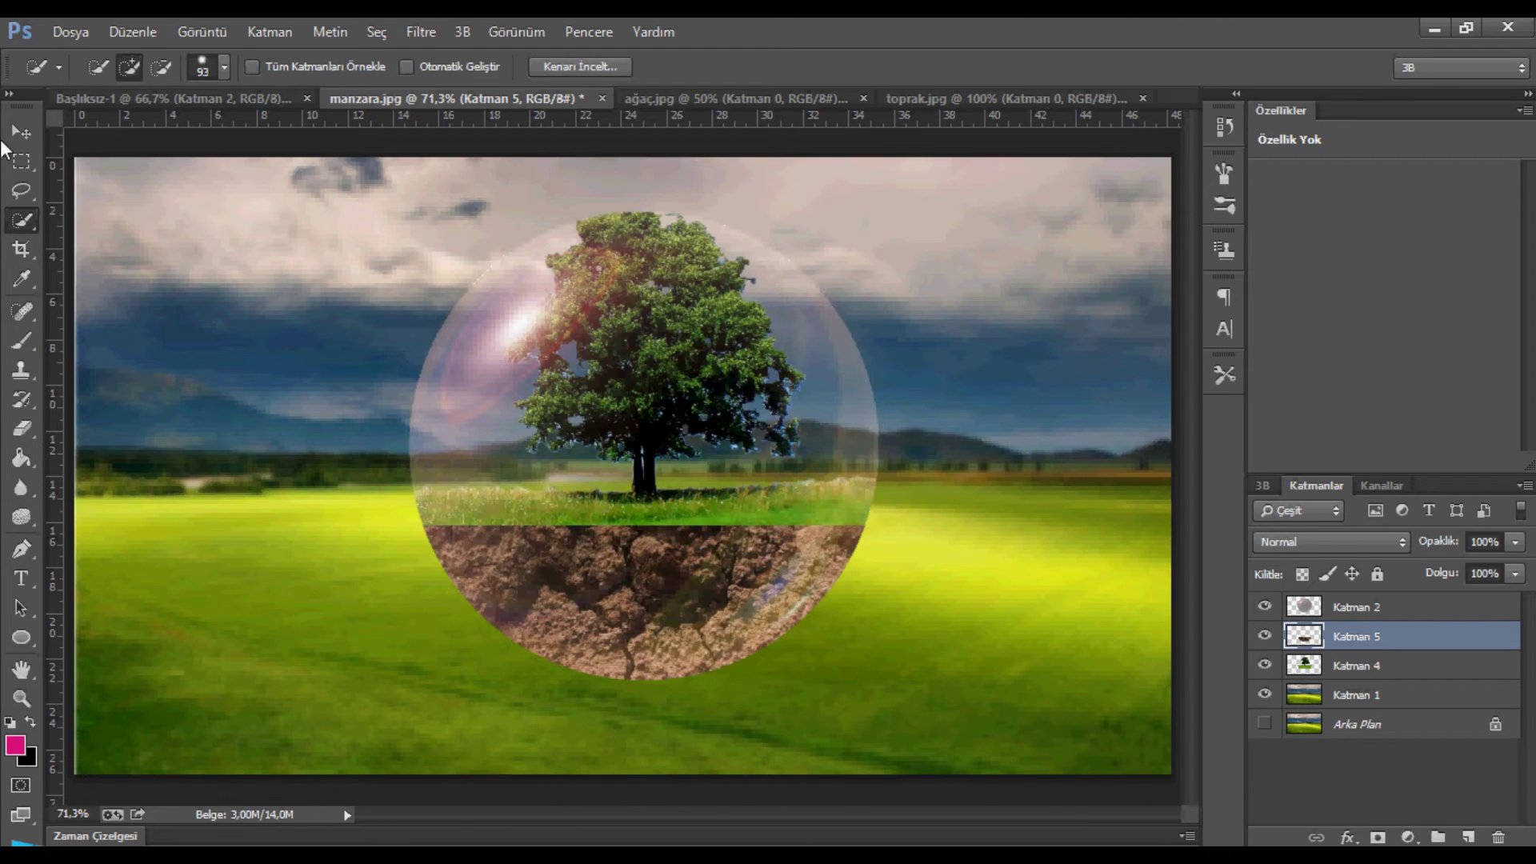
- Erase the soil's straight upper edge with the soft 28 px Eraser at 38% flow so it blends into the grass
left_click(17, 161)
left_click(26, 435)
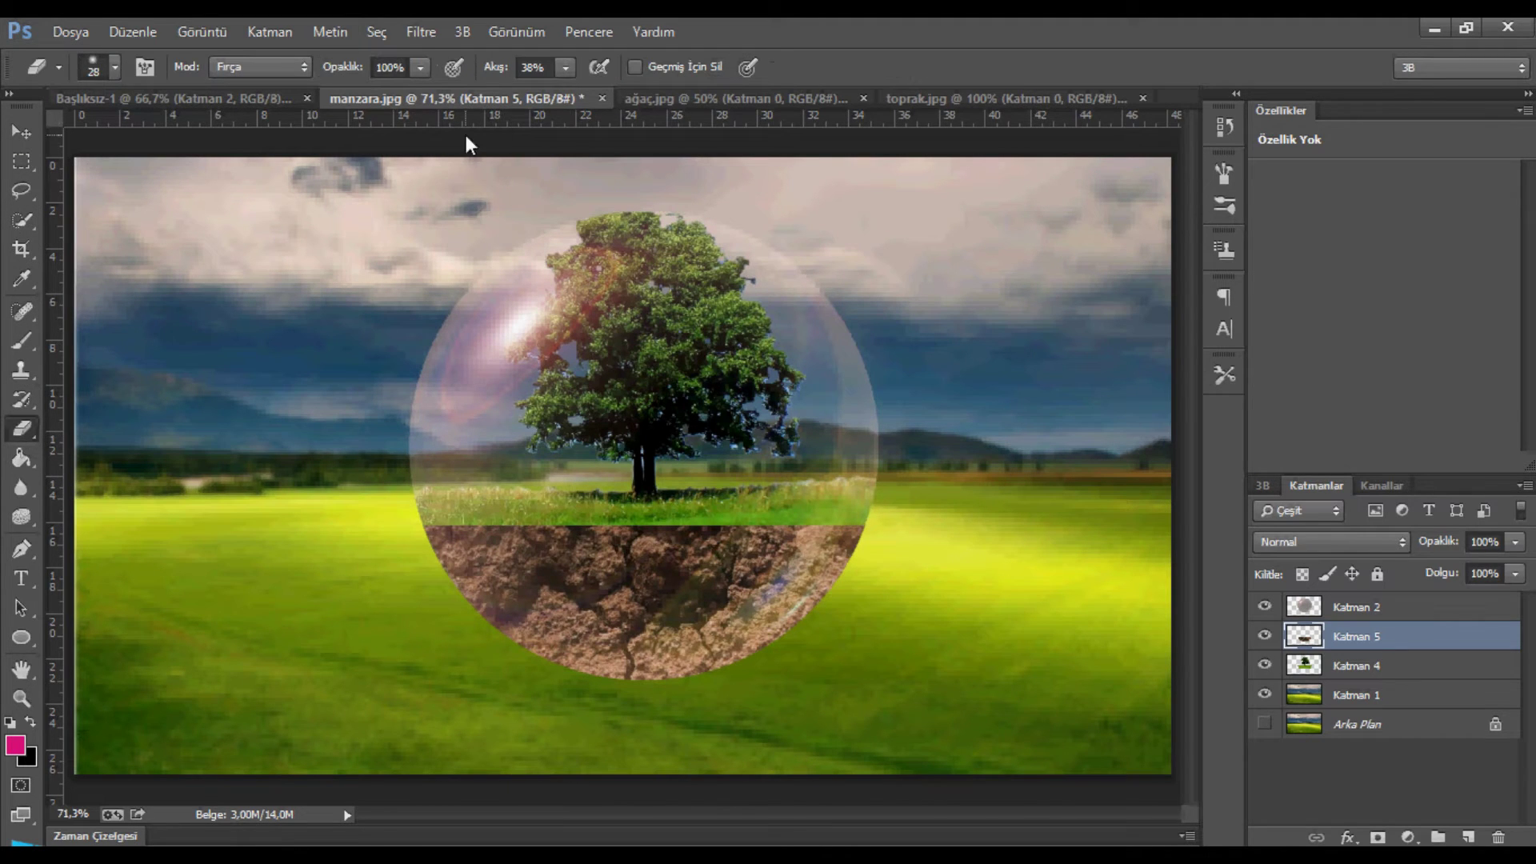
left_click(563, 73)
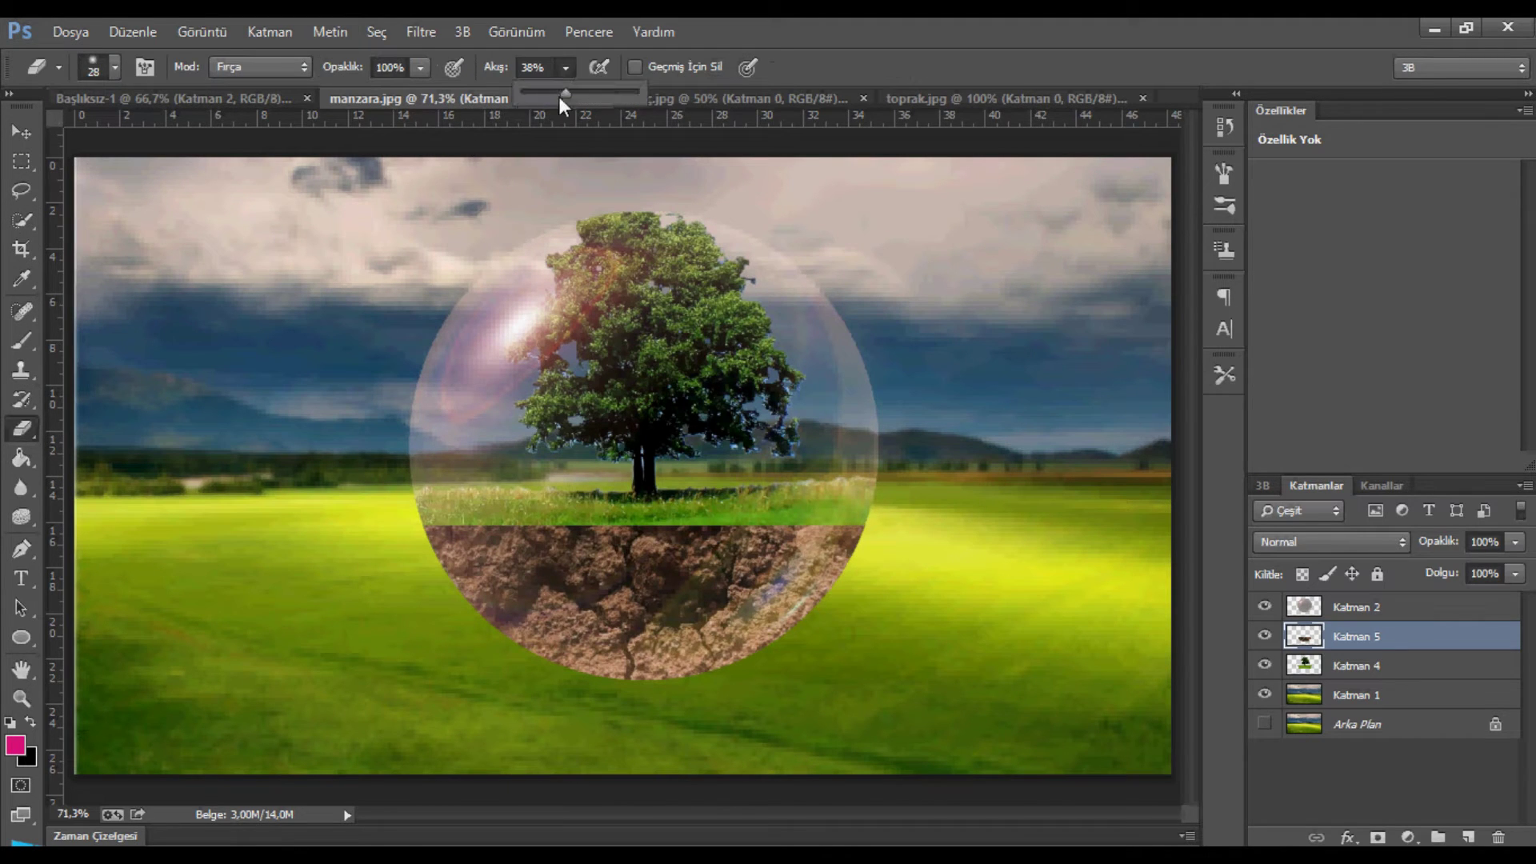
left_click(842, 516)
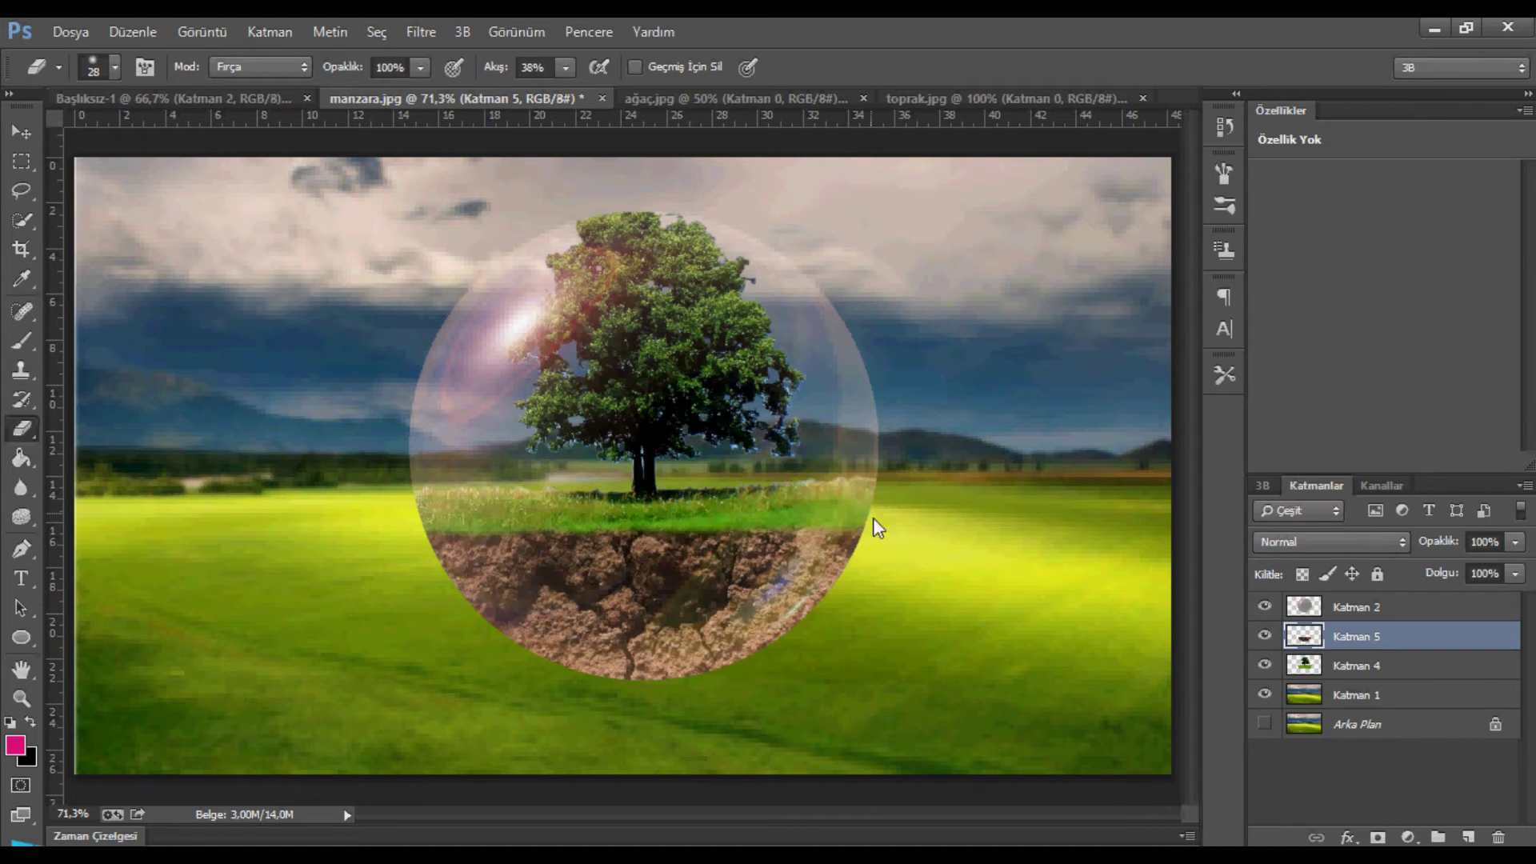
- Soften the grass edges on Katman 4, then erase the fringe around the tree's crown at 76% flow, hiding the bubble layer while erasing
left_click(1303, 664)
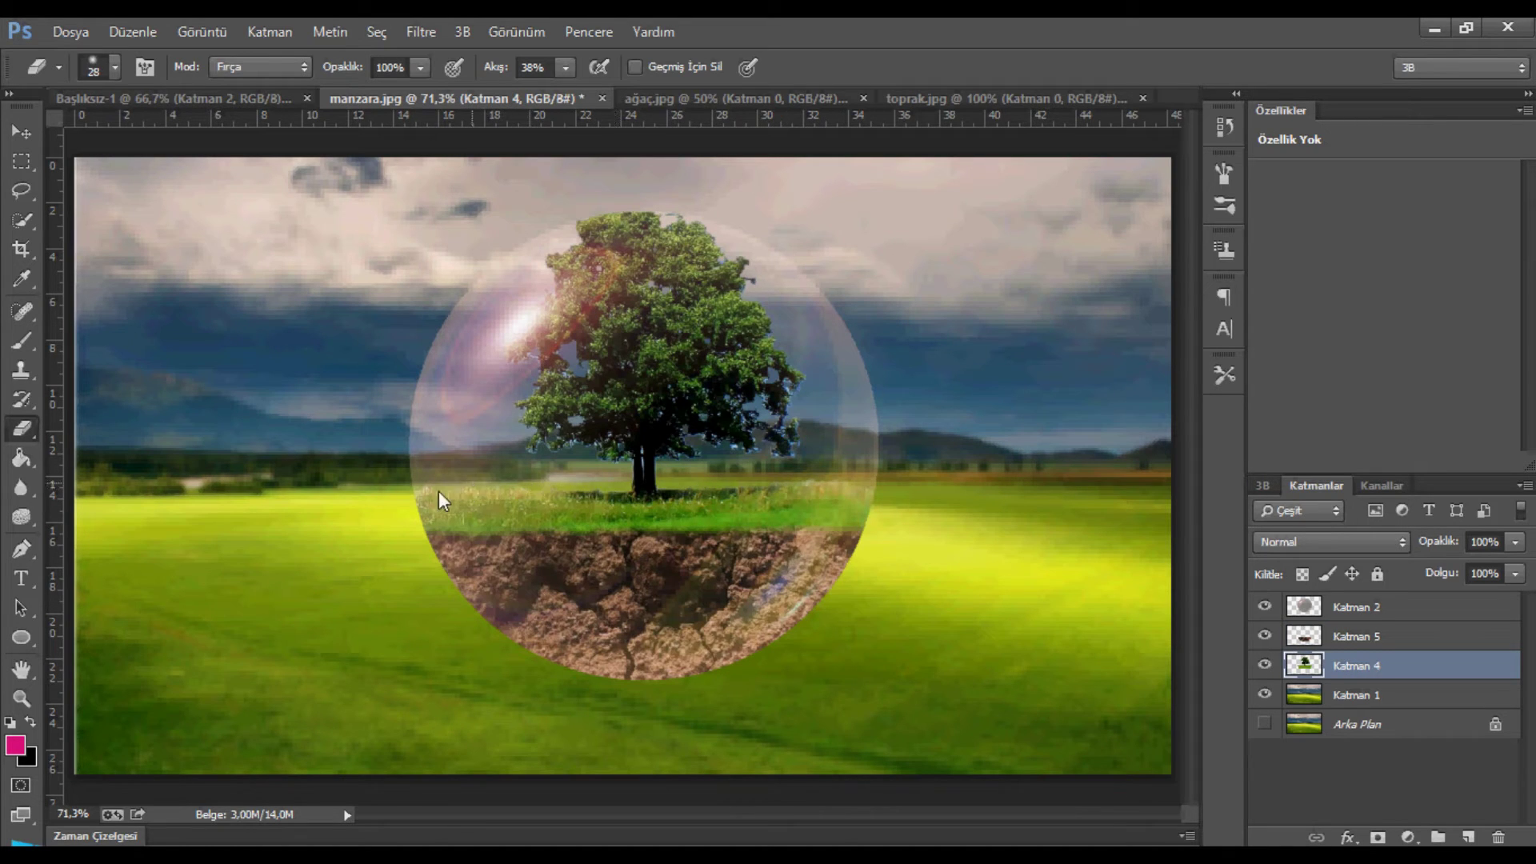
left_click(1263, 607)
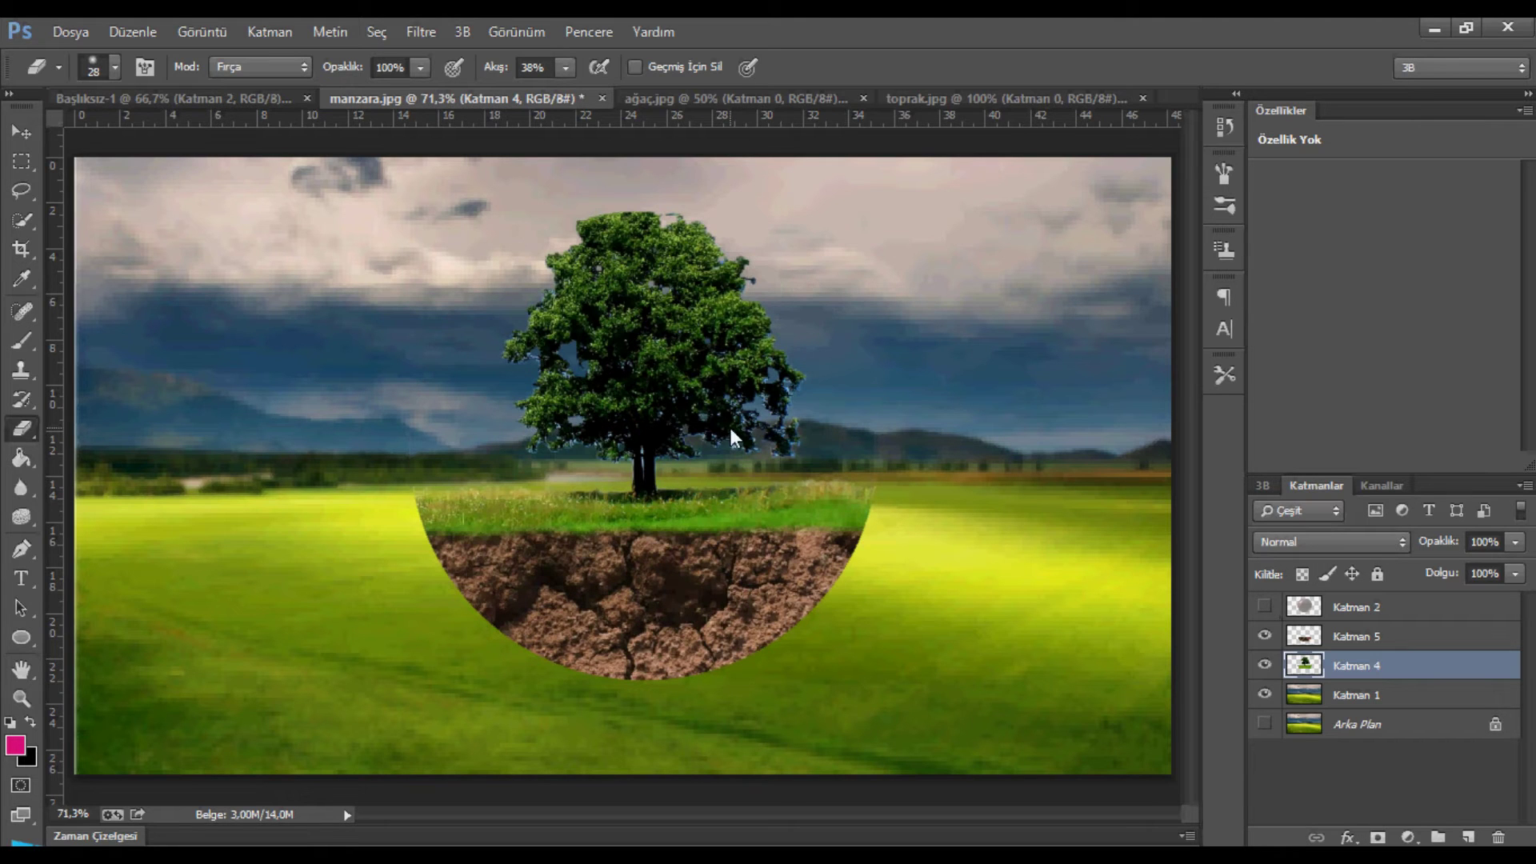
left_click(565, 67)
left_click(596, 97)
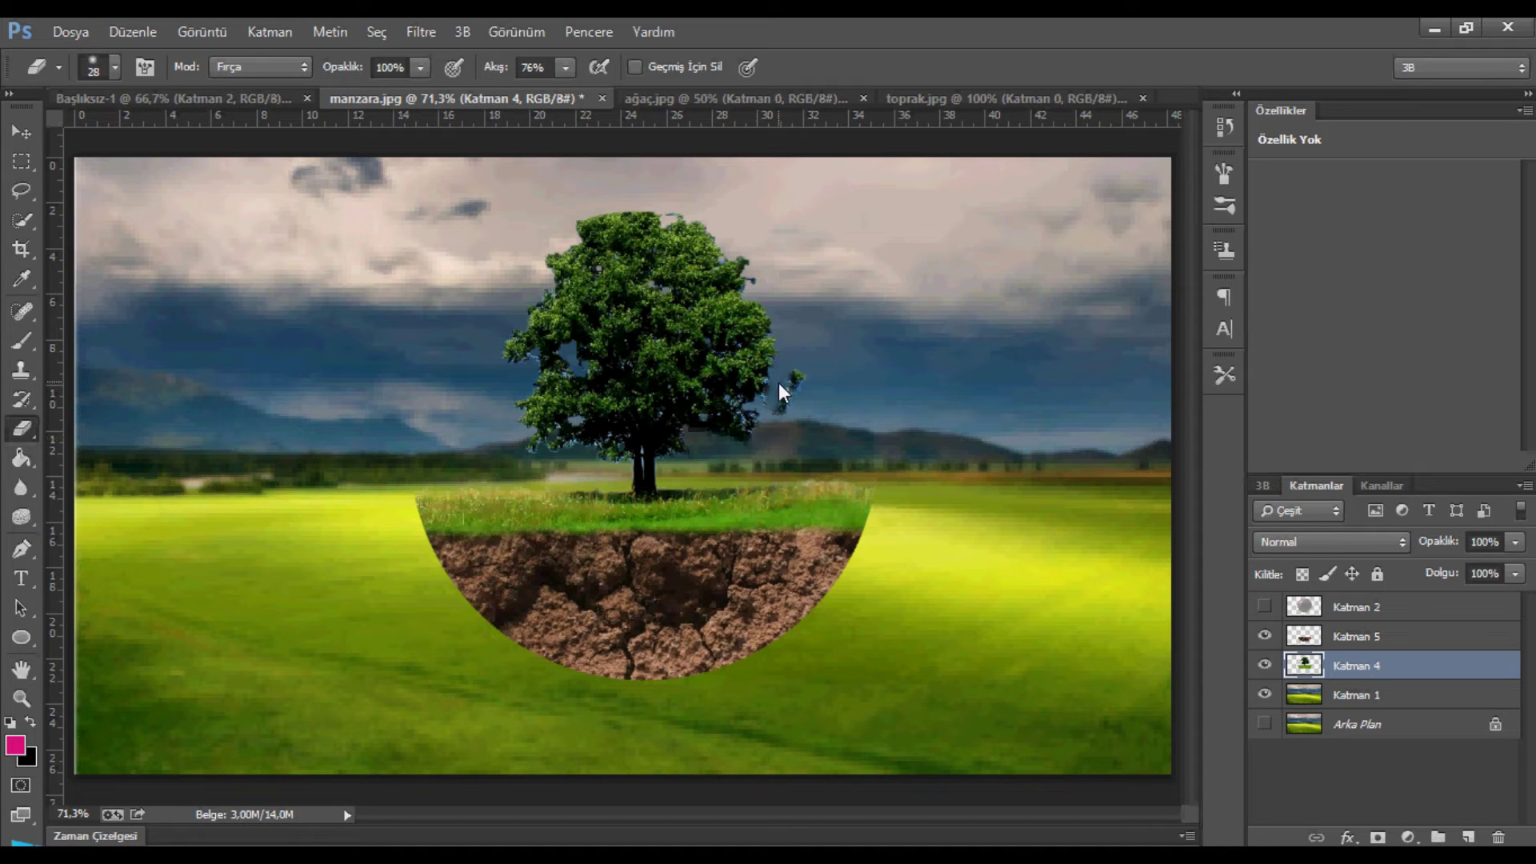
left_click_drag(770, 424, 754, 412)
left_click_drag(674, 216, 741, 256)
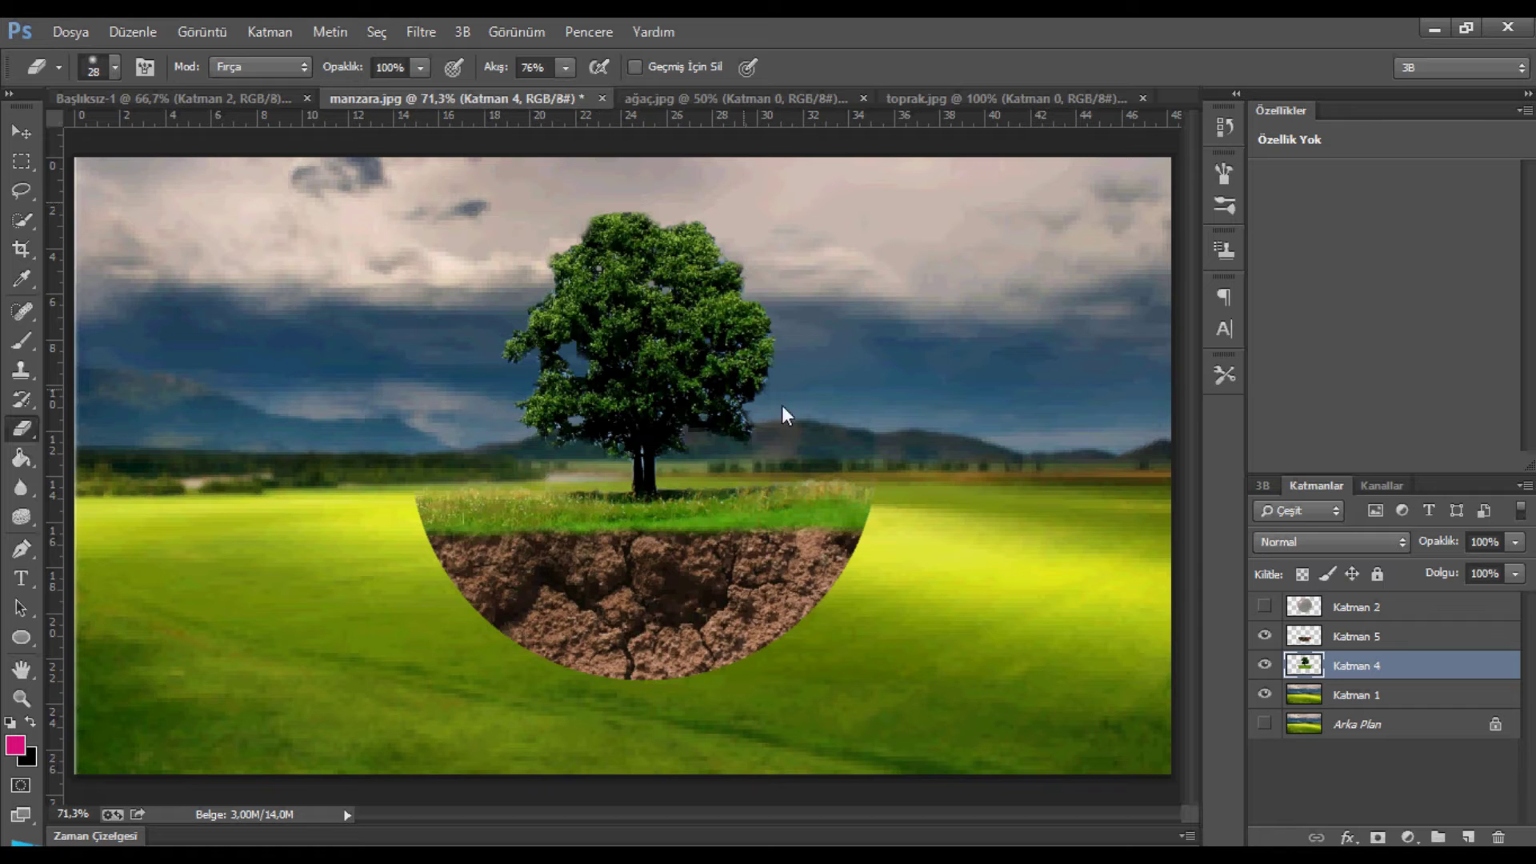
left_click(1261, 605)
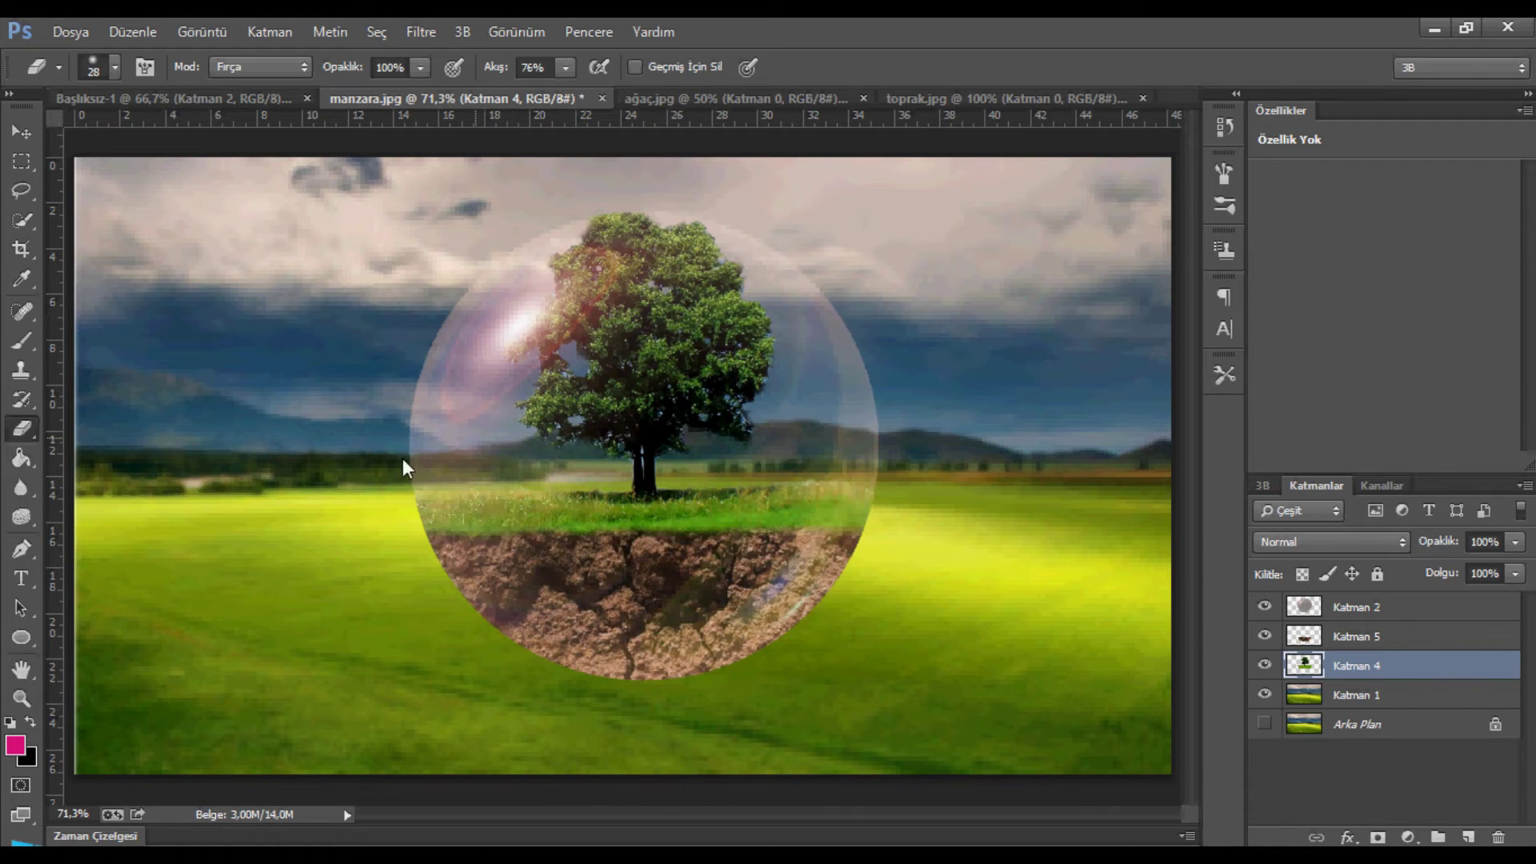
- Open the kırık cam image and convert its locked background into a normal layer
left_click(71, 31)
left_click(76, 75)
left_click(553, 206)
double_click(553, 206)
left_click(1499, 612)
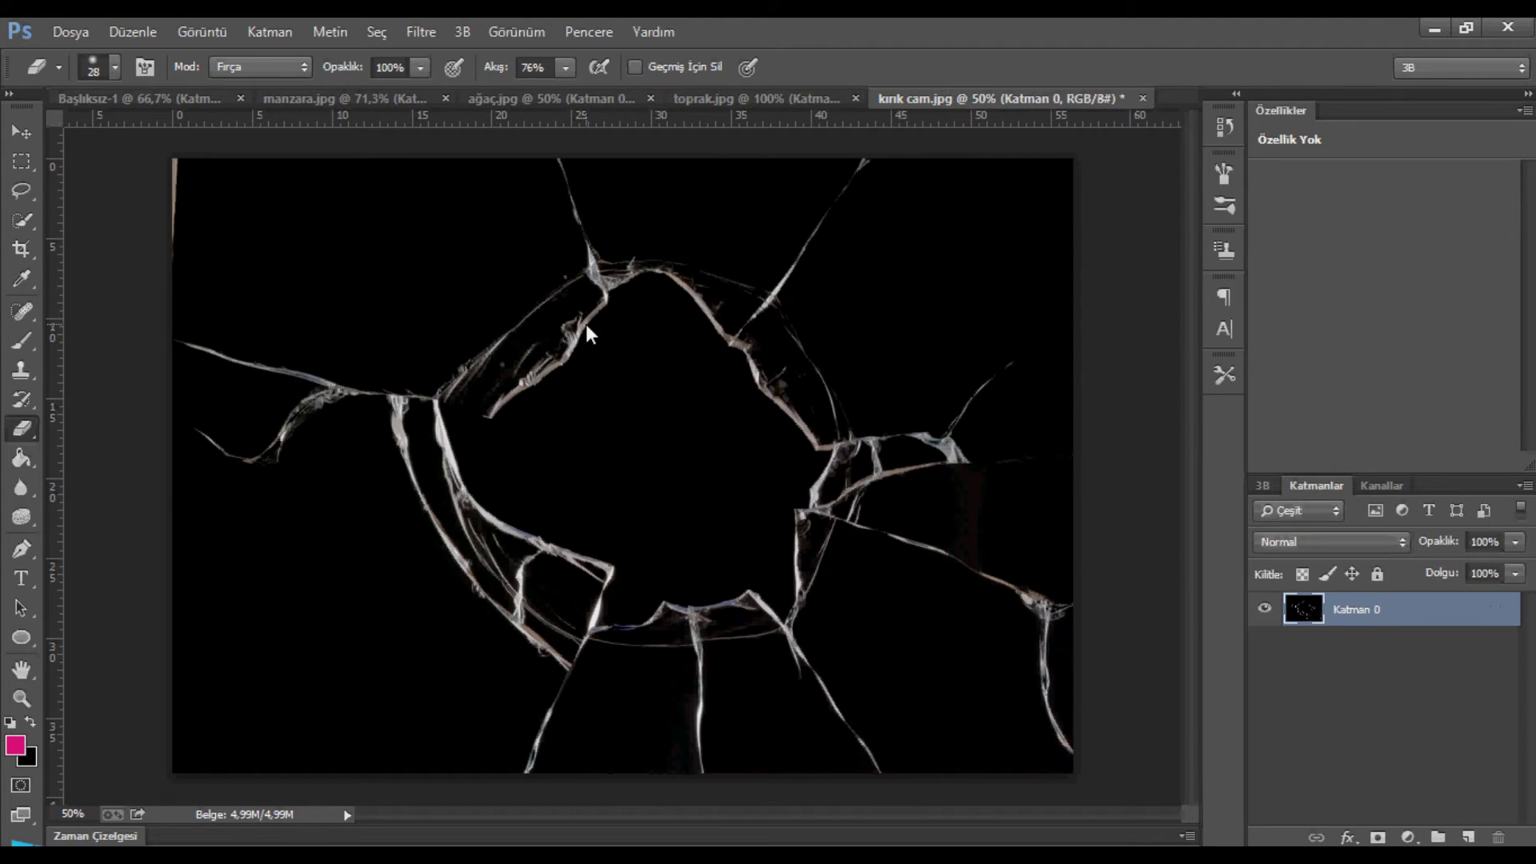
- Add a Siyah-Beyaz adjustment layer and a Düzeyler adjustment layer with the black input level at 13 over the broken glass
left_click(1407, 837)
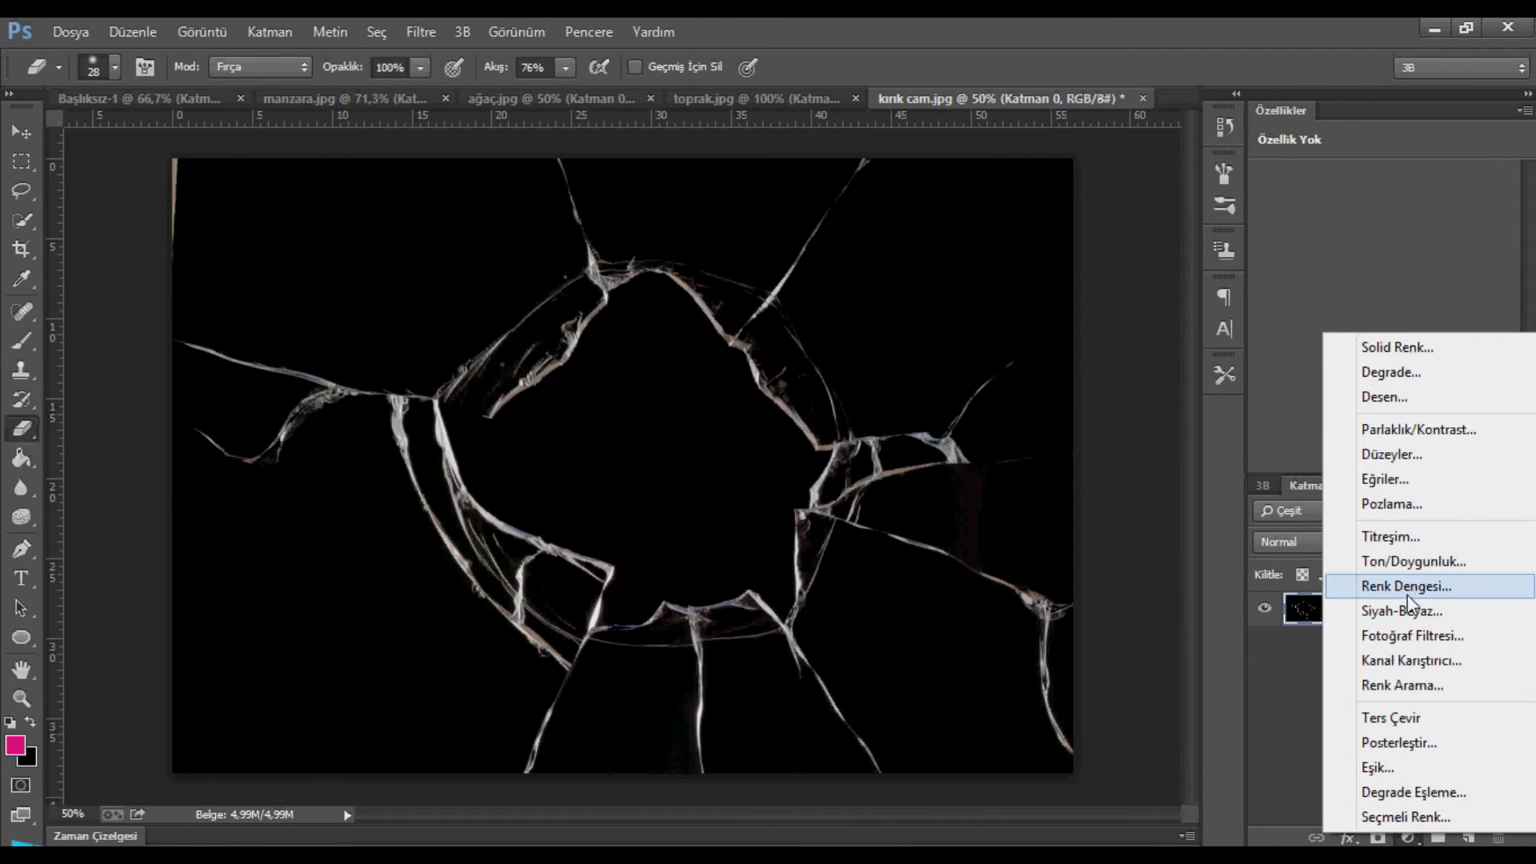
left_click(1404, 615)
left_click(1408, 837)
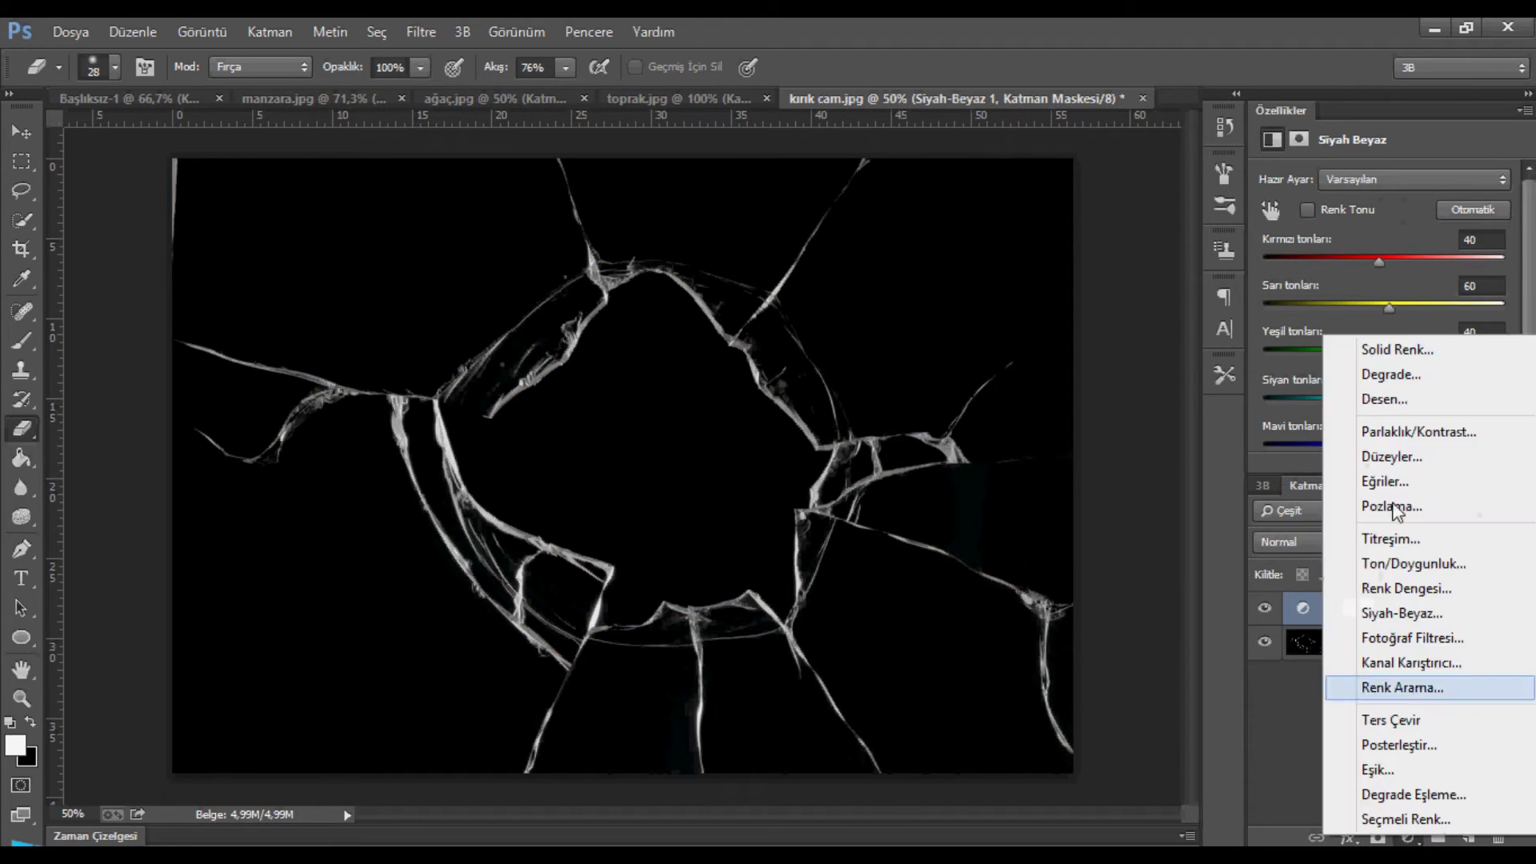
left_click(1389, 458)
left_click_drag(1290, 342, 1301, 344)
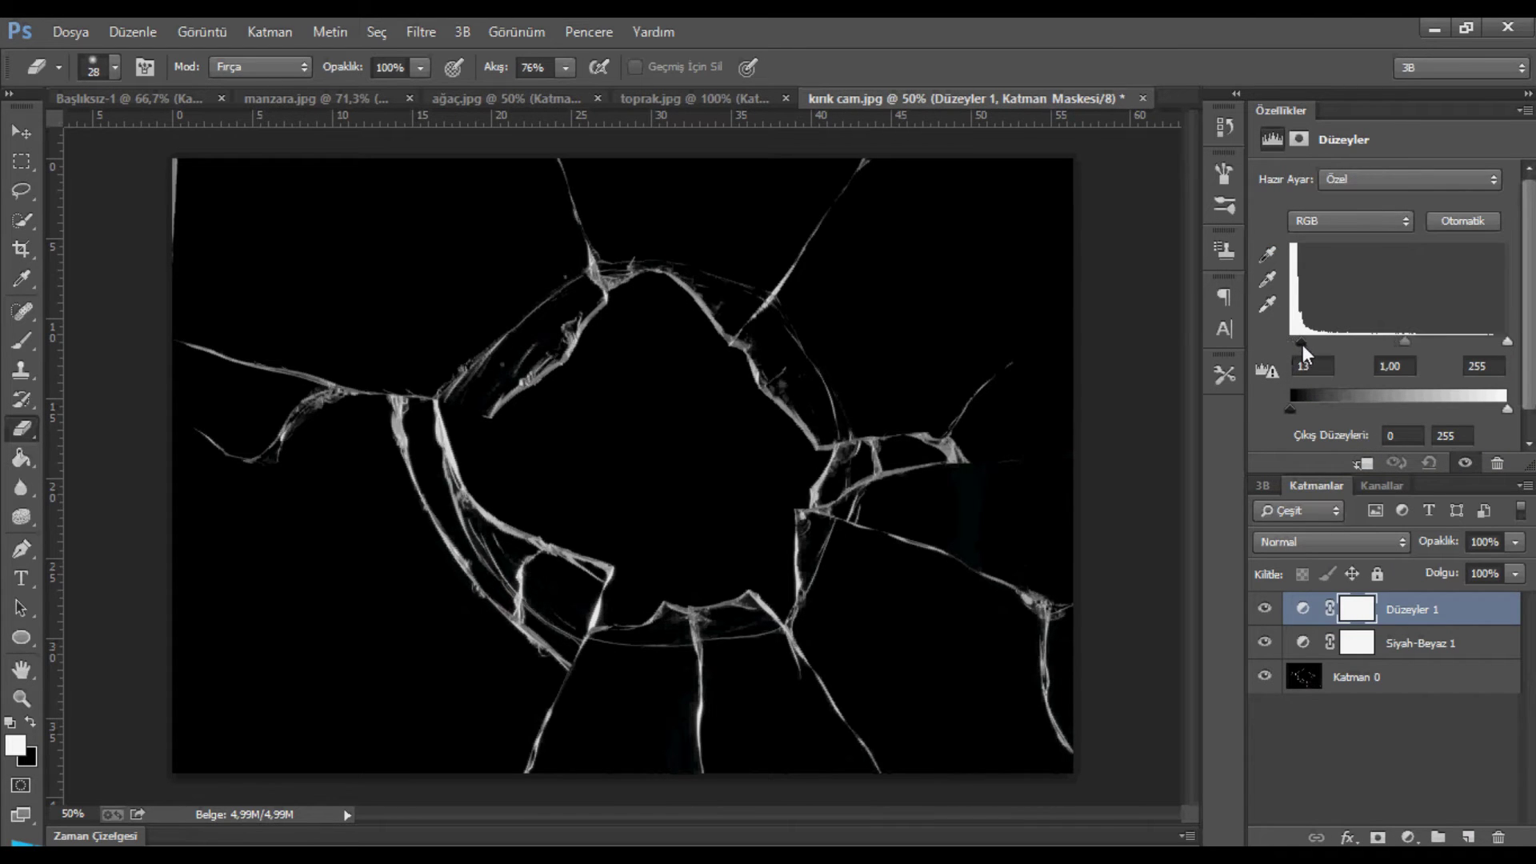
- Merge Düzeyler 1, Siyah-Beyaz 1 and Katman 0 into a single layer
left_click(1428, 652, "shift")
left_click(1402, 691, "shift")
right_click(1402, 691)
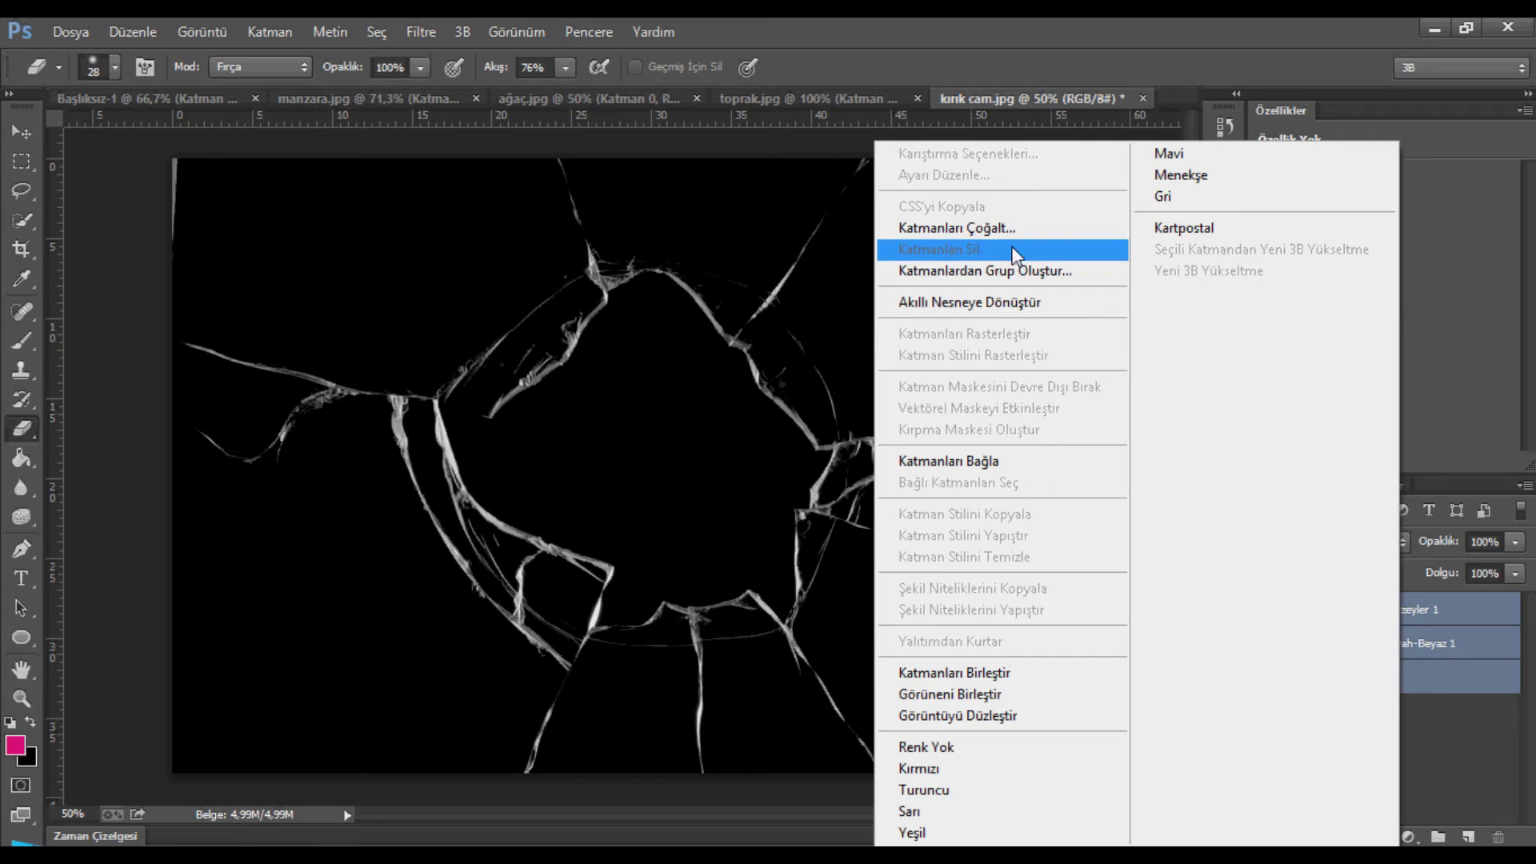
left_click(1009, 298)
left_click(382, 442)
key("Return")
- Bring the merged broken-glass layer into manzara.jpg, then scale it down and position it over the bubble
left_click(22, 131)
left_click_drag(630, 387, 654, 463)
key("ctrl+t")
key("ctrl+0")
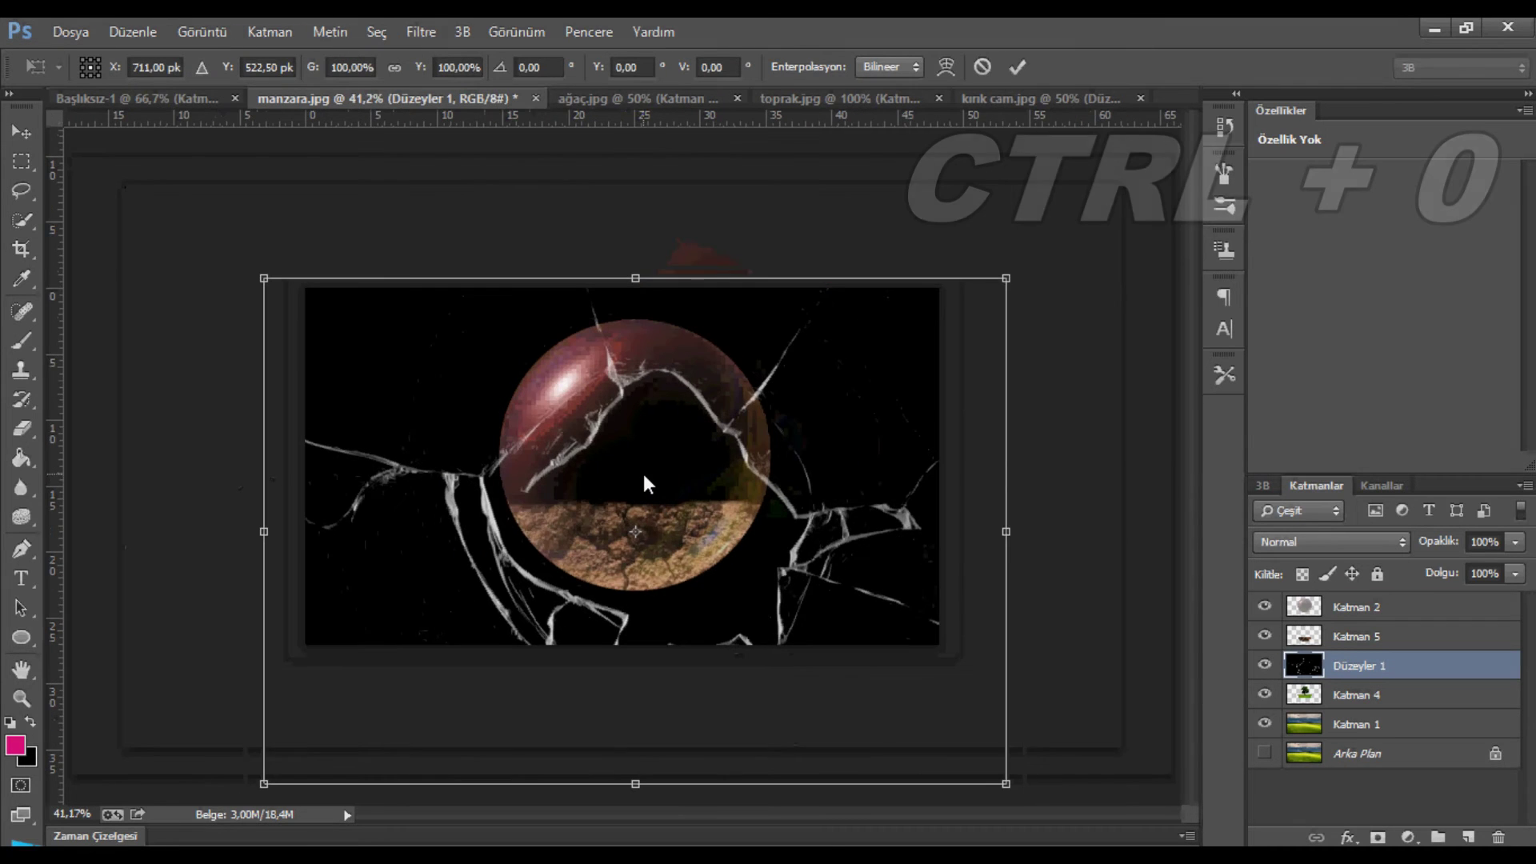
left_click_drag(263, 278, 548, 475)
left_click_drag(872, 593, 685, 395)
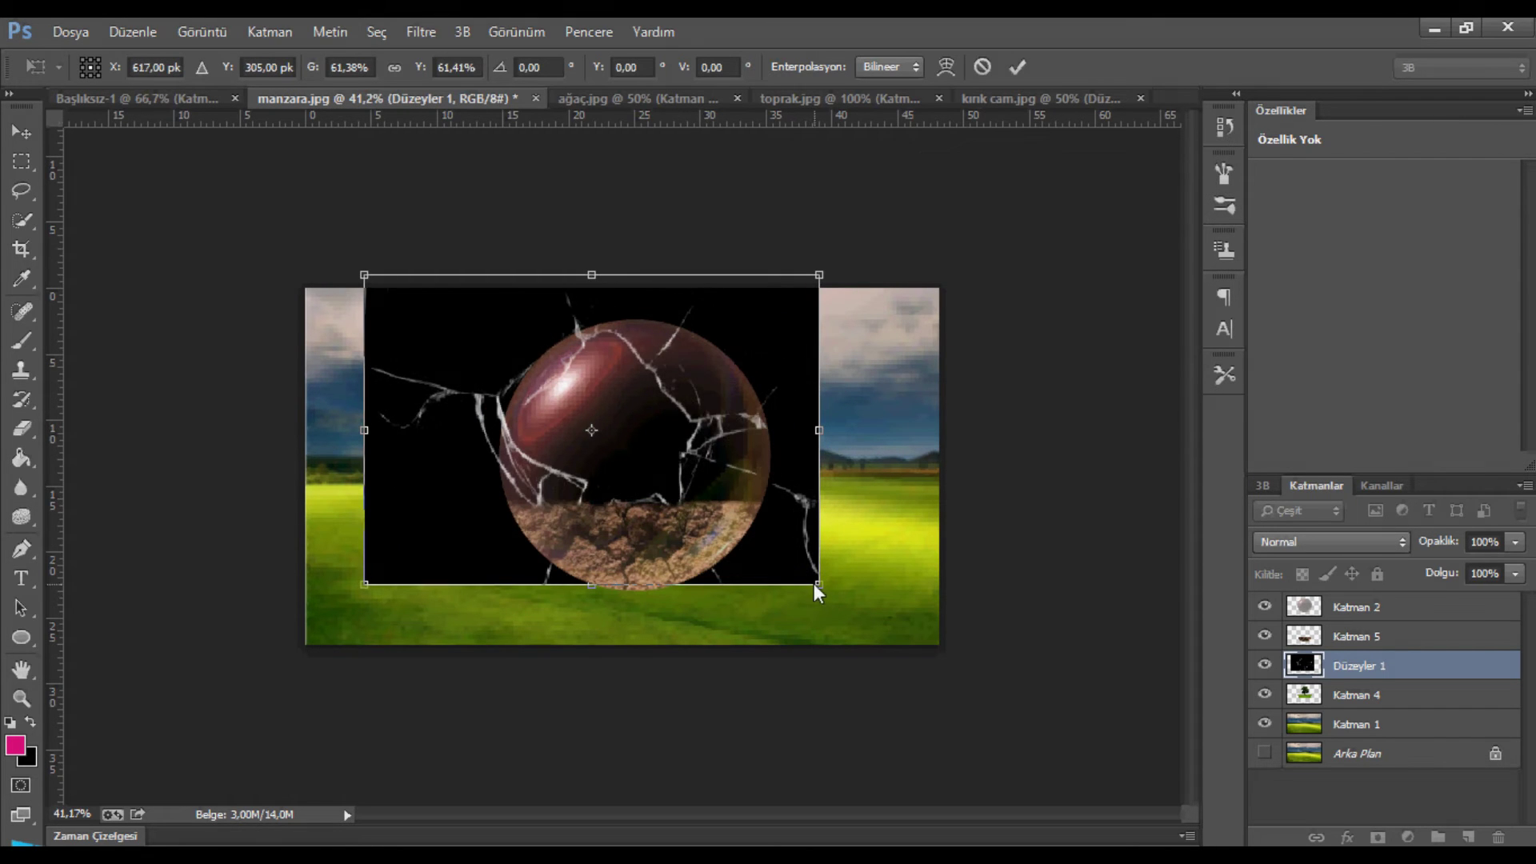
left_click_drag(811, 583, 997, 637)
left_click_drag(842, 538, 809, 583)
left_click(1016, 67)
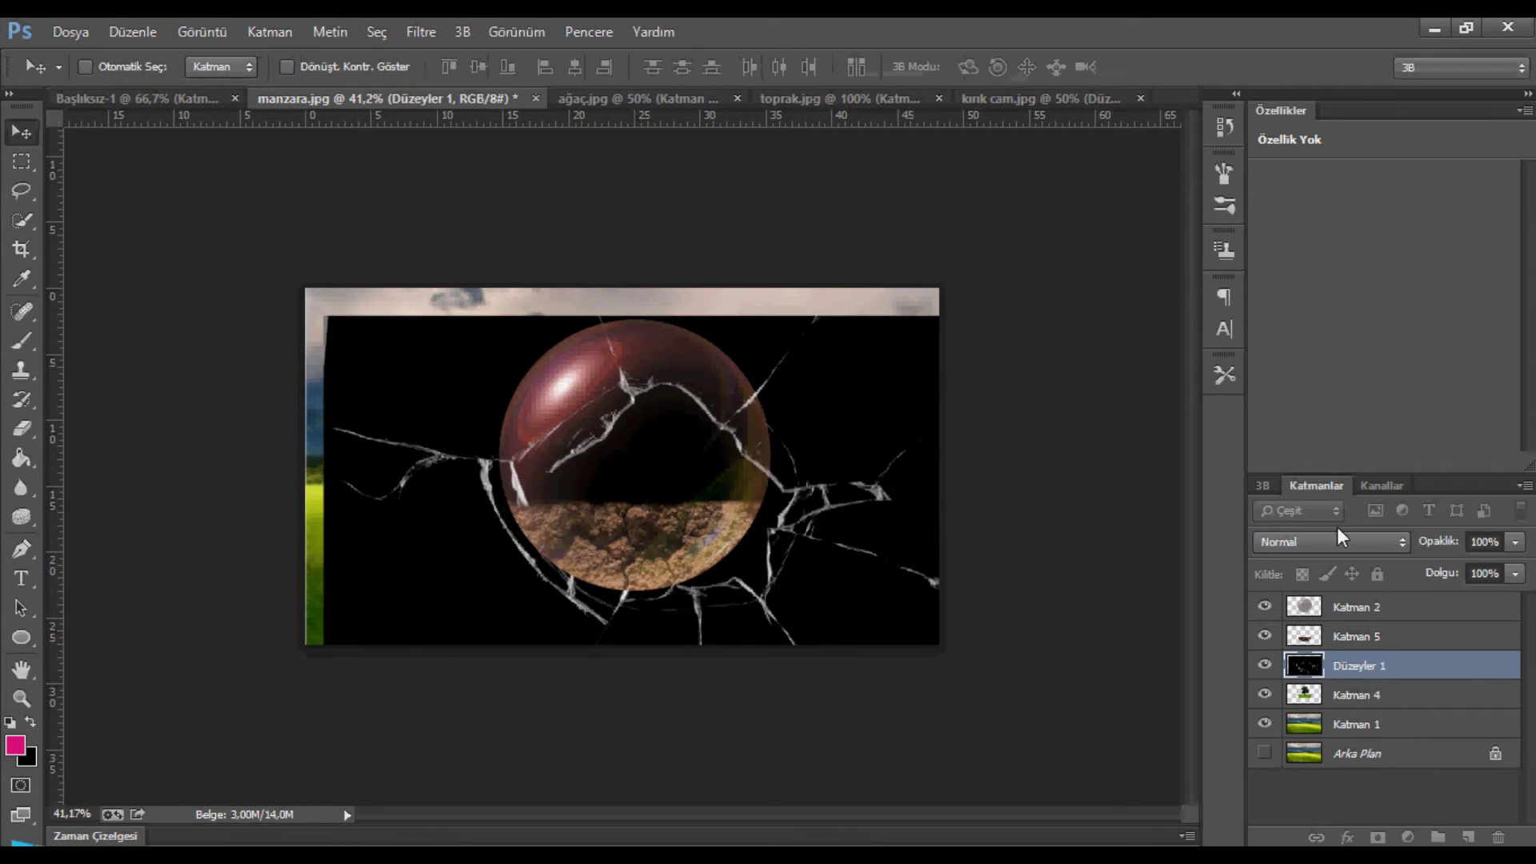
- Move Düzeyler 1 above Katman 2 and set its blend mode to Ekran
left_click_drag(1407, 677, 1388, 602)
left_click(1328, 541)
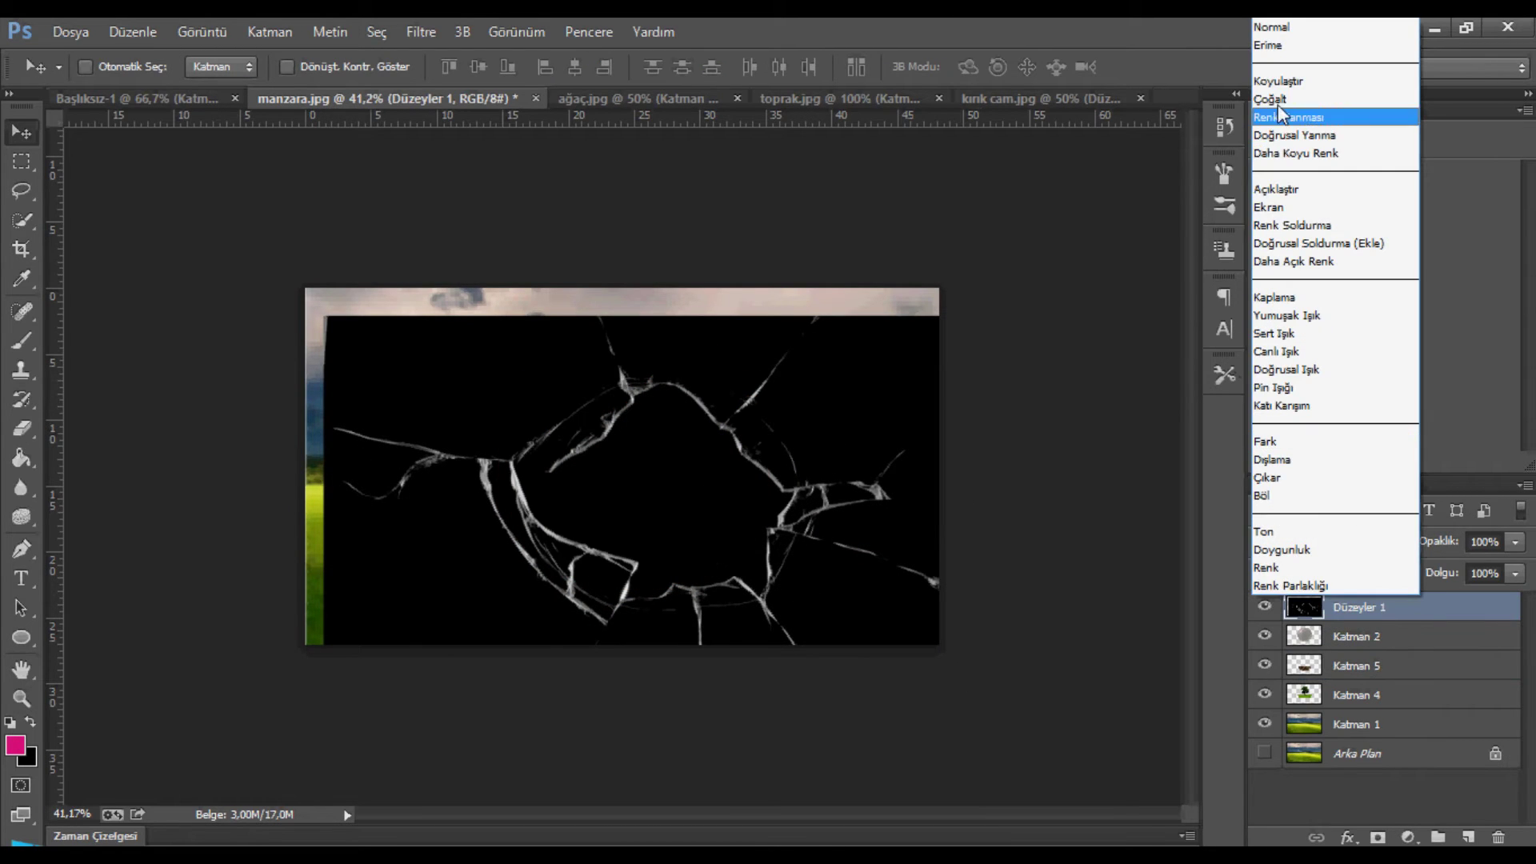
left_click(1288, 206)
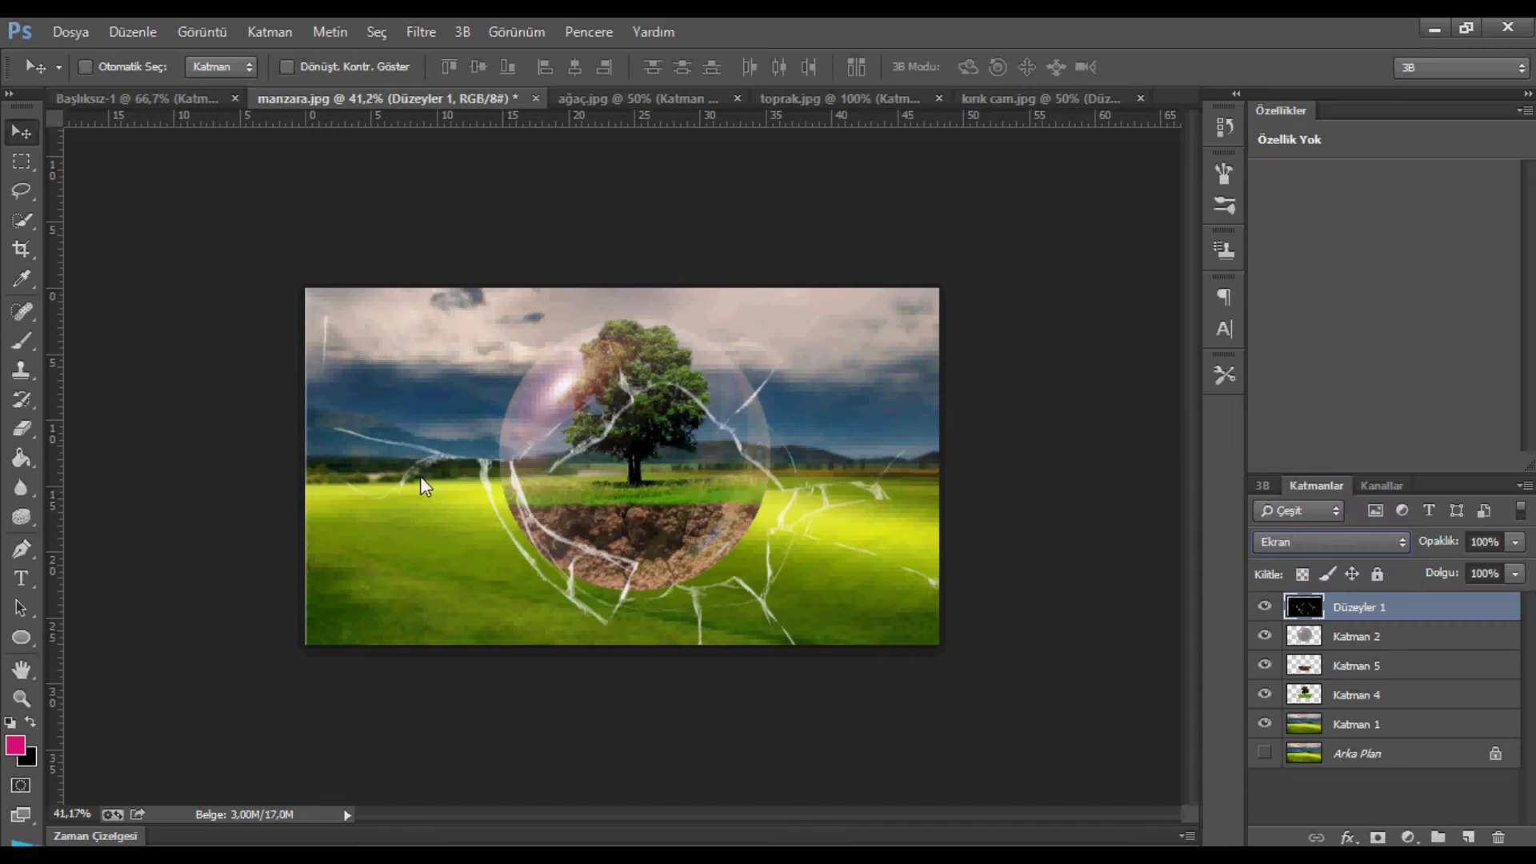
- Scale the broken-glass layer to about 80%, rotate it counterclockwise and position its cracks over the bubble
scroll(435, 386, "up", 3)
key("ctrl+t")
left_click_drag(525, 444, 508, 414)
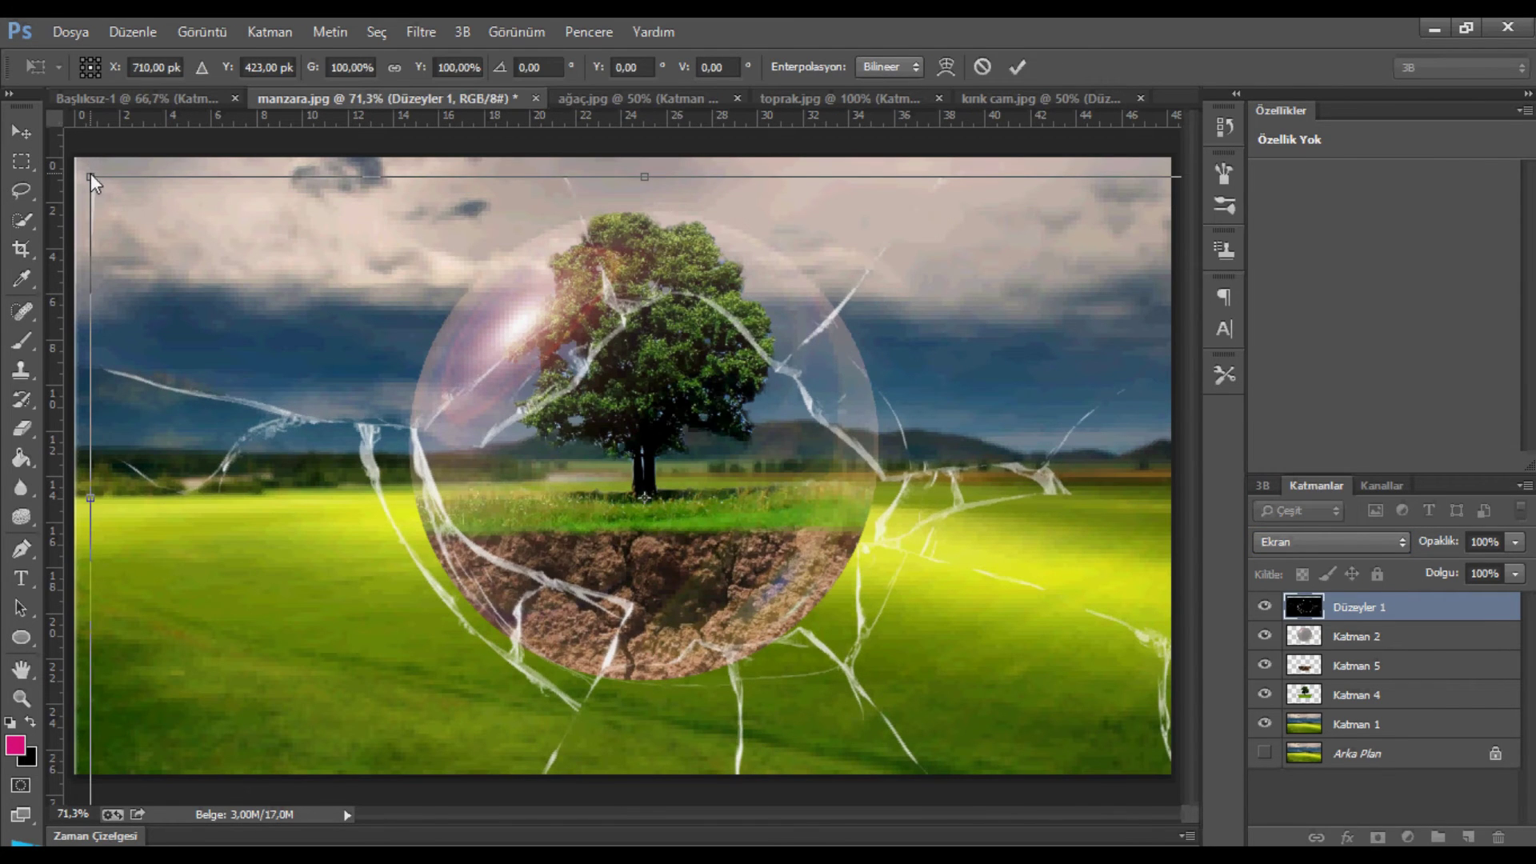
left_click_drag(89, 178, 291, 298)
left_click_drag(566, 584, 430, 516)
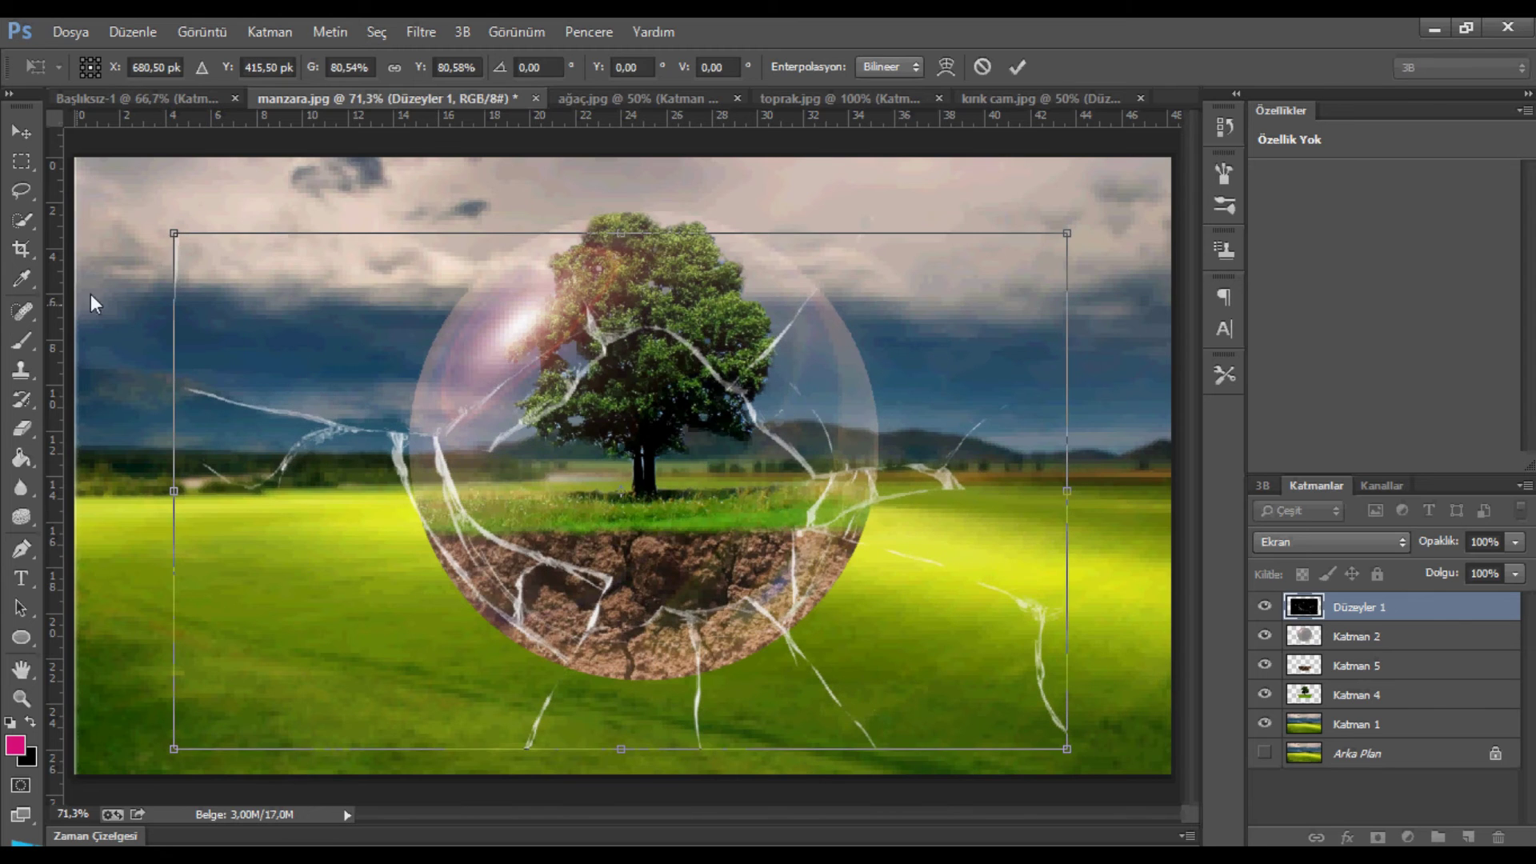
left_click_drag(165, 219, 96, 339)
left_click_drag(568, 511, 579, 440)
- Warp the broken-glass layer so its cracks line up with the two side edges of the bubble, and apply the transformation
left_click(945, 67)
left_click_drag(372, 440, 361, 457)
left_click_drag(596, 549, 597, 537)
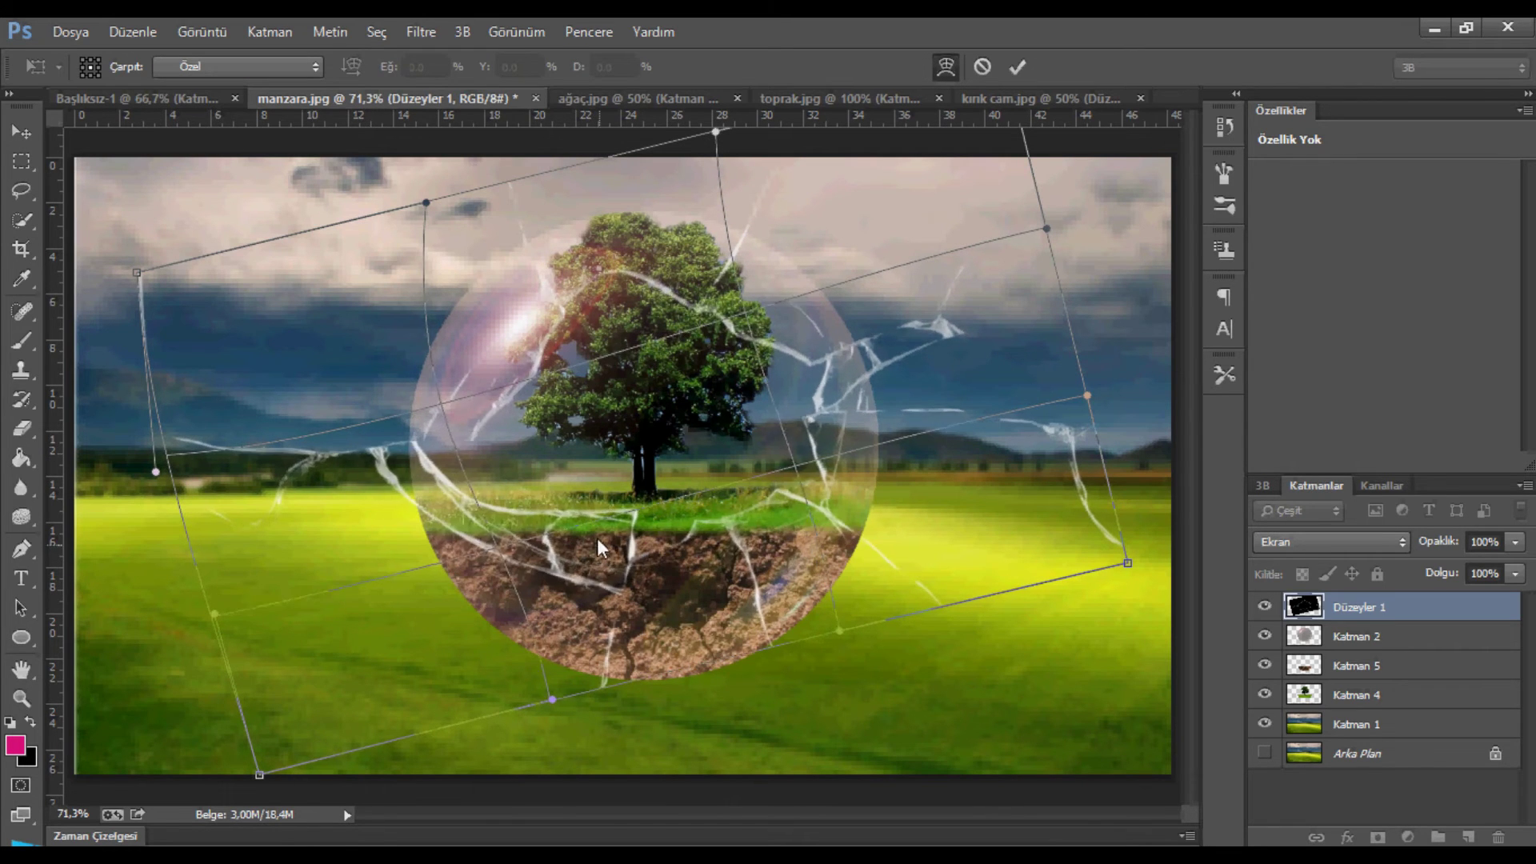
left_click_drag(170, 459, 143, 537)
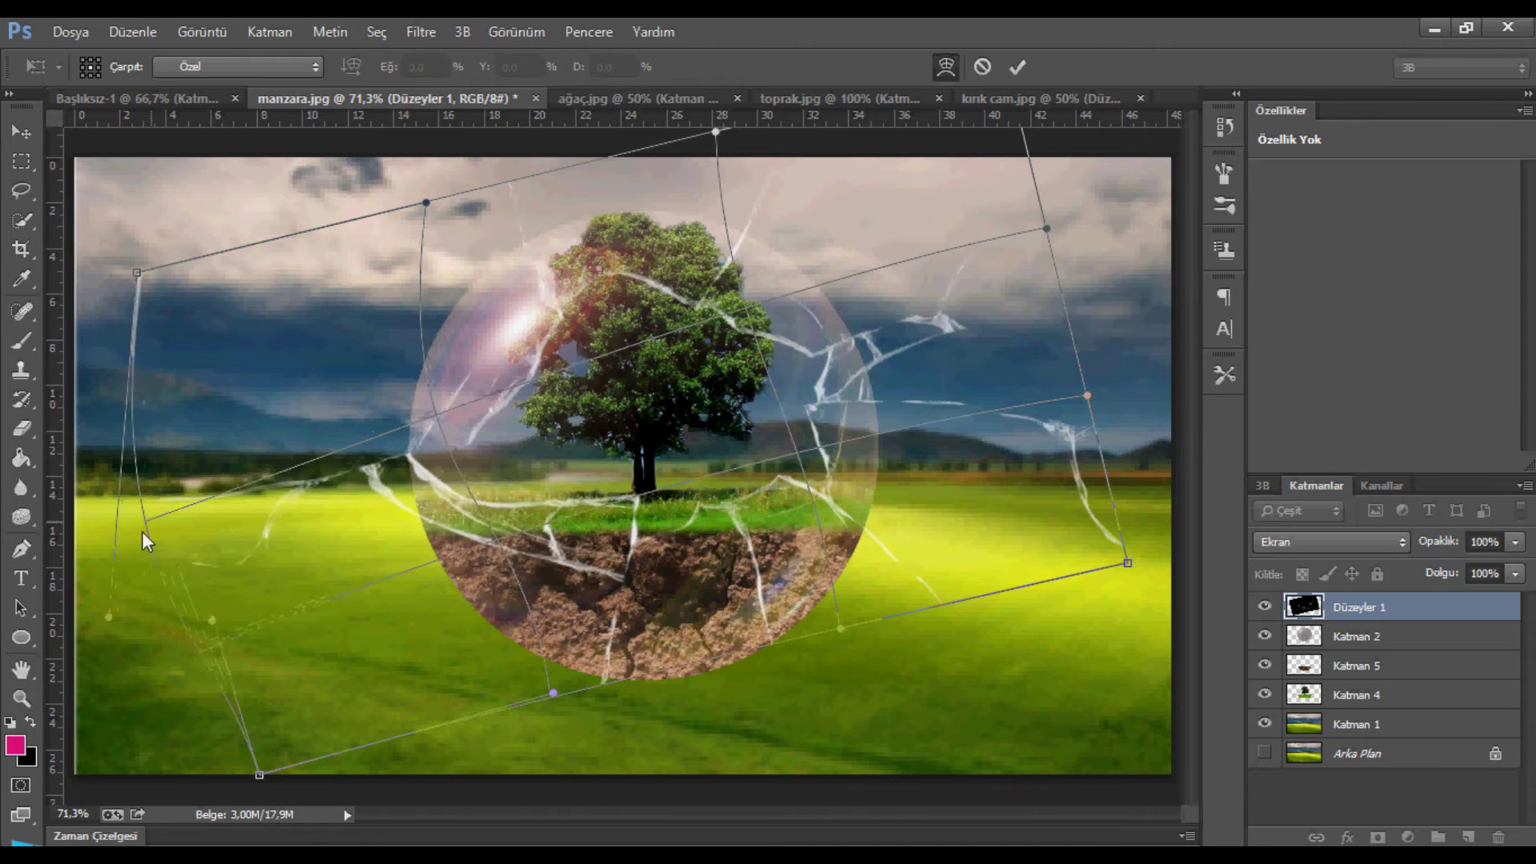
left_click_drag(891, 381, 925, 400)
left_click_drag(1056, 234, 1188, 360)
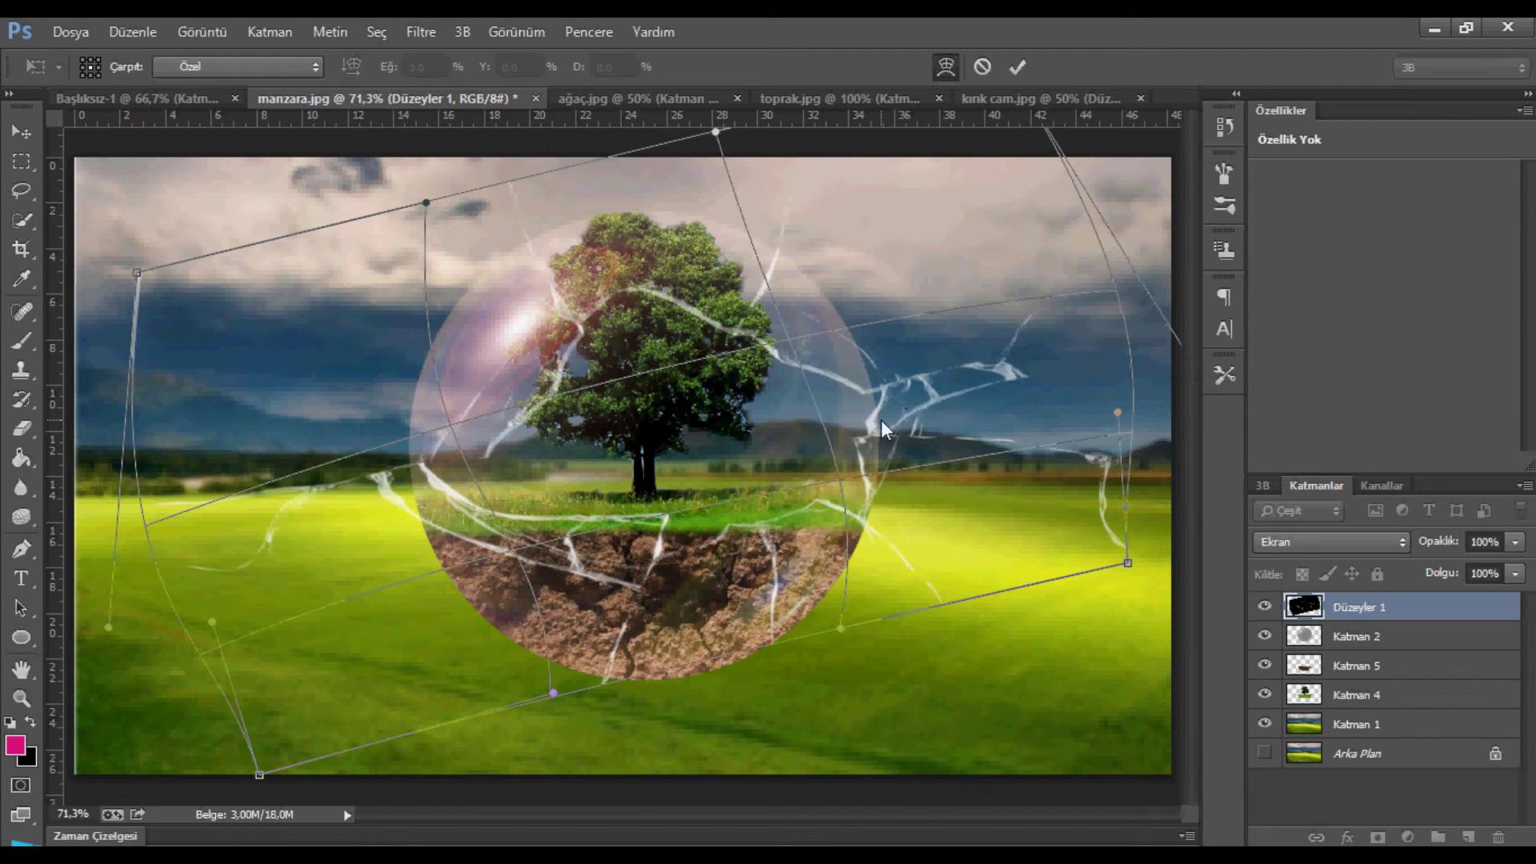
left_click(1016, 66)
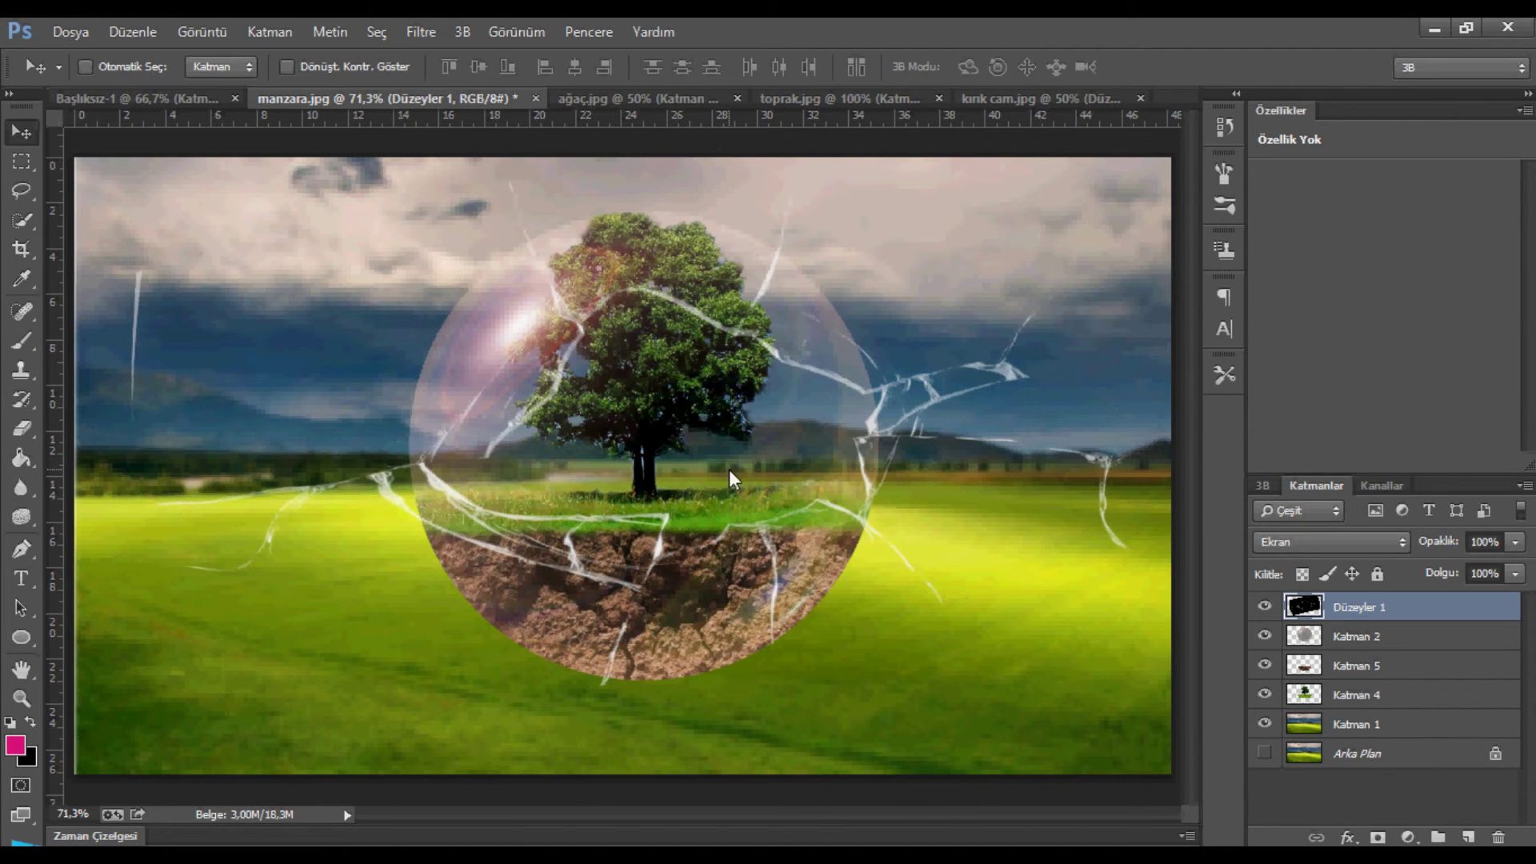
- Try several blend modes on Düzeyler 1 and settle on Doğrusal Soldurma (Ekle)
left_click(1312, 539)
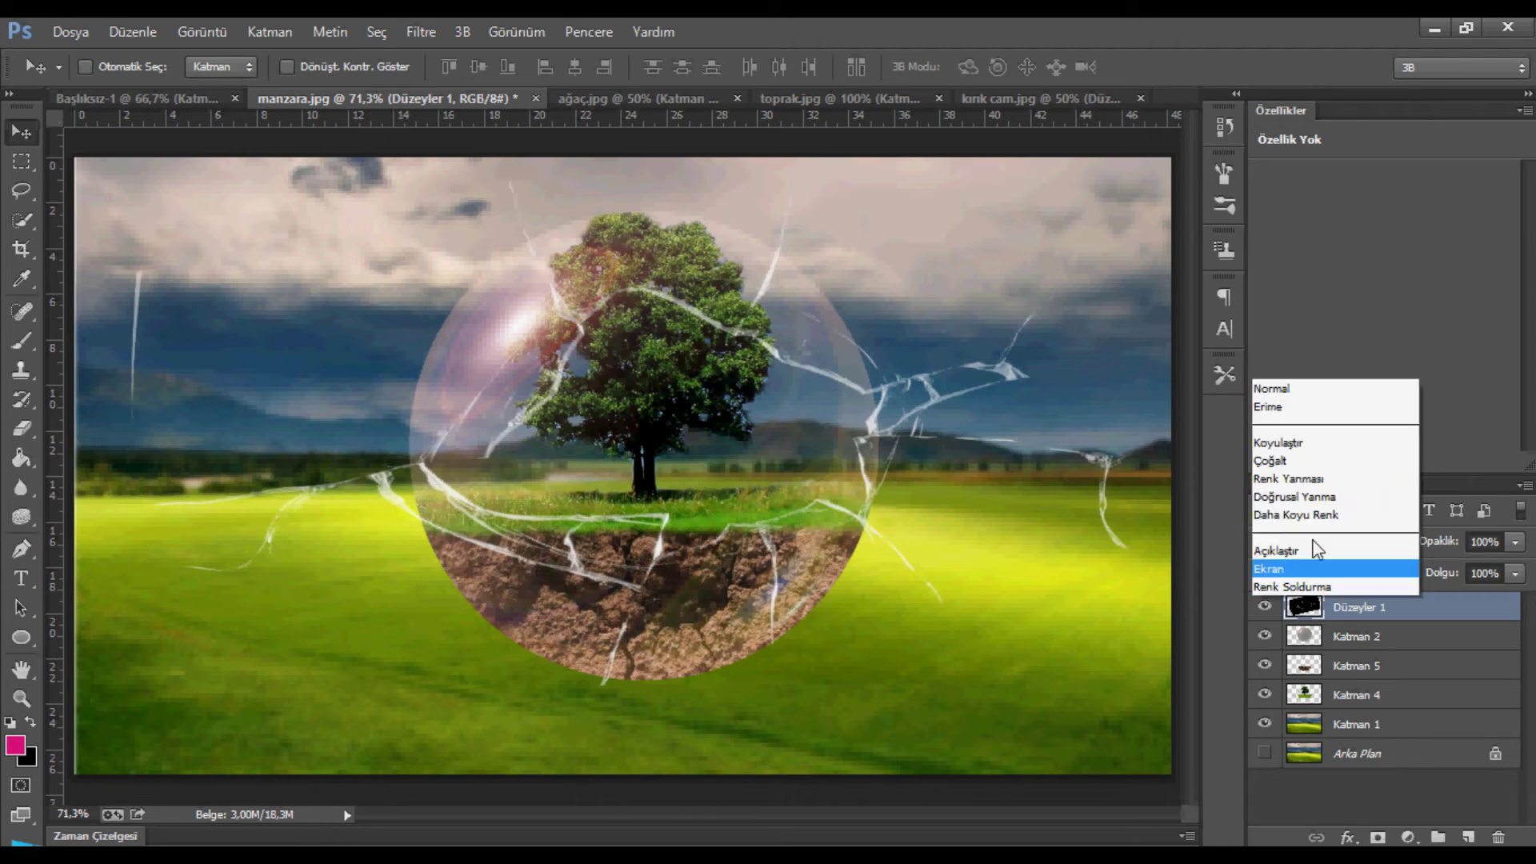
left_click(1307, 333)
key("Up")
key("Up")
key("Up")
key("Up")
key("Up")
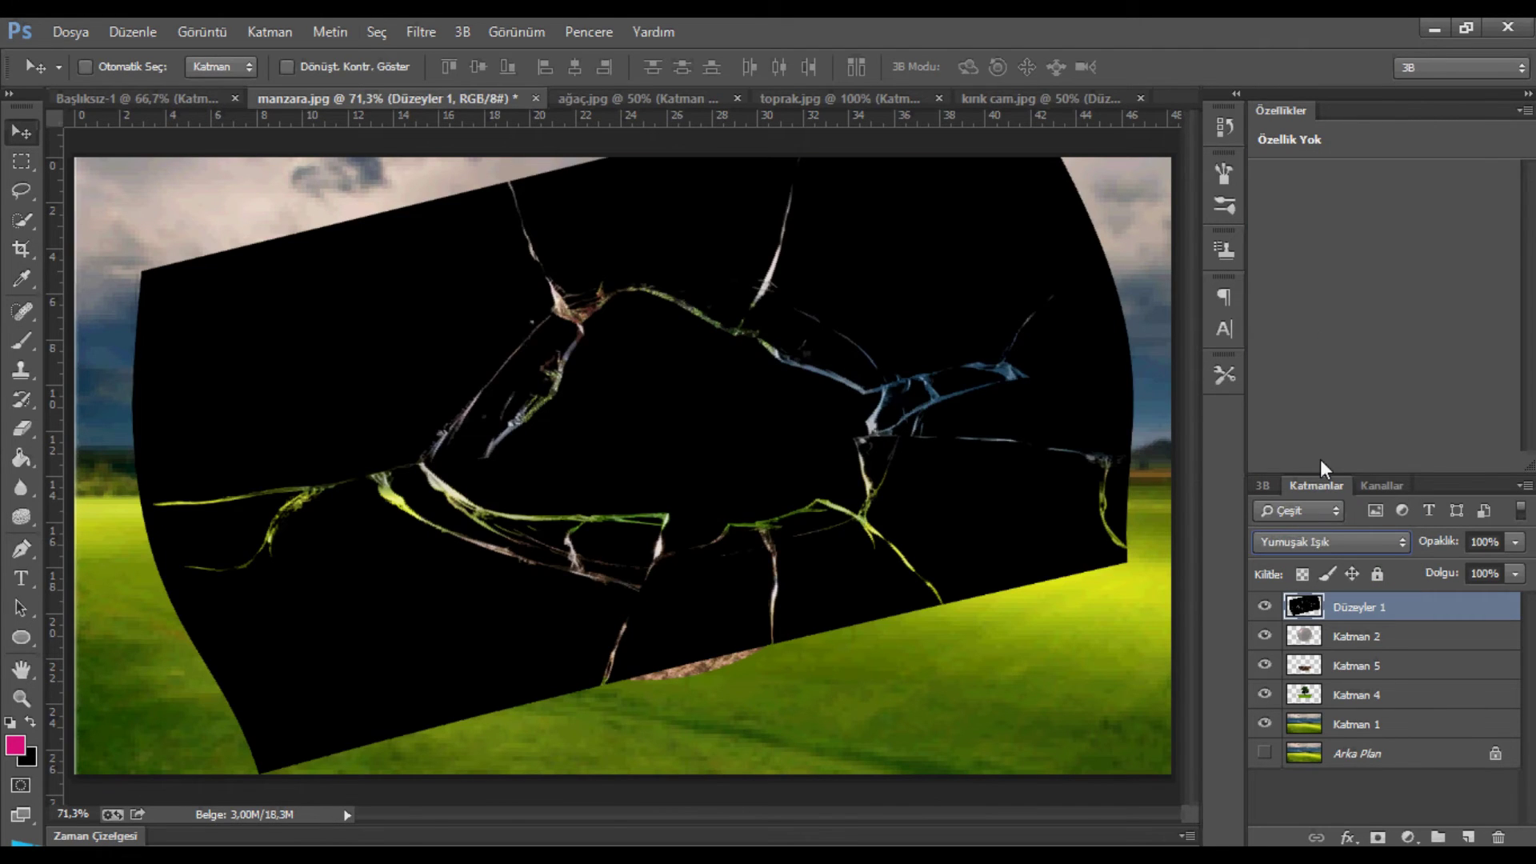
key("Down")
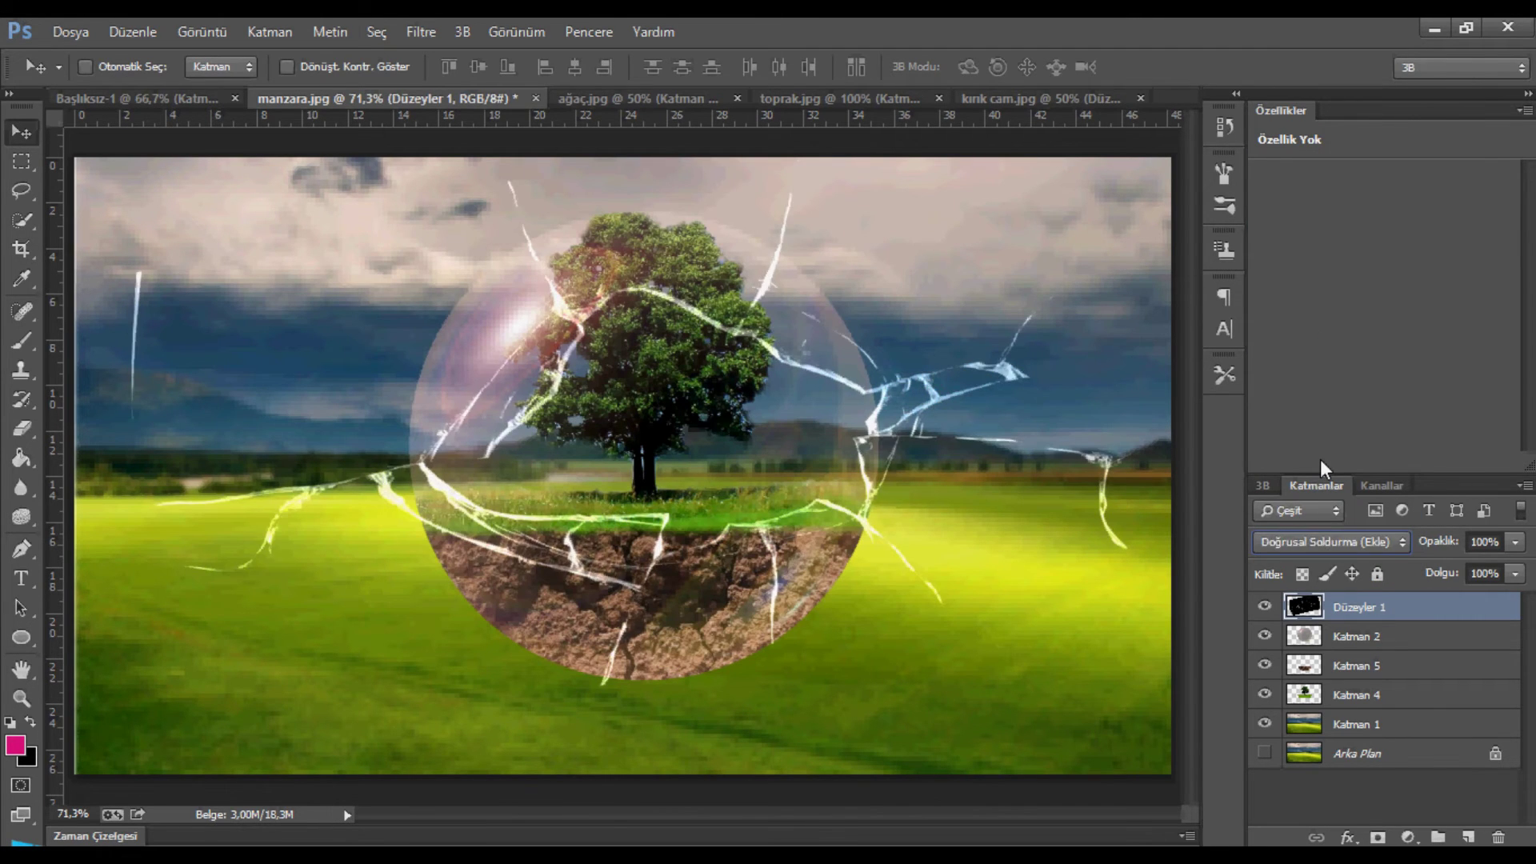
- Load the bubble outline from Katman 2 as a selection, invert it, delete the cracks outside the bubble from Düzeyler 1 and deselect
mouse_move(23, 192)
left_mouse_down()
mouse_move(32, 220)
mouse_move(72, 222)
left_mouse_up()
left_click(1356, 636)
left_click(22, 220)
left_click(1304, 636, "ctrl")
right_click(809, 520)
left_click(858, 58)
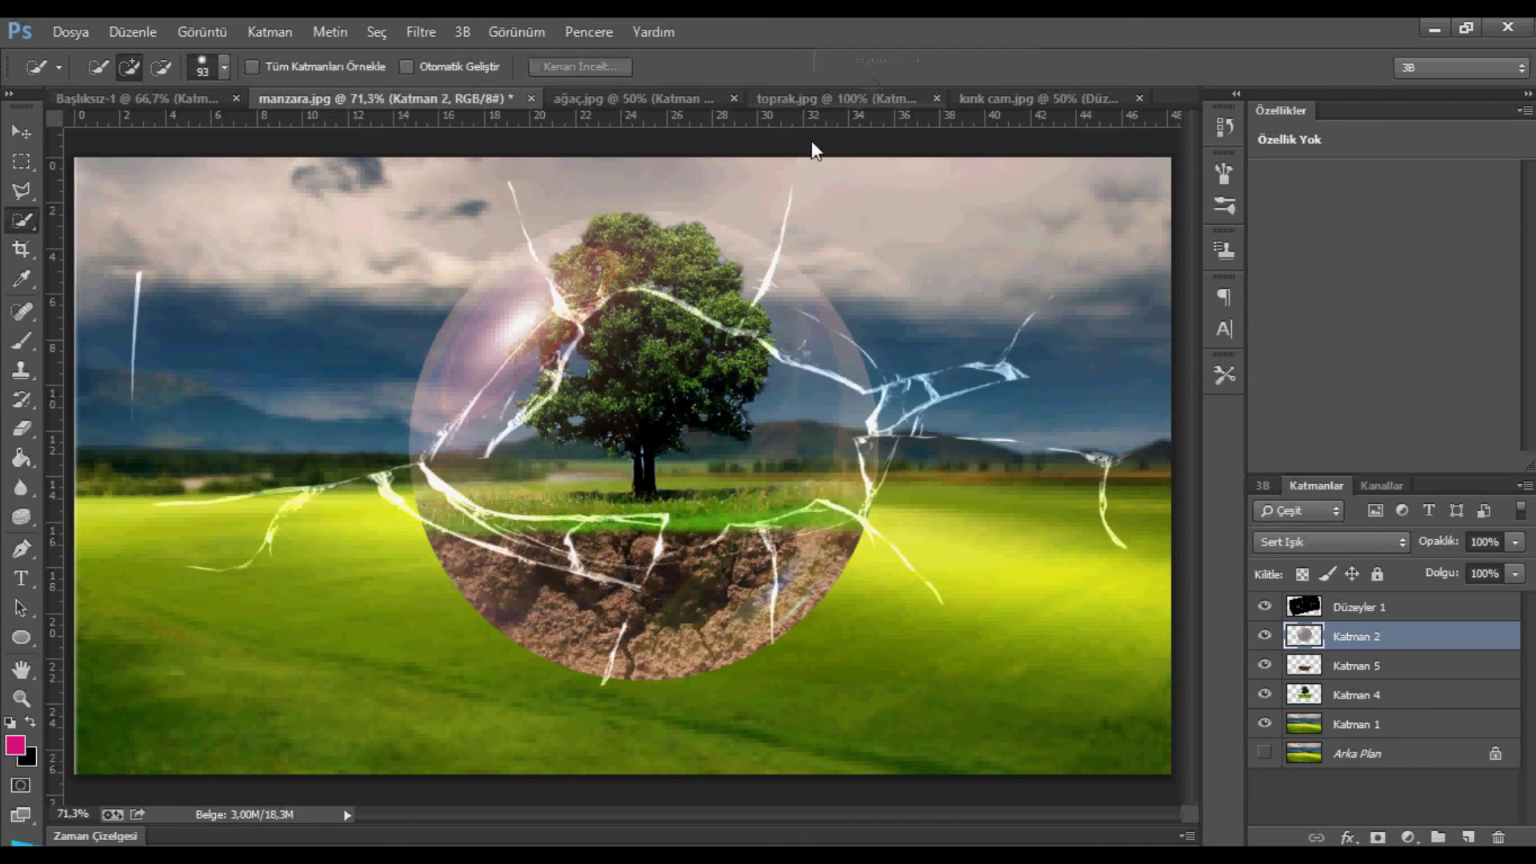
mouse_move(796, 208)
left_mouse_down()
mouse_move(761, 382)
mouse_move(674, 391)
left_mouse_up()
right_click(674, 392)
left_click(720, 411)
left_click(1361, 609)
key("Delete")
key("ctrl+d")
- Outline the bubble's upper part with the Polygonal Lasso, following the lower crack line, and delete that area from Düzeyler 1
left_click(23, 190)
left_click(378, 473)
left_click(420, 463)
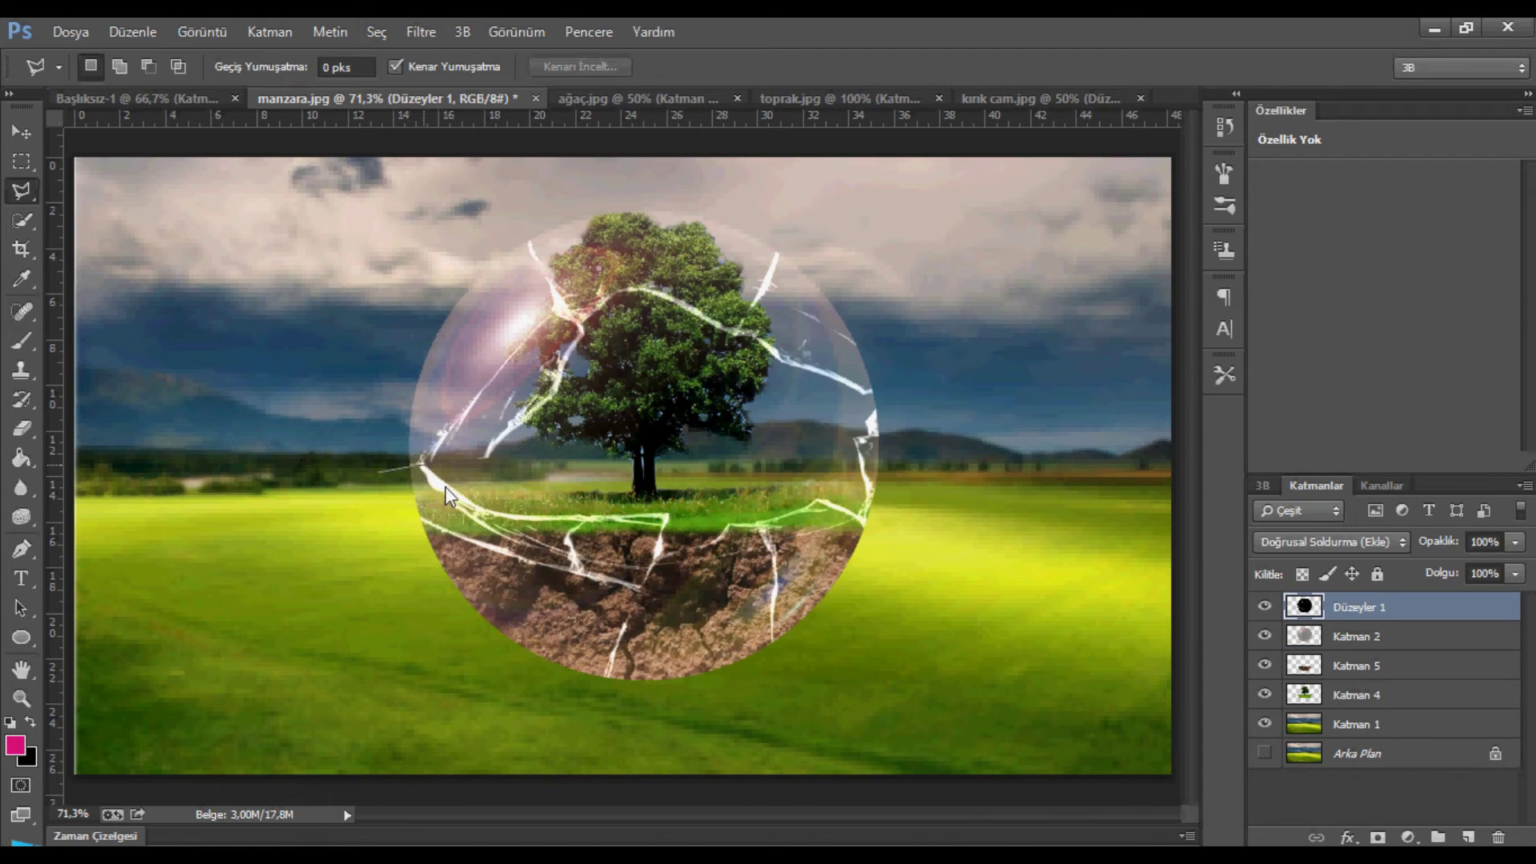
left_click(502, 519)
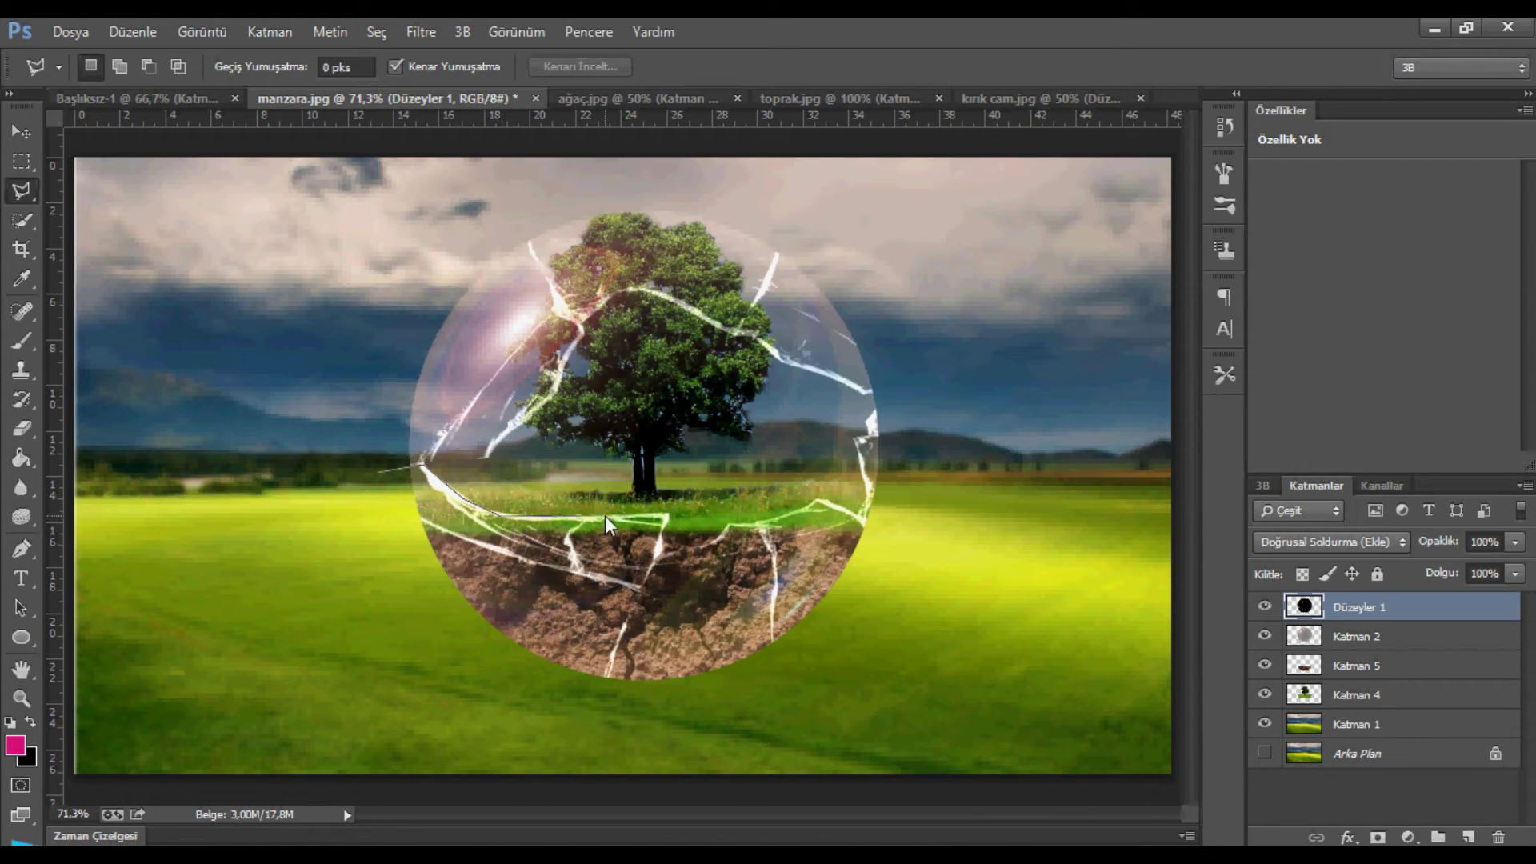
left_click(666, 517)
left_click(726, 529)
left_click(872, 487)
left_click(935, 472)
left_click(872, 200)
left_click(407, 195)
left_click(269, 442)
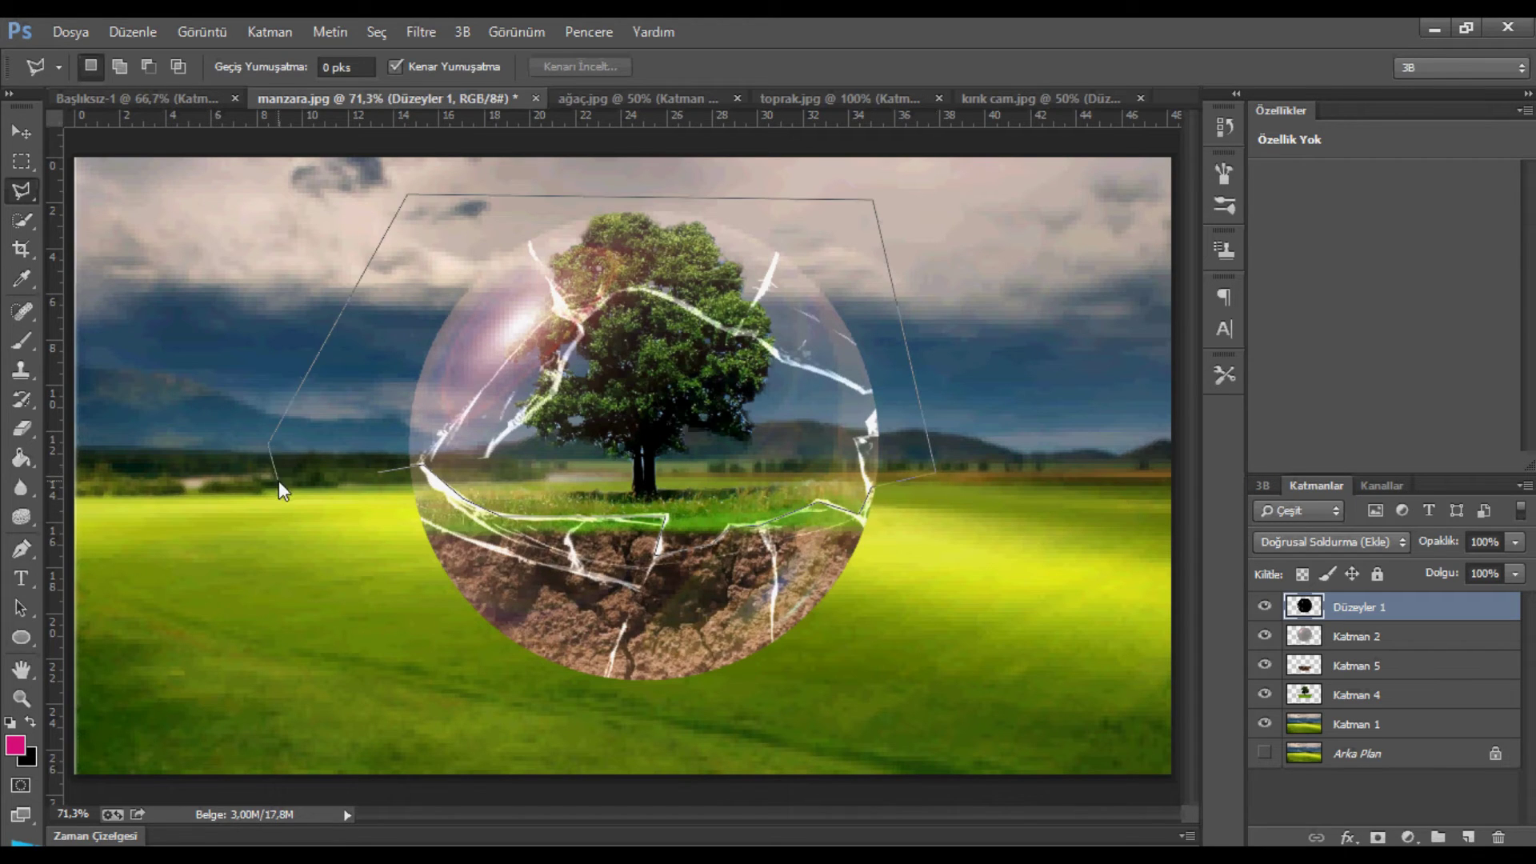
double_click(279, 479)
key("Delete")
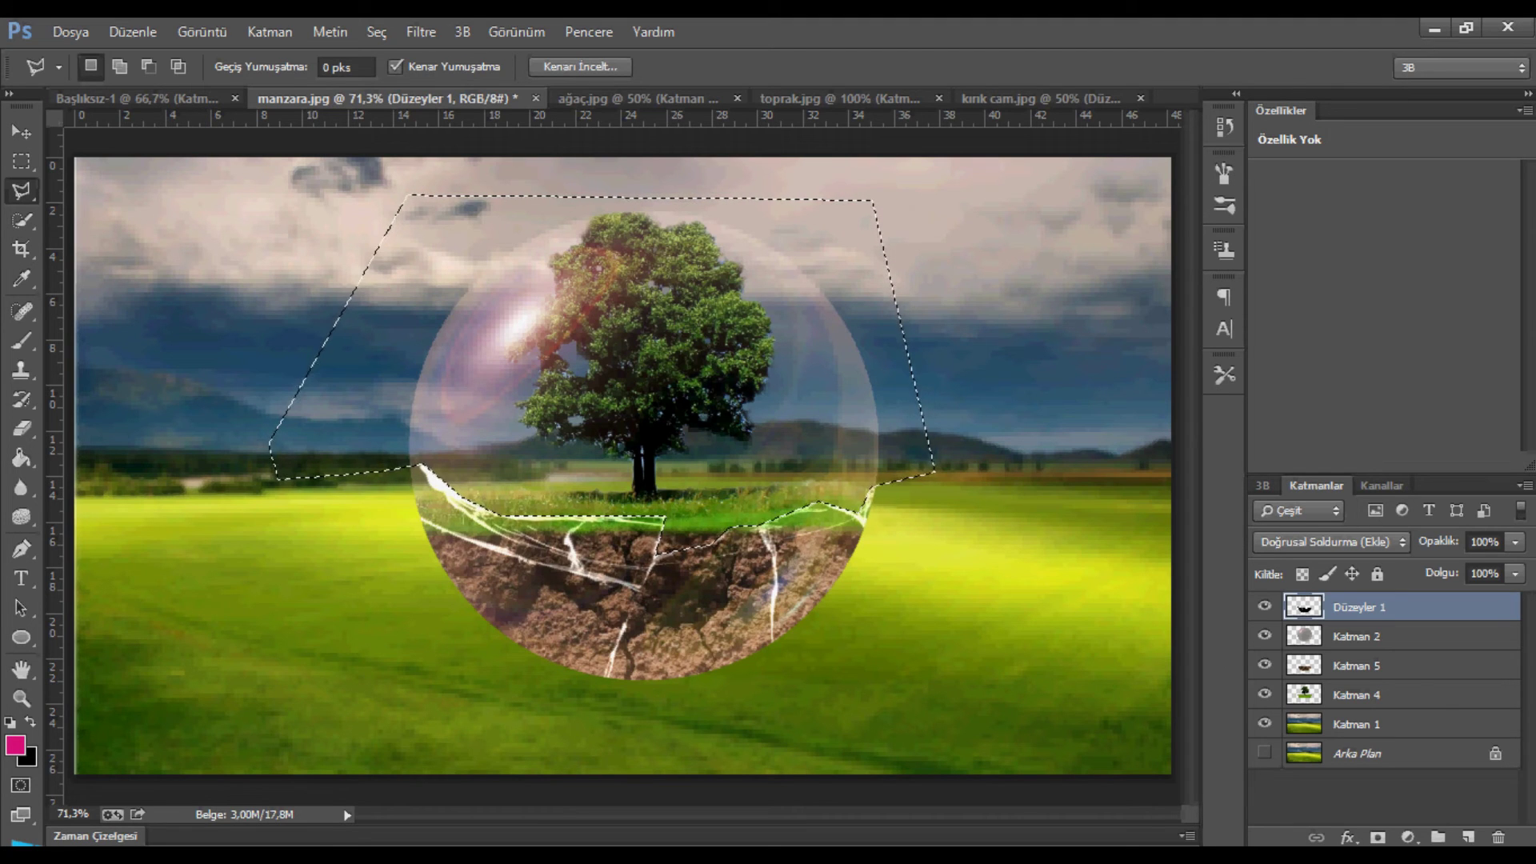
- Delete the same selected upper area from the bubble layer Katman 2 and remove the selection
left_click(1351, 634)
key("Delete")
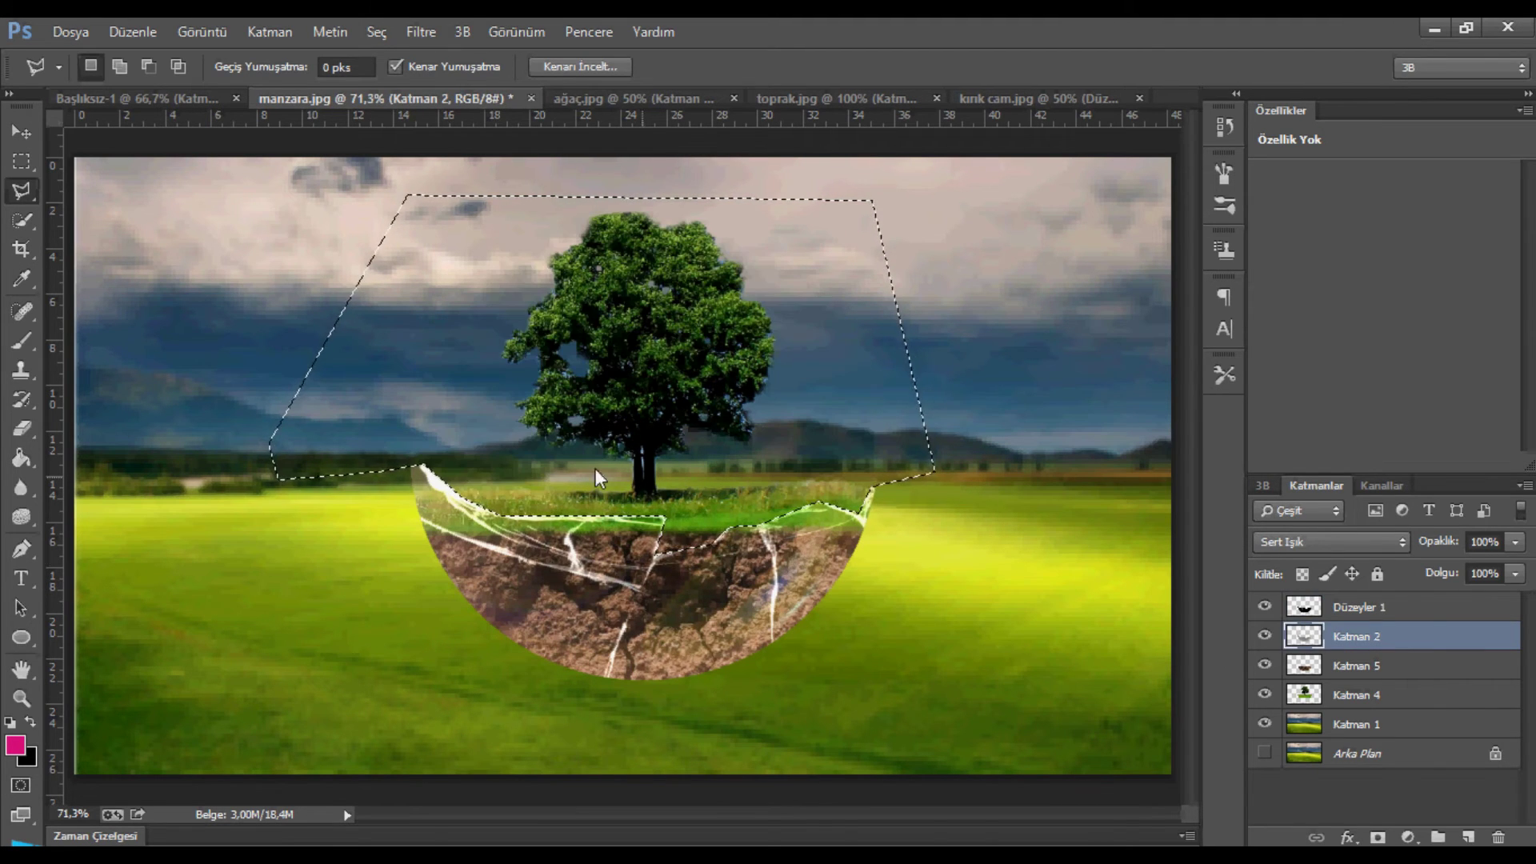
key("ctrl+d")
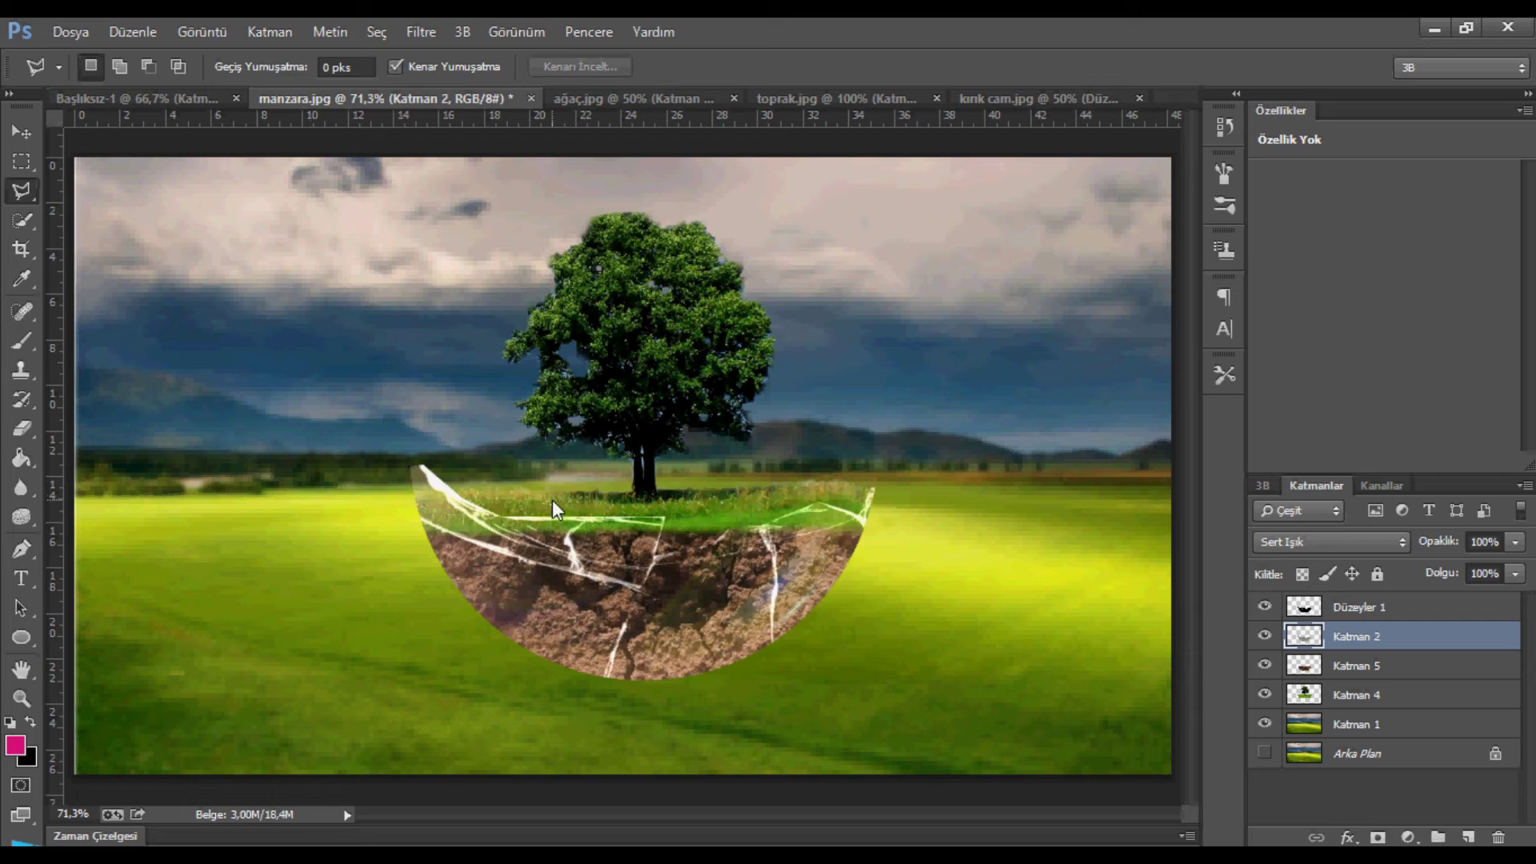
- Step back through the deletions of the bubble's upper part and redo them
key("ctrl+alt+z")
key("ctrl+alt+z")
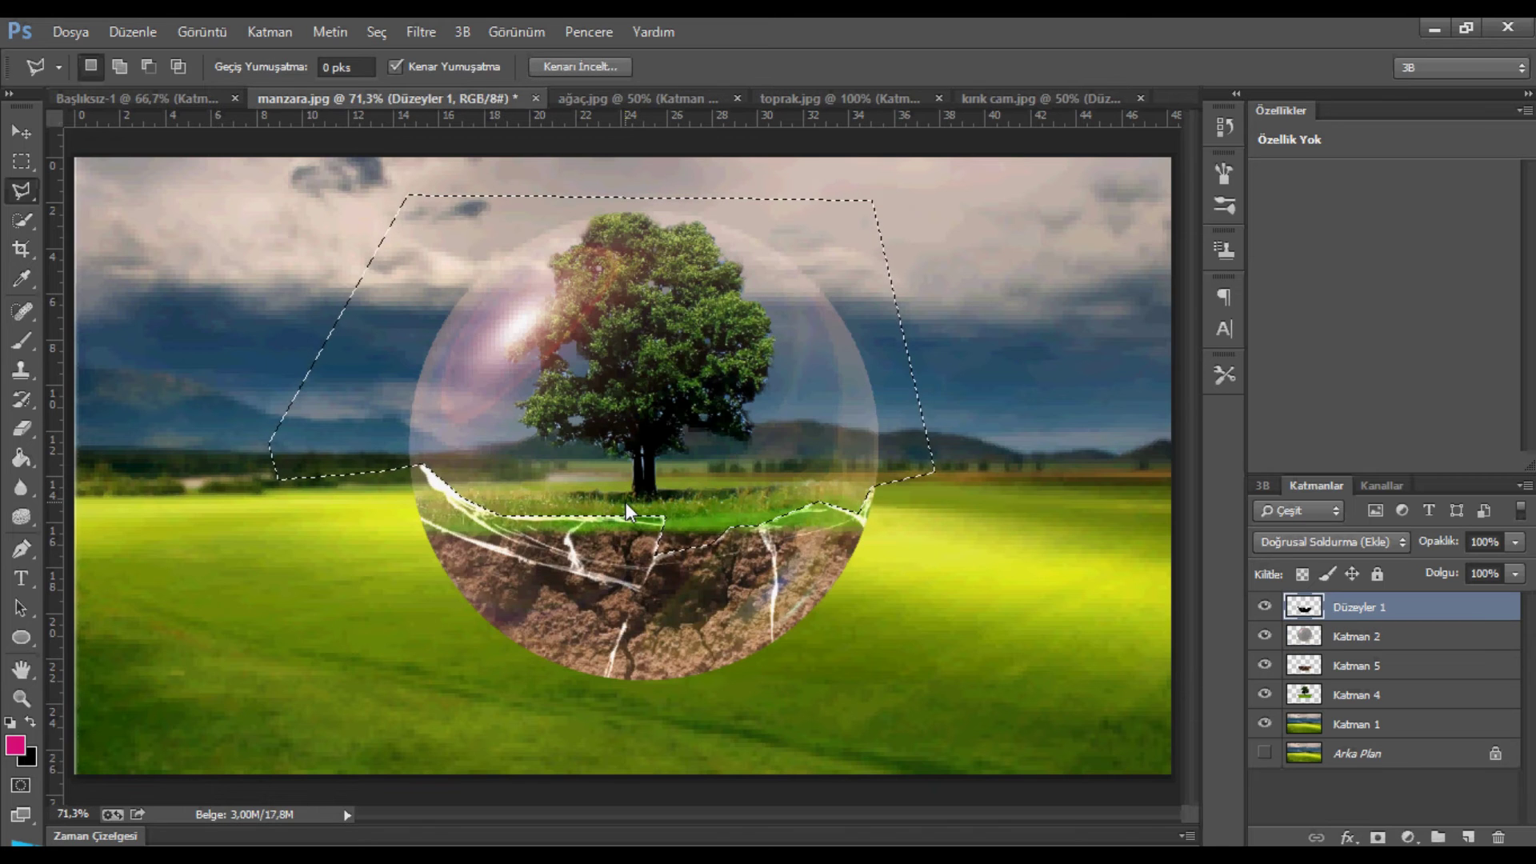
key("ctrl+alt+z")
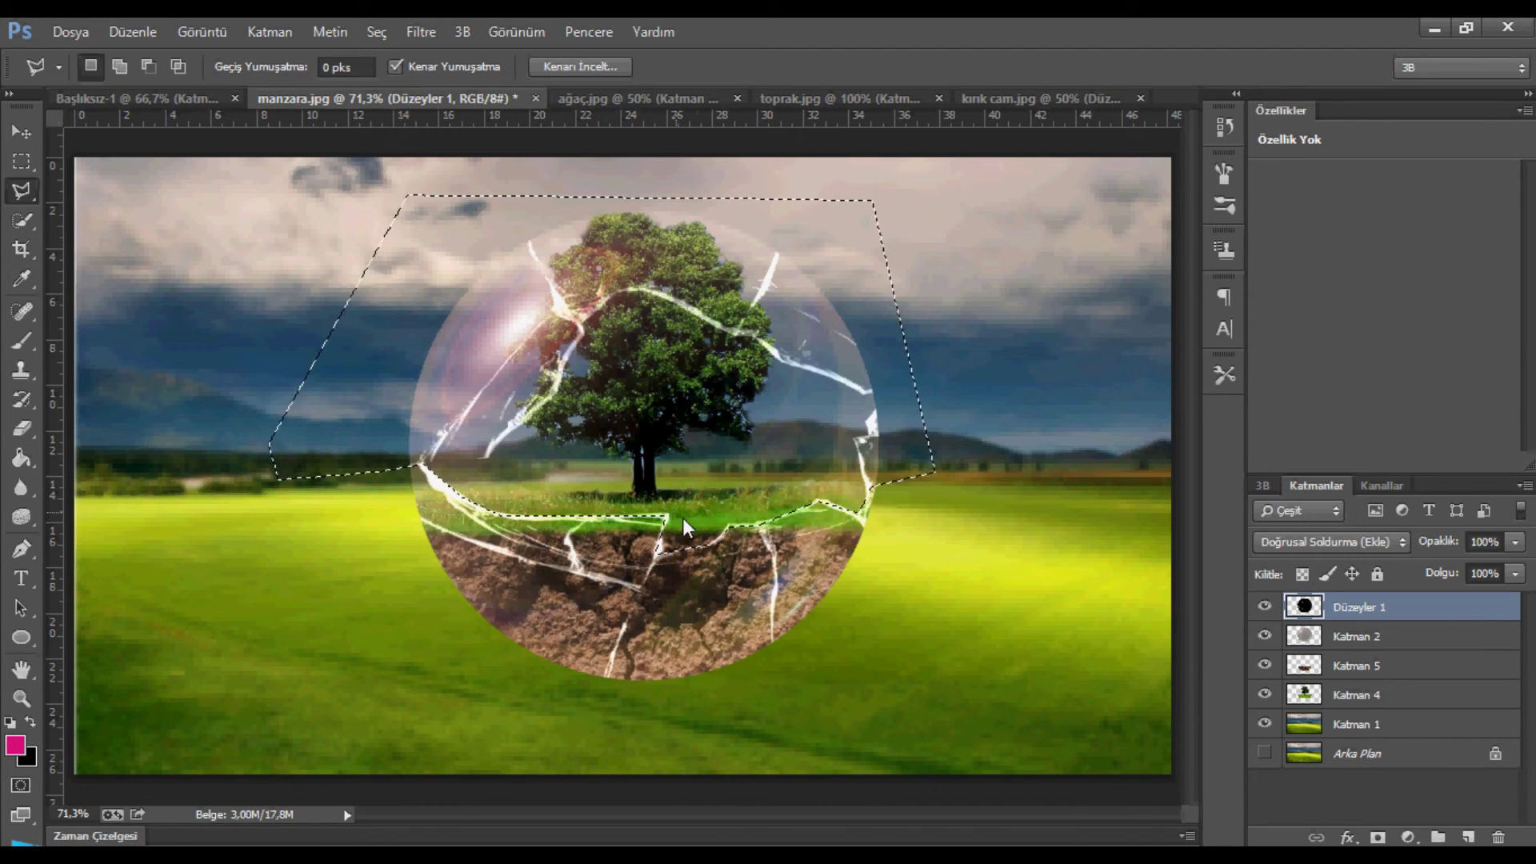
key("ctrl+shift+z")
key("ctrl+shift+z")
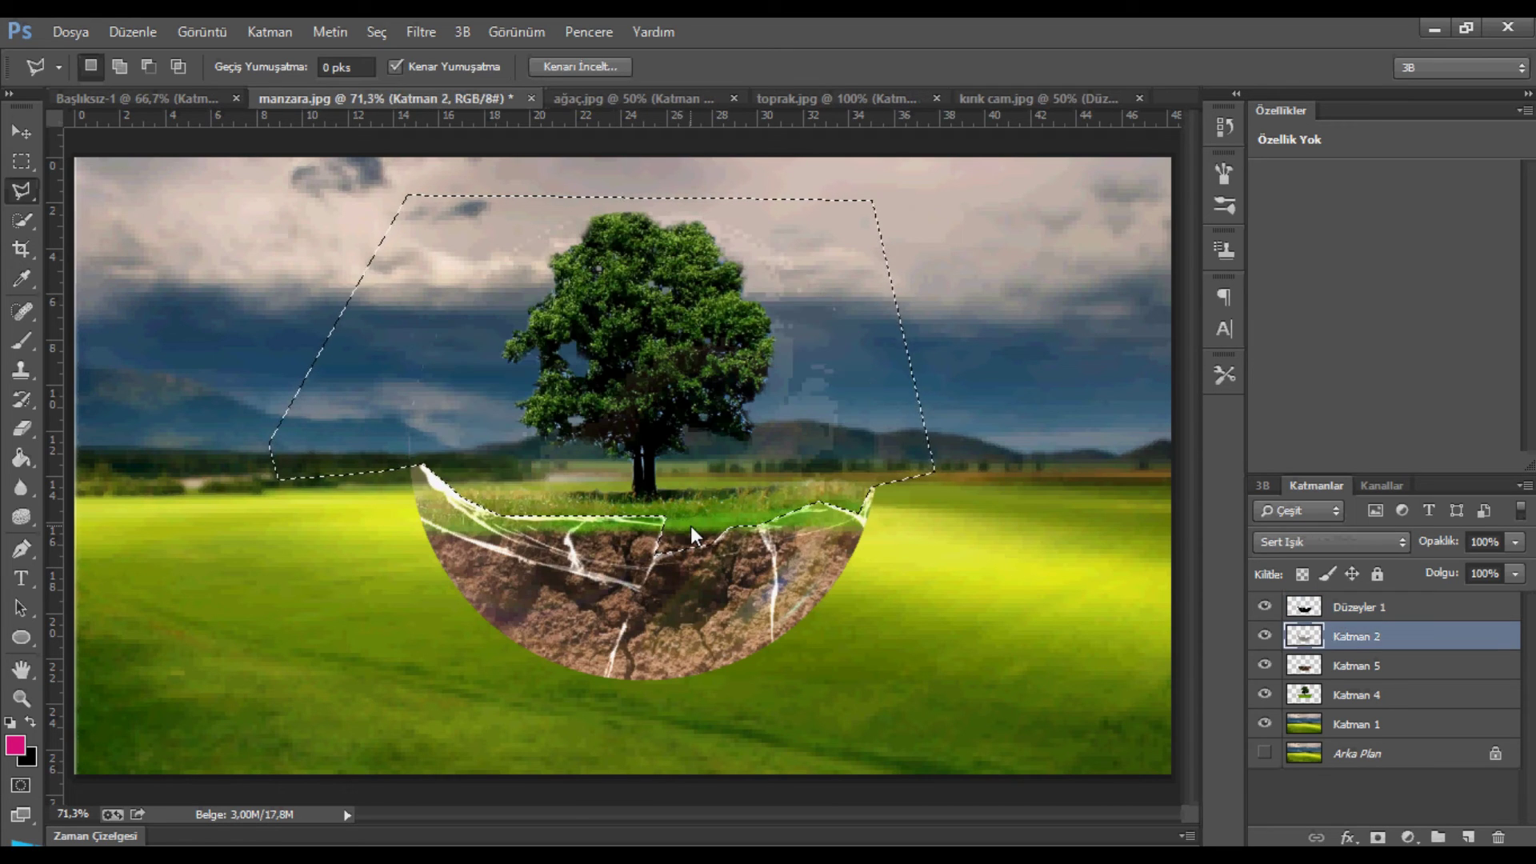
key("ctrl+shift+z")
left_click(1294, 614)
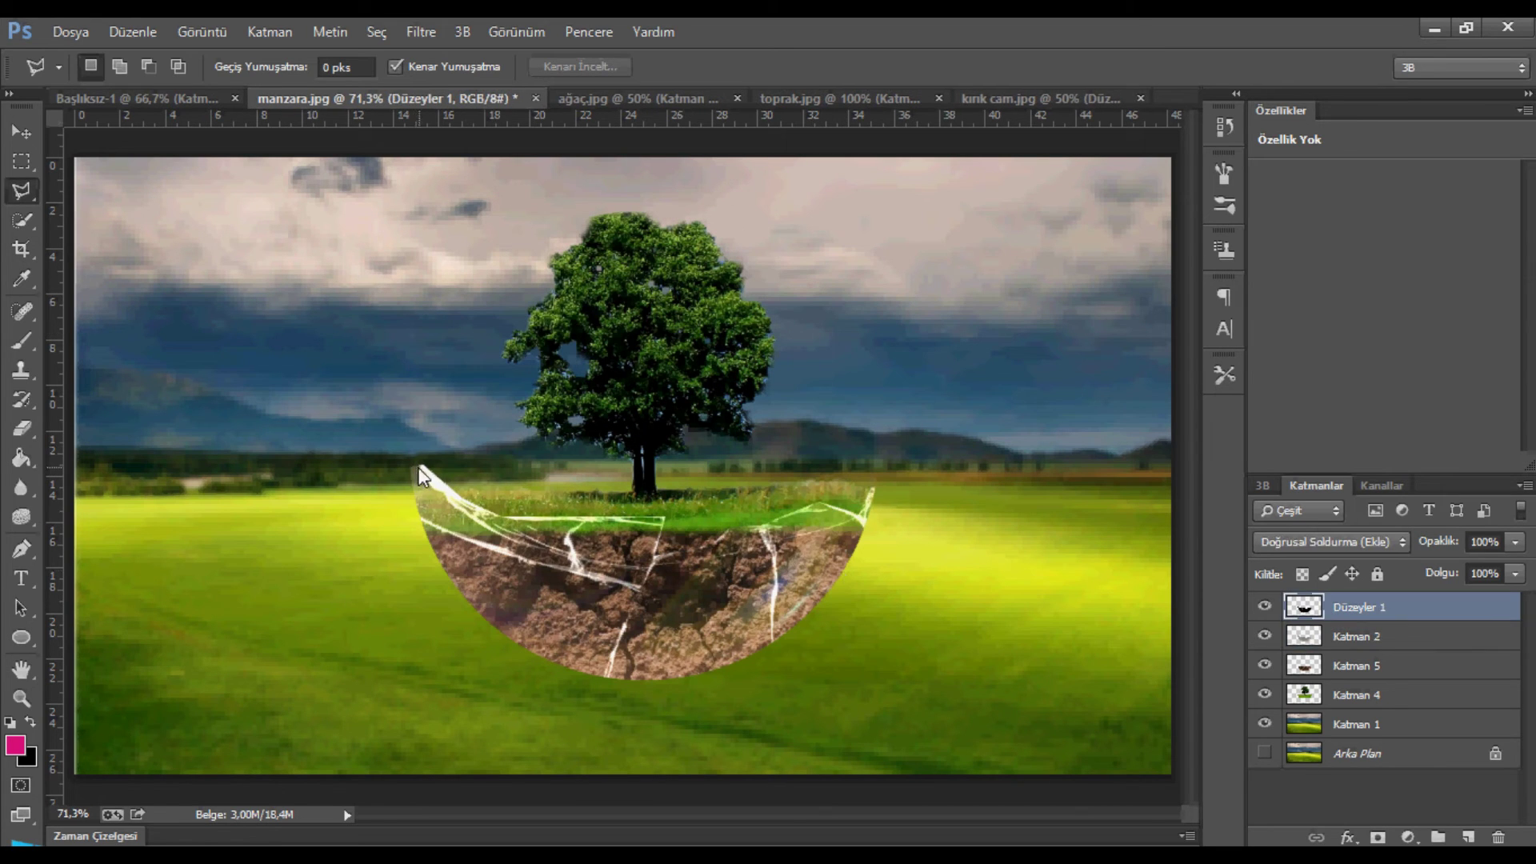
right_click(1362, 638)
left_click(888, 150)
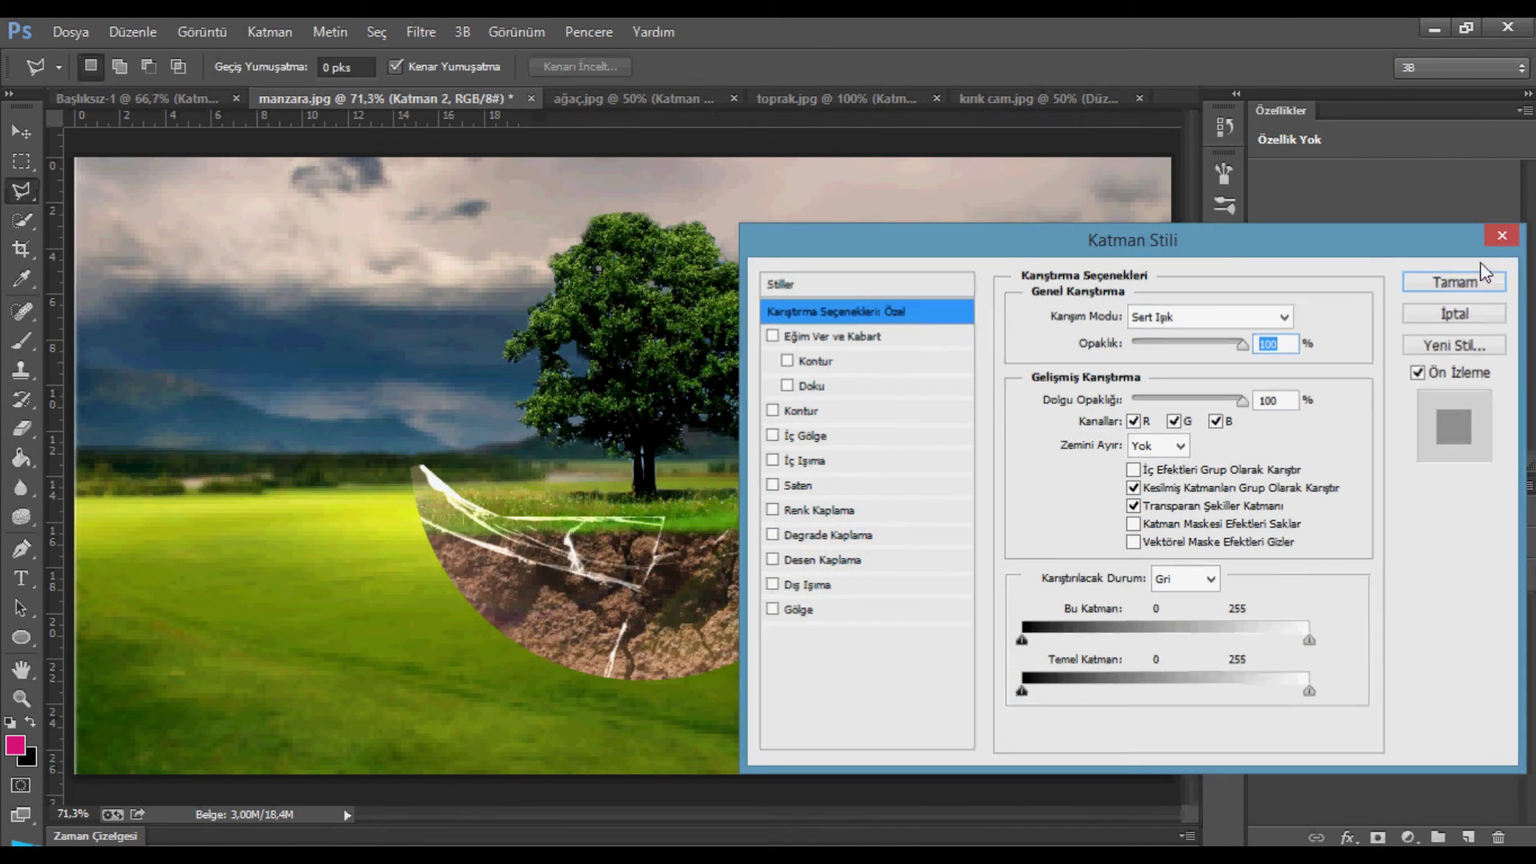
left_click(1480, 273)
- Duplicate Katman 2 and add a white Kontur layer style to the copy
key("ctrl+j")
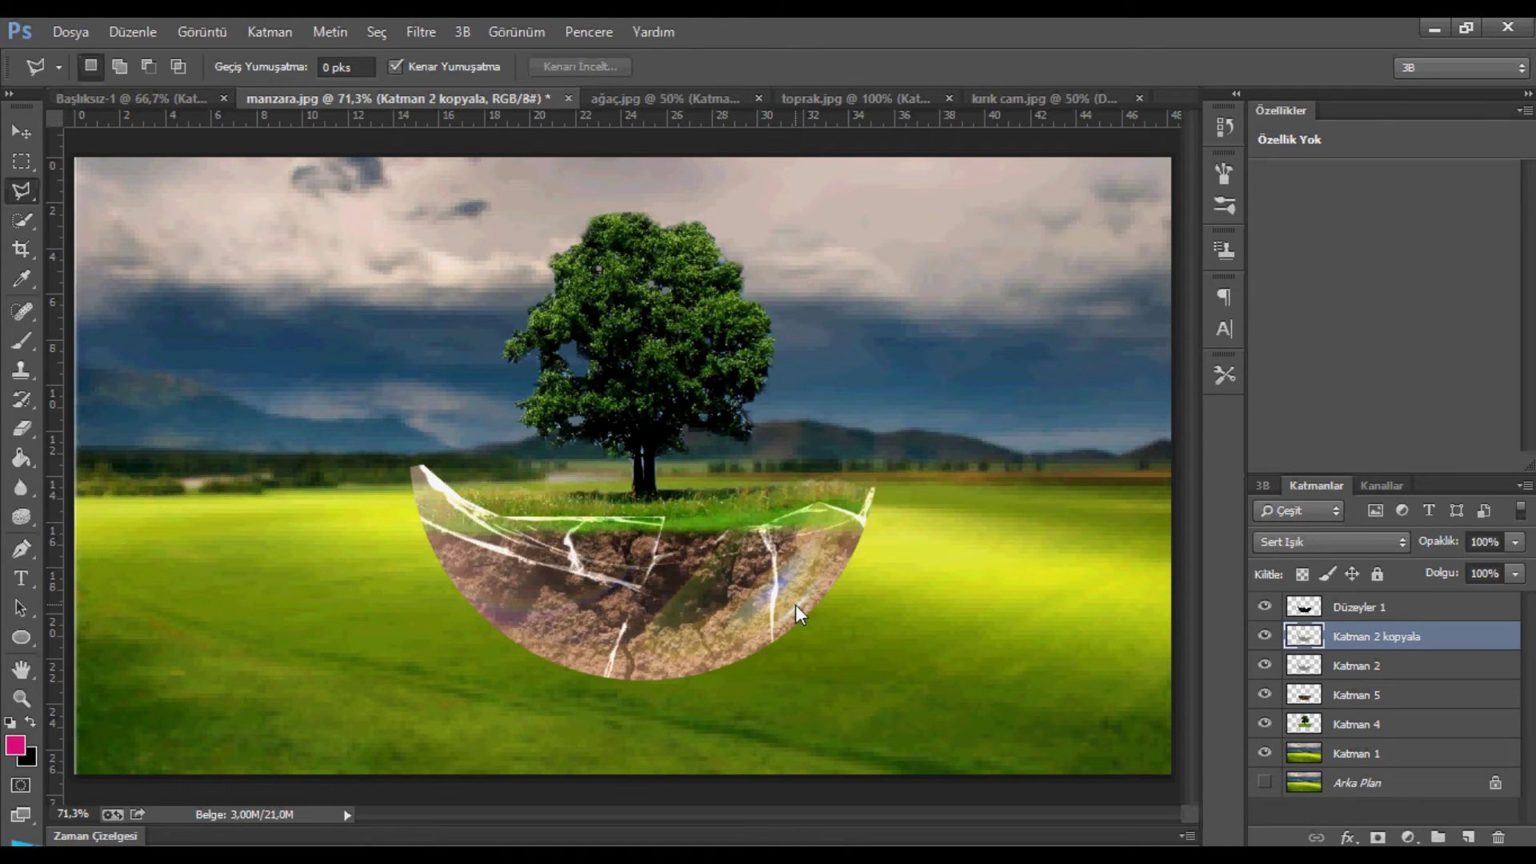
right_click(1408, 632)
left_click(991, 151)
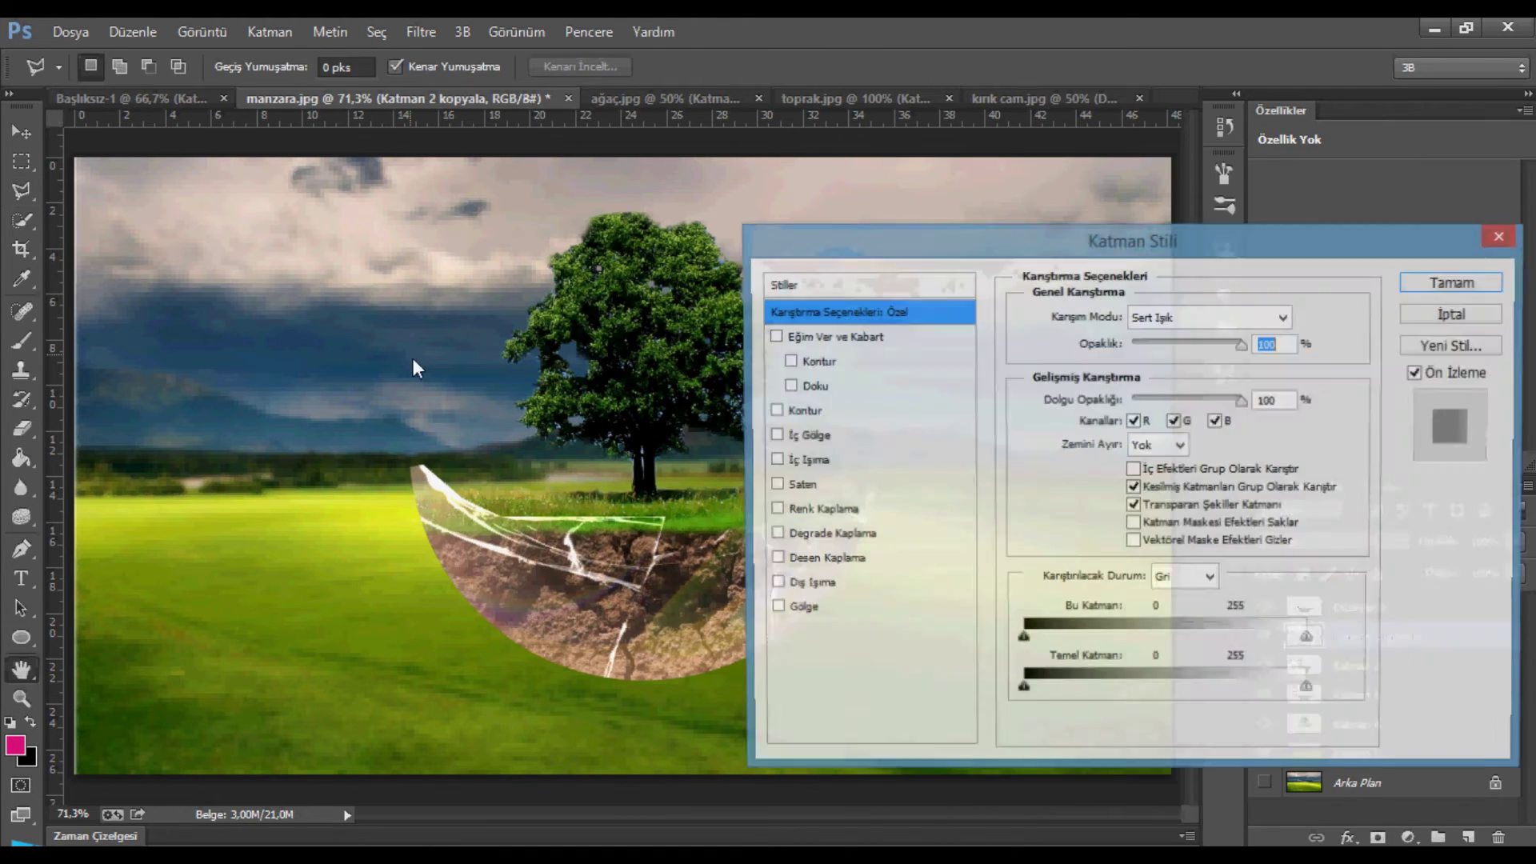
left_click(801, 410)
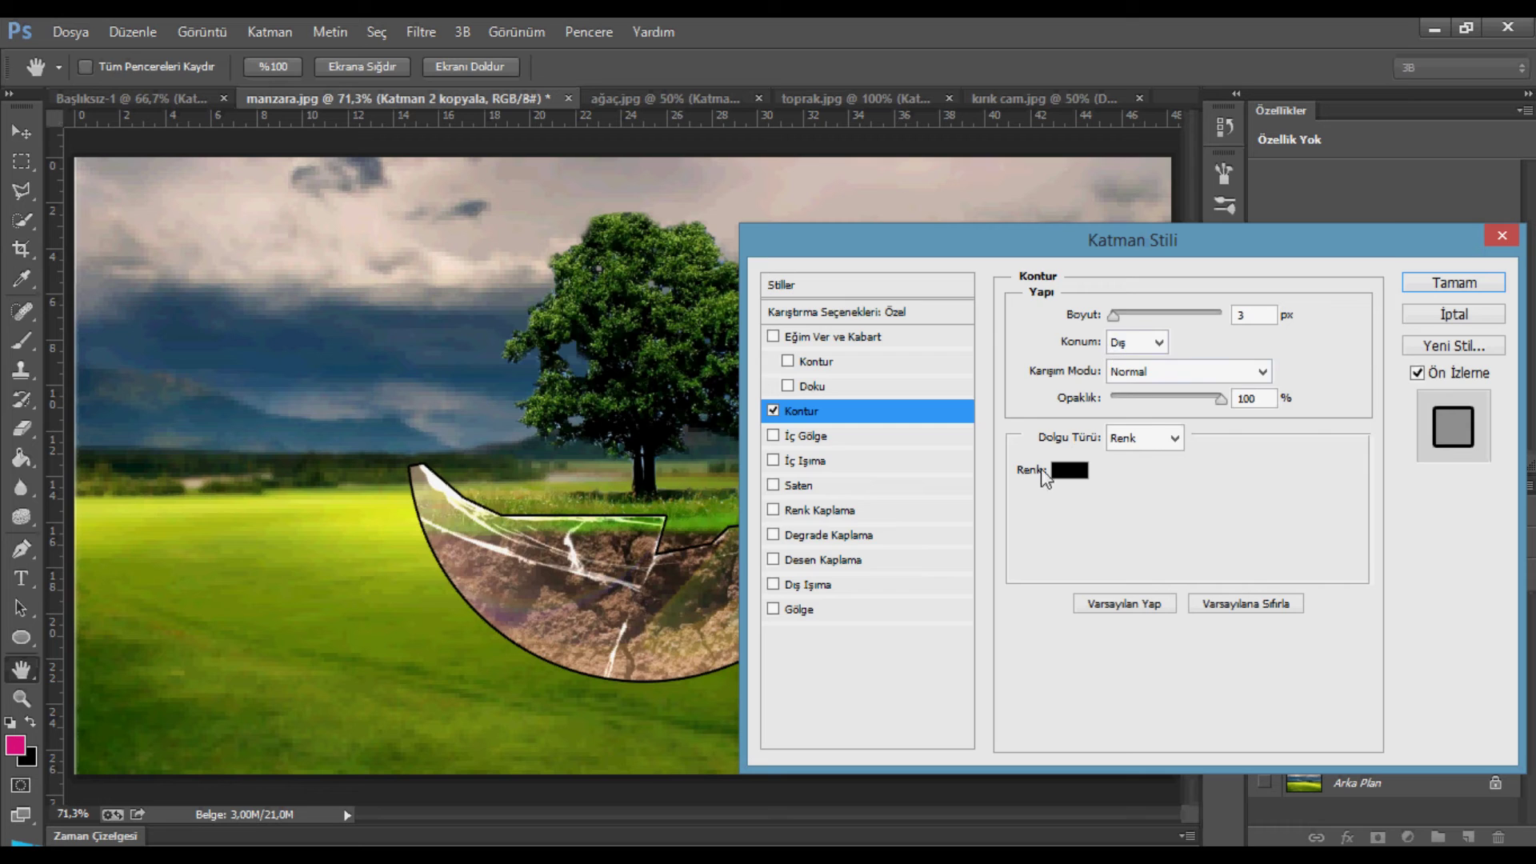
left_click(1068, 471)
left_click_drag(822, 358, 769, 231)
left_click(1252, 217)
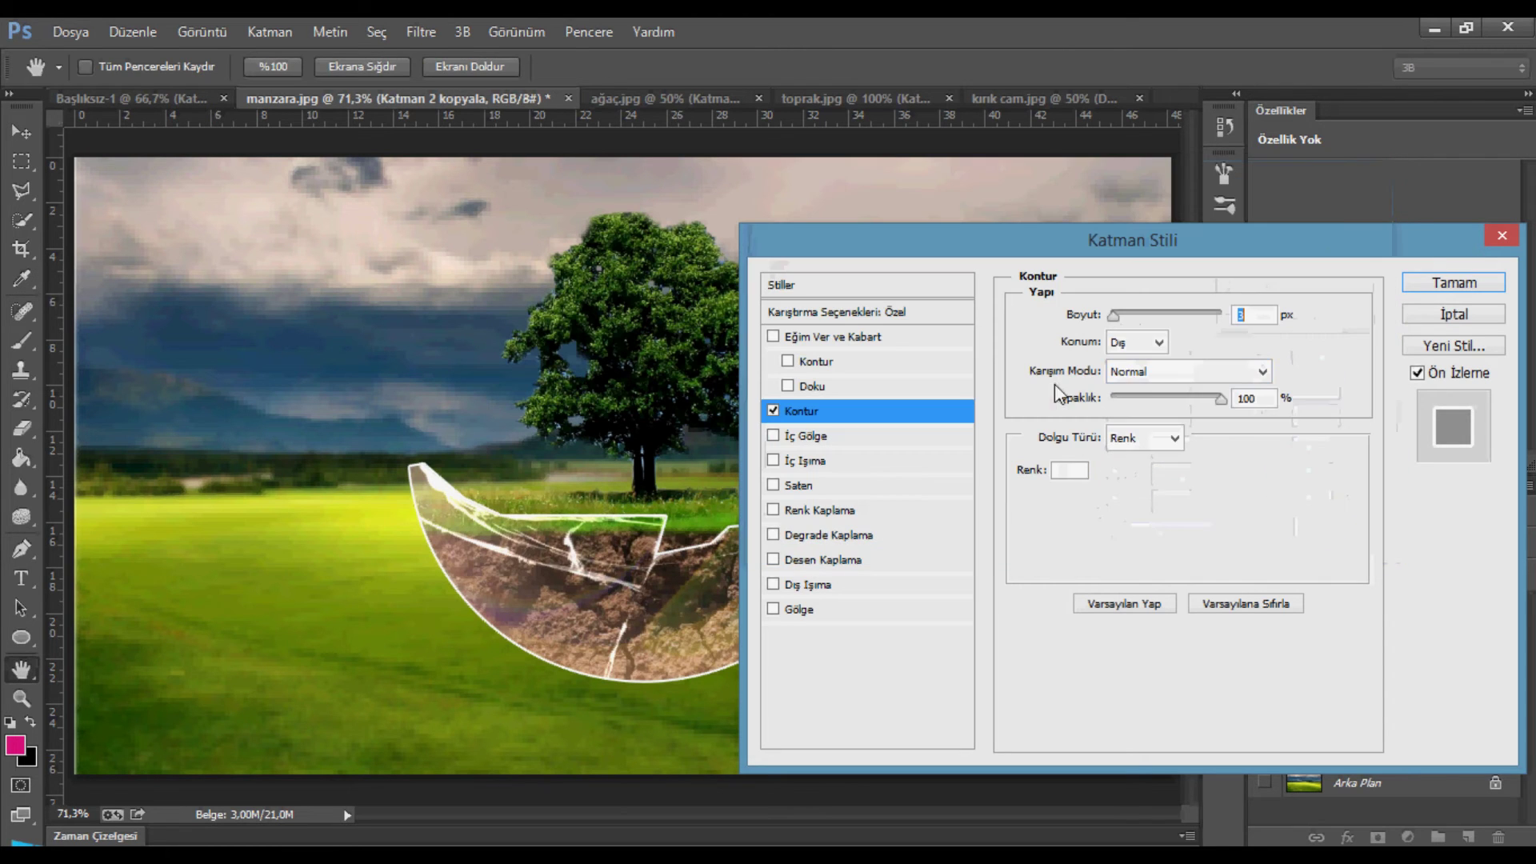
- Set the white stroke's opacity to 43% and its position to İç
left_click_drag(1220, 397, 1157, 397)
left_click(1158, 342)
left_click(1153, 376)
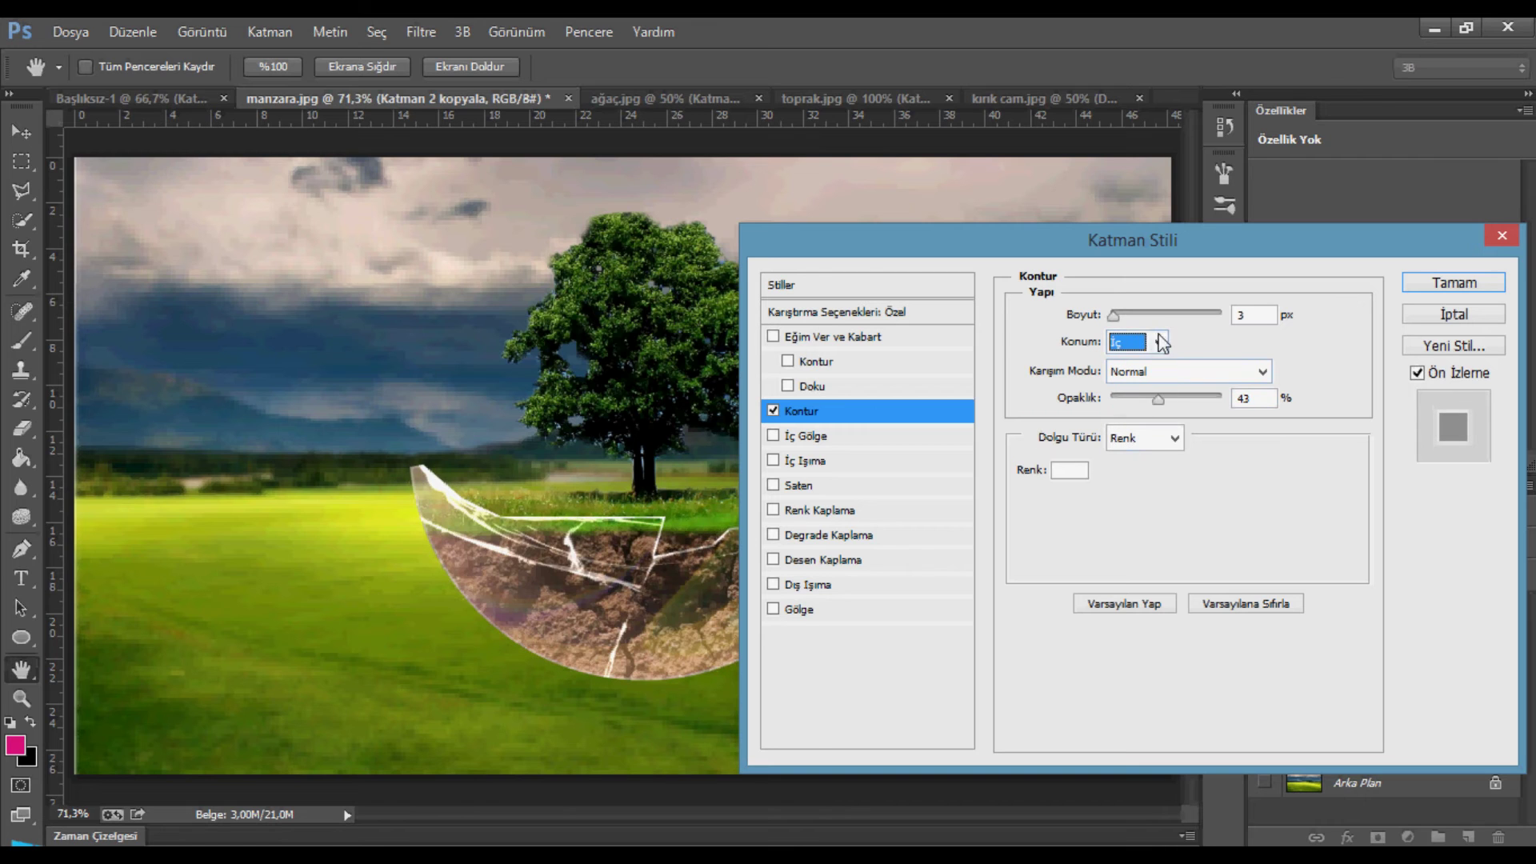
- Add a white İç Işıma and a white Dış Işıma effect to the Katman 2 kopyala layer style
left_click(784, 461)
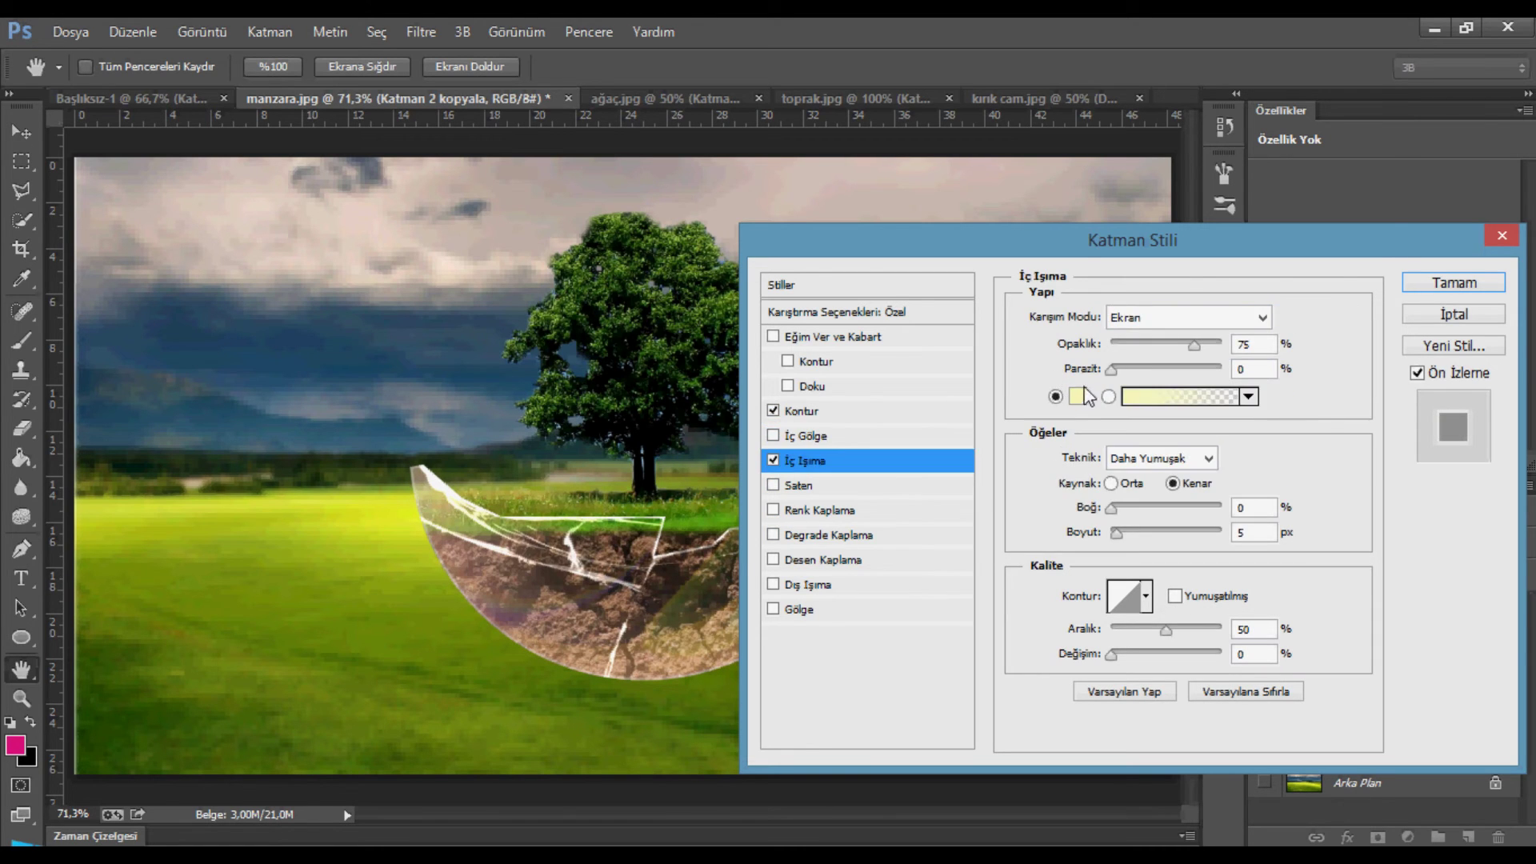
left_click(1077, 396)
left_click(770, 209)
left_click(1263, 215)
left_click(792, 589)
left_click(1078, 396)
left_click(769, 229)
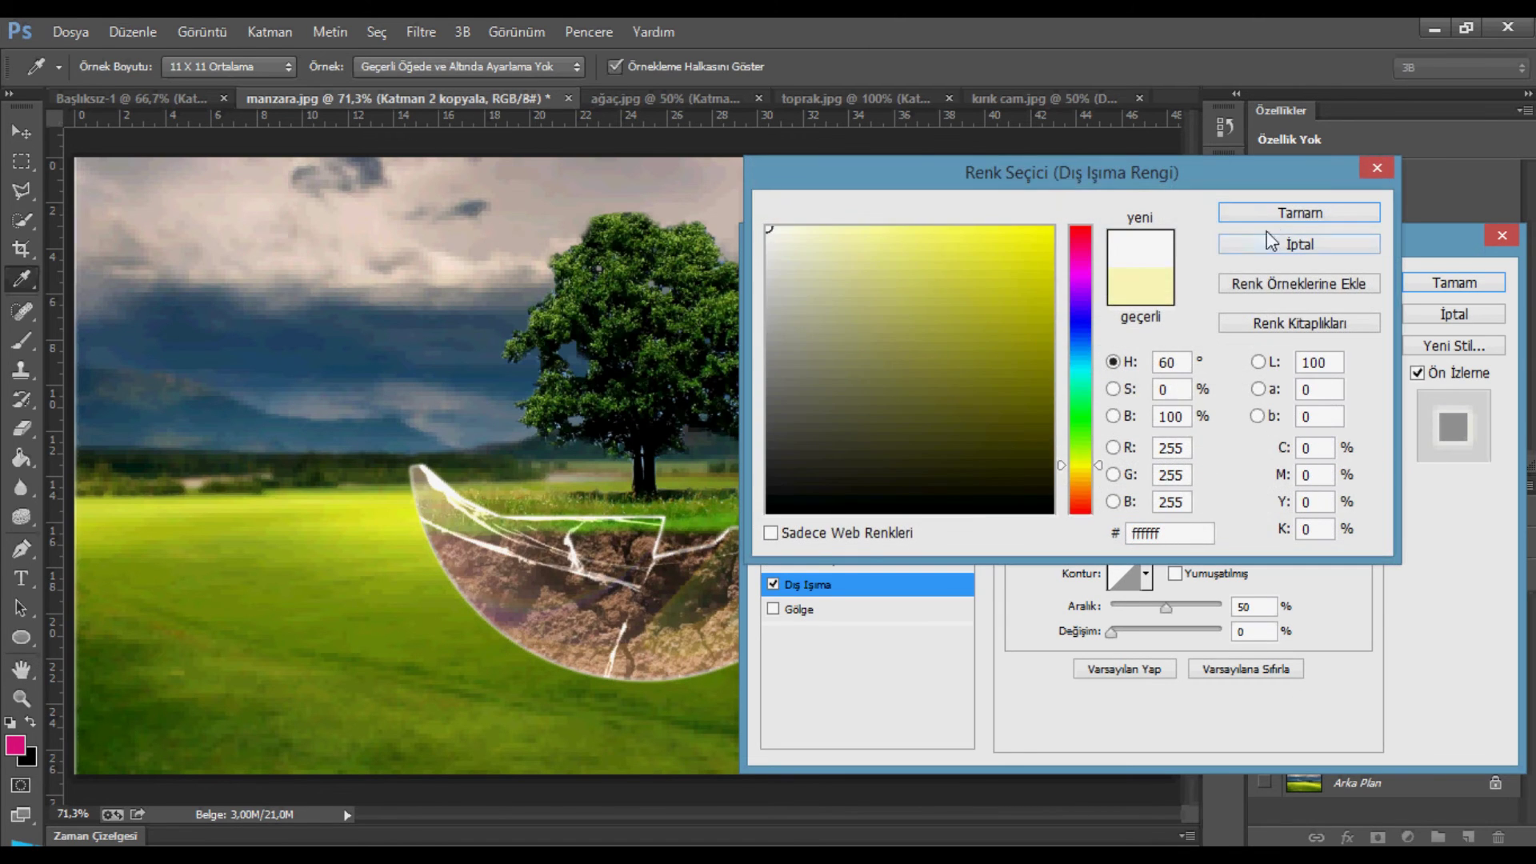
left_click(1272, 212)
- Set the Dış Işıma blend mode to Sert Işık and its opacity to 100%, and apply the layer style
left_click(1156, 320)
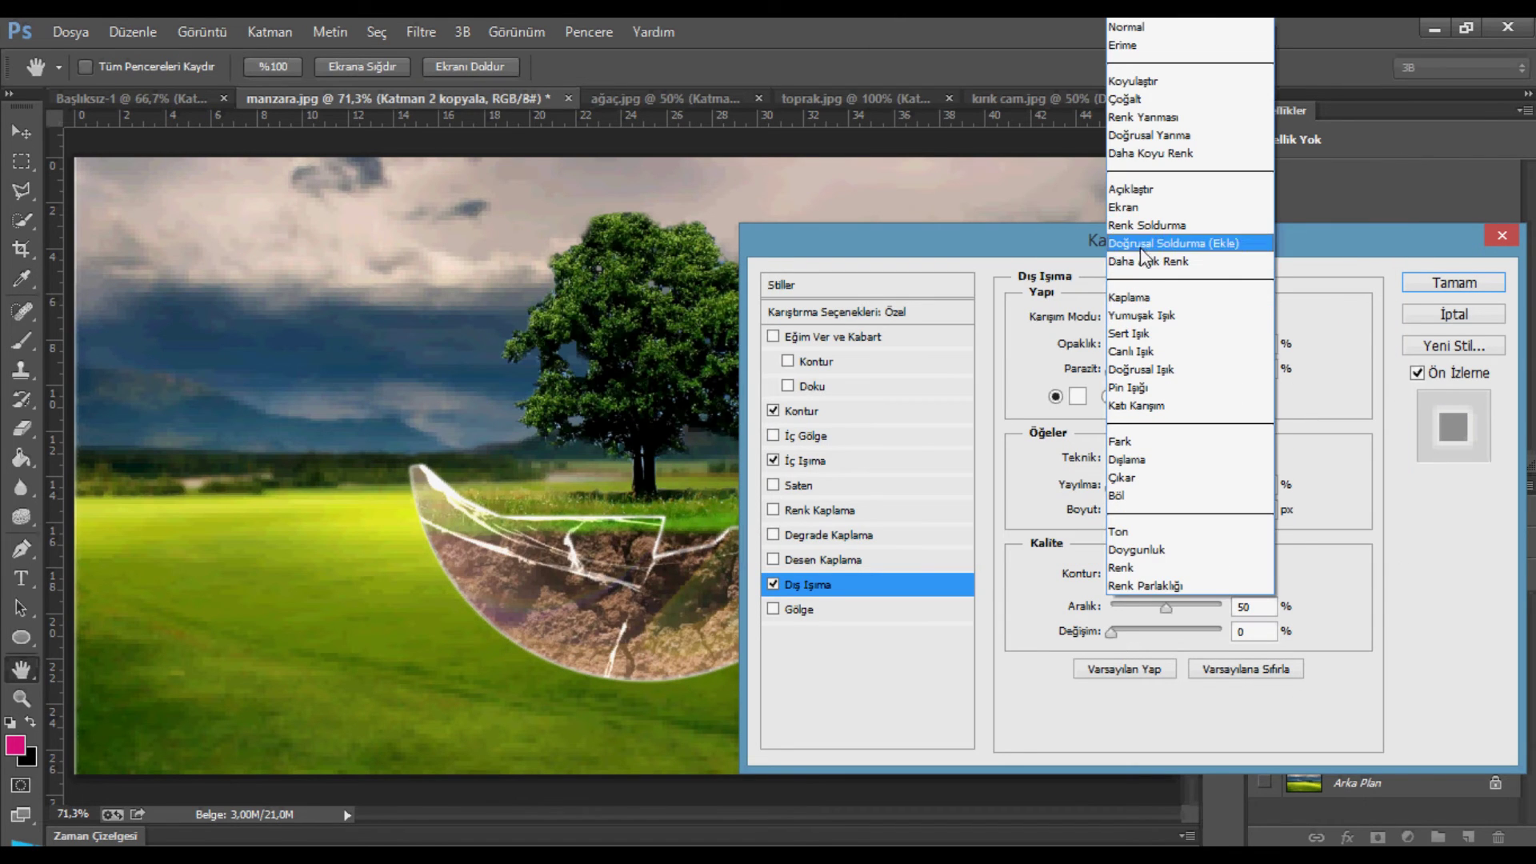
left_click(1164, 334)
left_click(1112, 370)
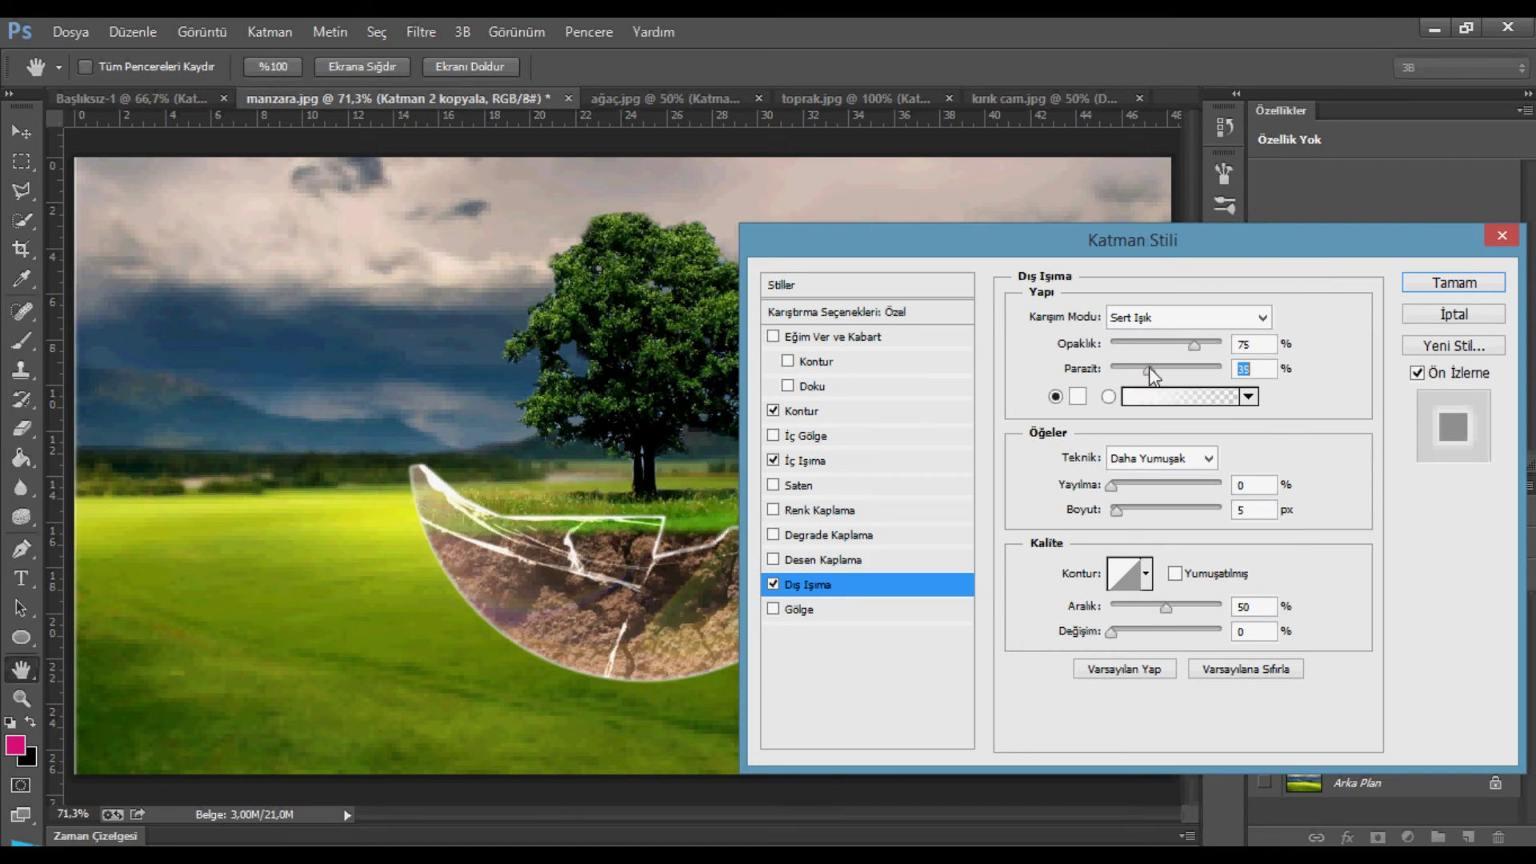
left_click_drag(1194, 345, 1223, 346)
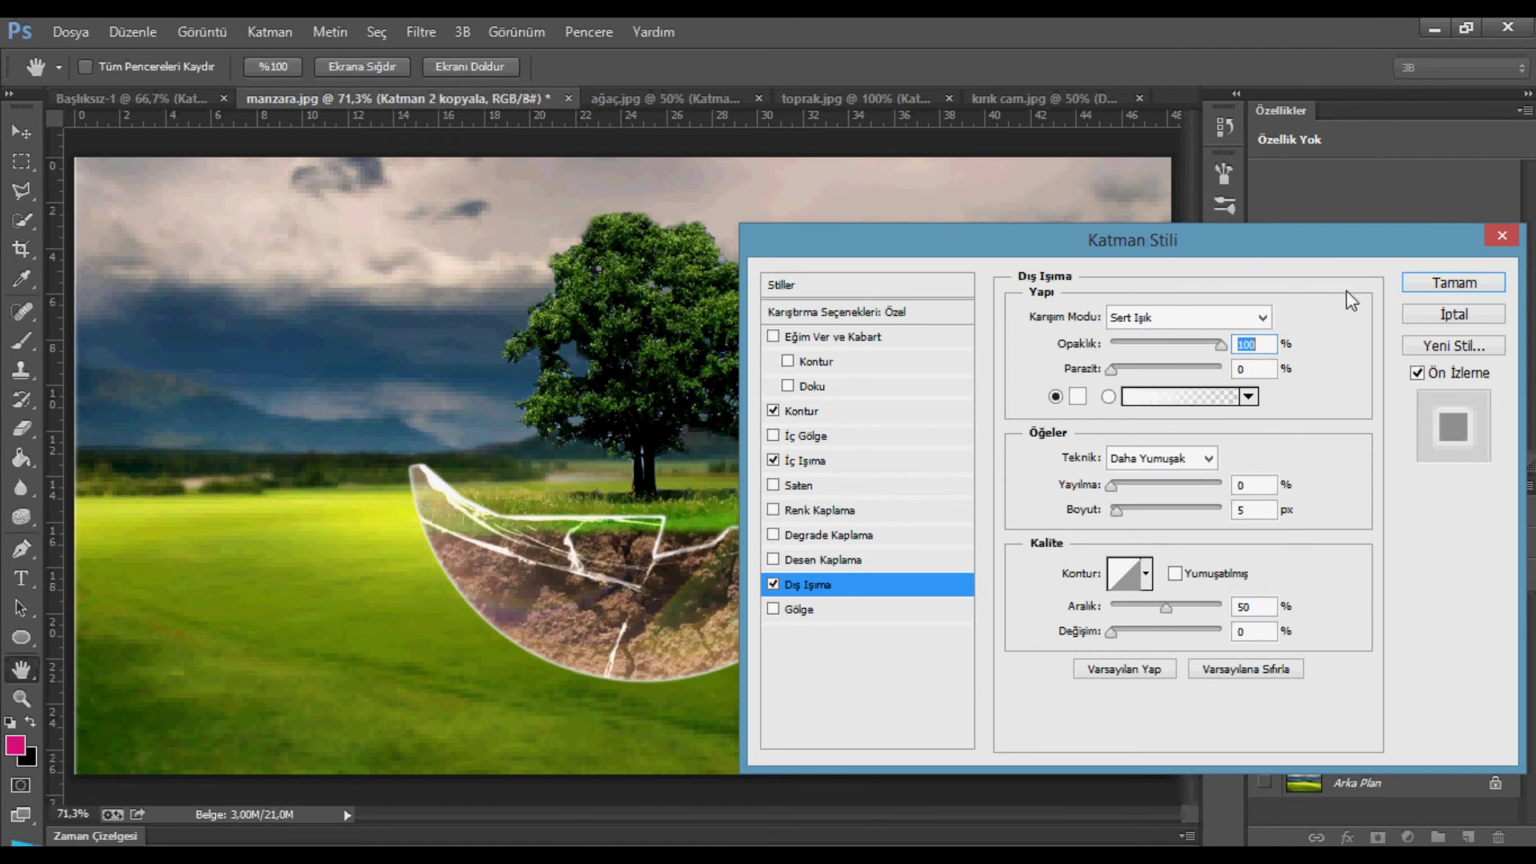
left_click(1423, 281)
- Convert Katman 2 kopyala to a smart object and rasterize it so the Eraser can work on it
right_click(1366, 630)
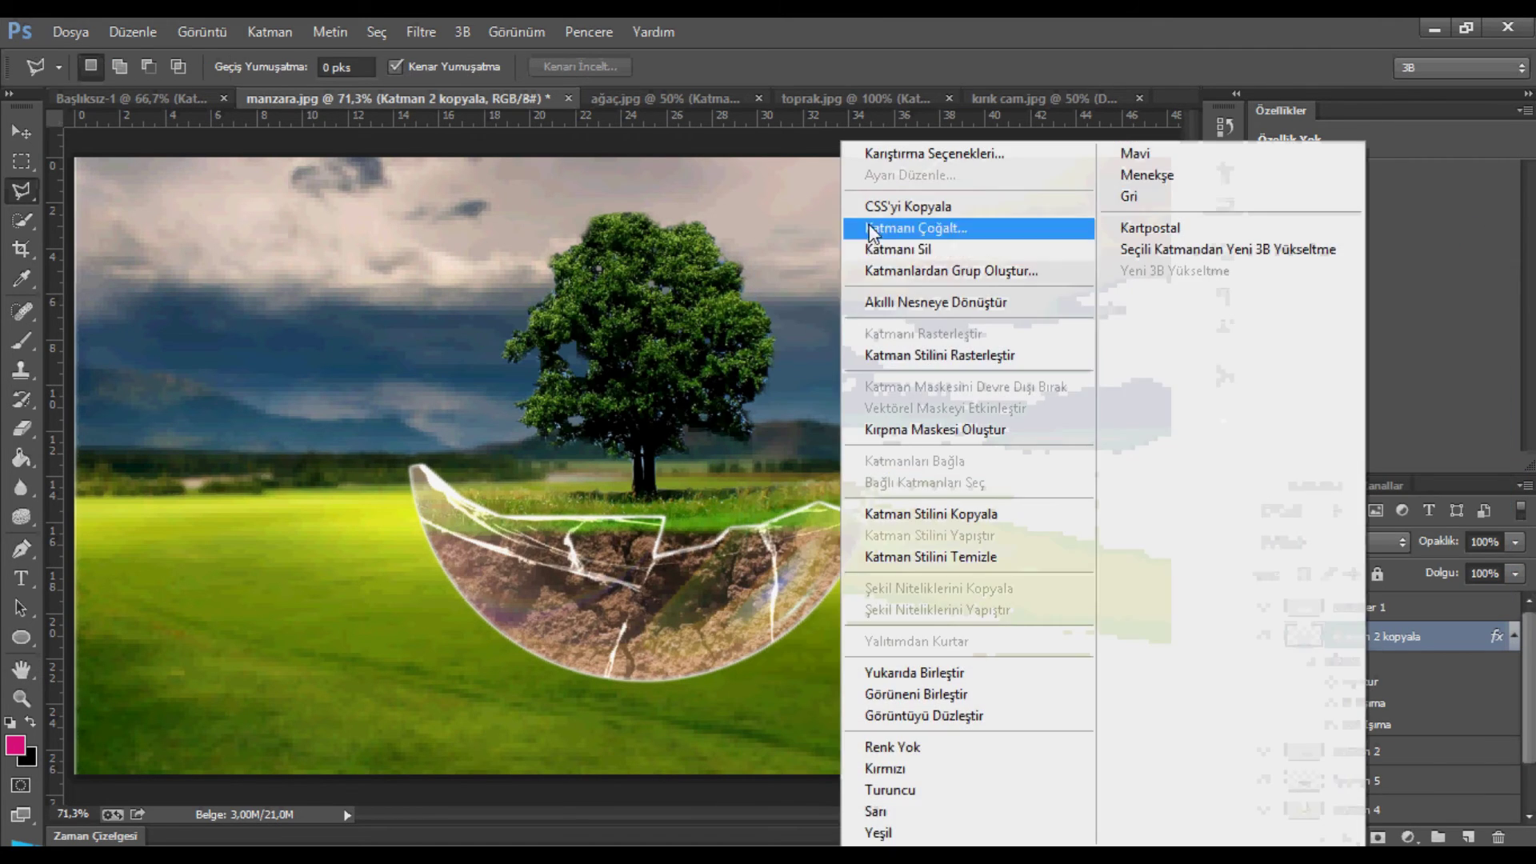
left_click(919, 302)
left_click(22, 427)
left_click(365, 376)
key("Return")
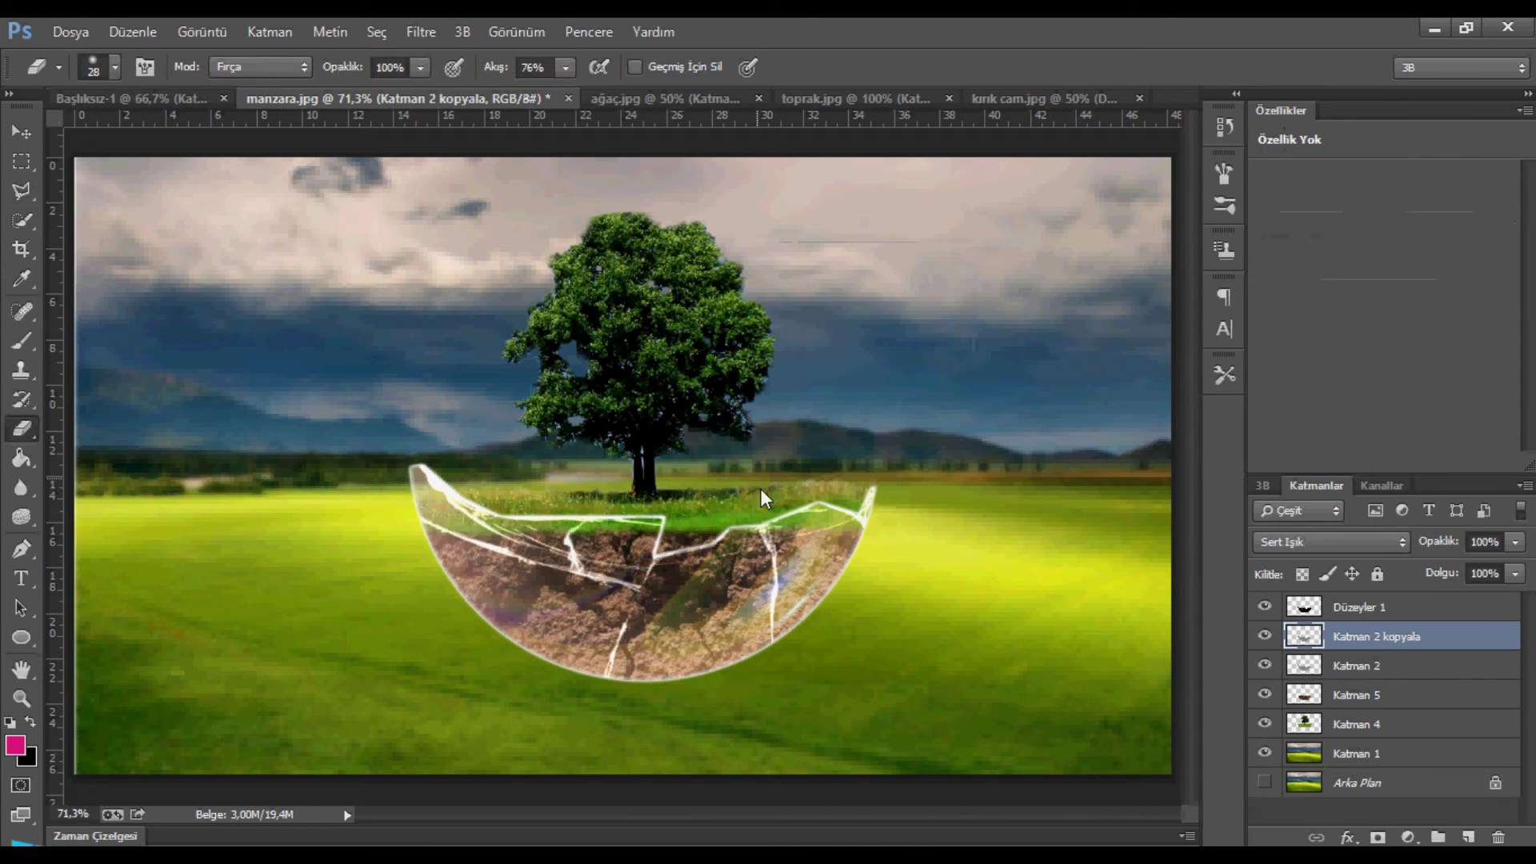
- Soften the bright outlines on the bubble's right half with the Eraser at size 84 and 35% flow
right_click(806, 523)
left_click(980, 453)
left_click(565, 68)
left_click_drag(566, 67, 535, 92)
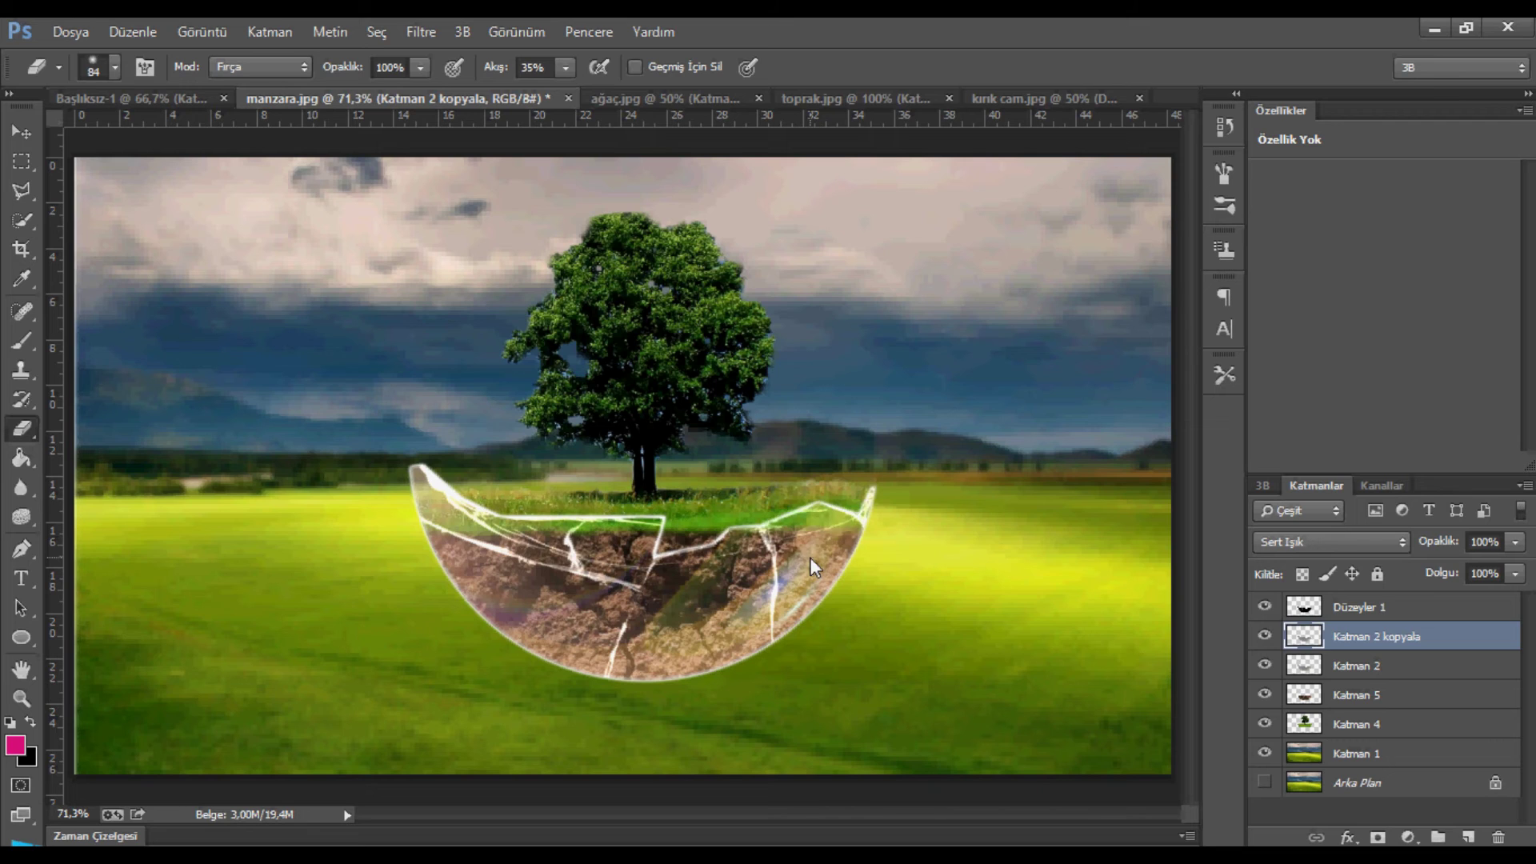
mouse_move(824, 531)
left_mouse_down()
mouse_move(765, 626)
mouse_move(635, 652)
mouse_move(502, 598)
mouse_move(454, 506)
mouse_move(621, 557)
mouse_move(760, 531)
mouse_move(637, 574)
mouse_move(590, 520)
mouse_move(694, 663)
left_mouse_up()
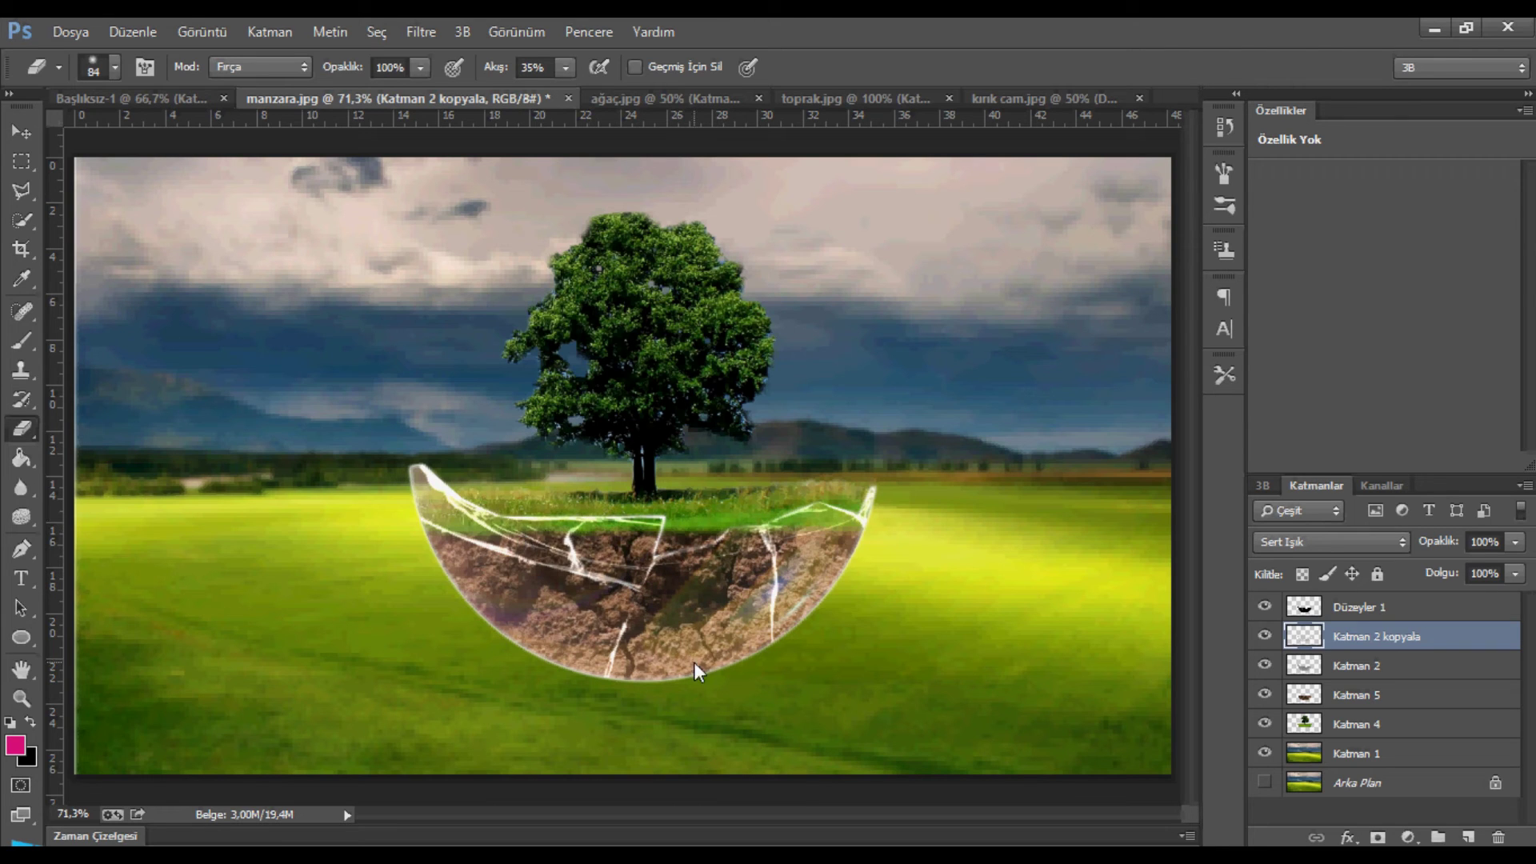
- Toggle the visibility of Katman 2 kopyala to compare its effect on the bubble, and select Katman 4
left_click(1262, 632)
left_click(1262, 632)
left_click(1262, 632)
left_click(1262, 632)
left_click(1267, 635)
left_click(1267, 635)
left_click(1339, 721)
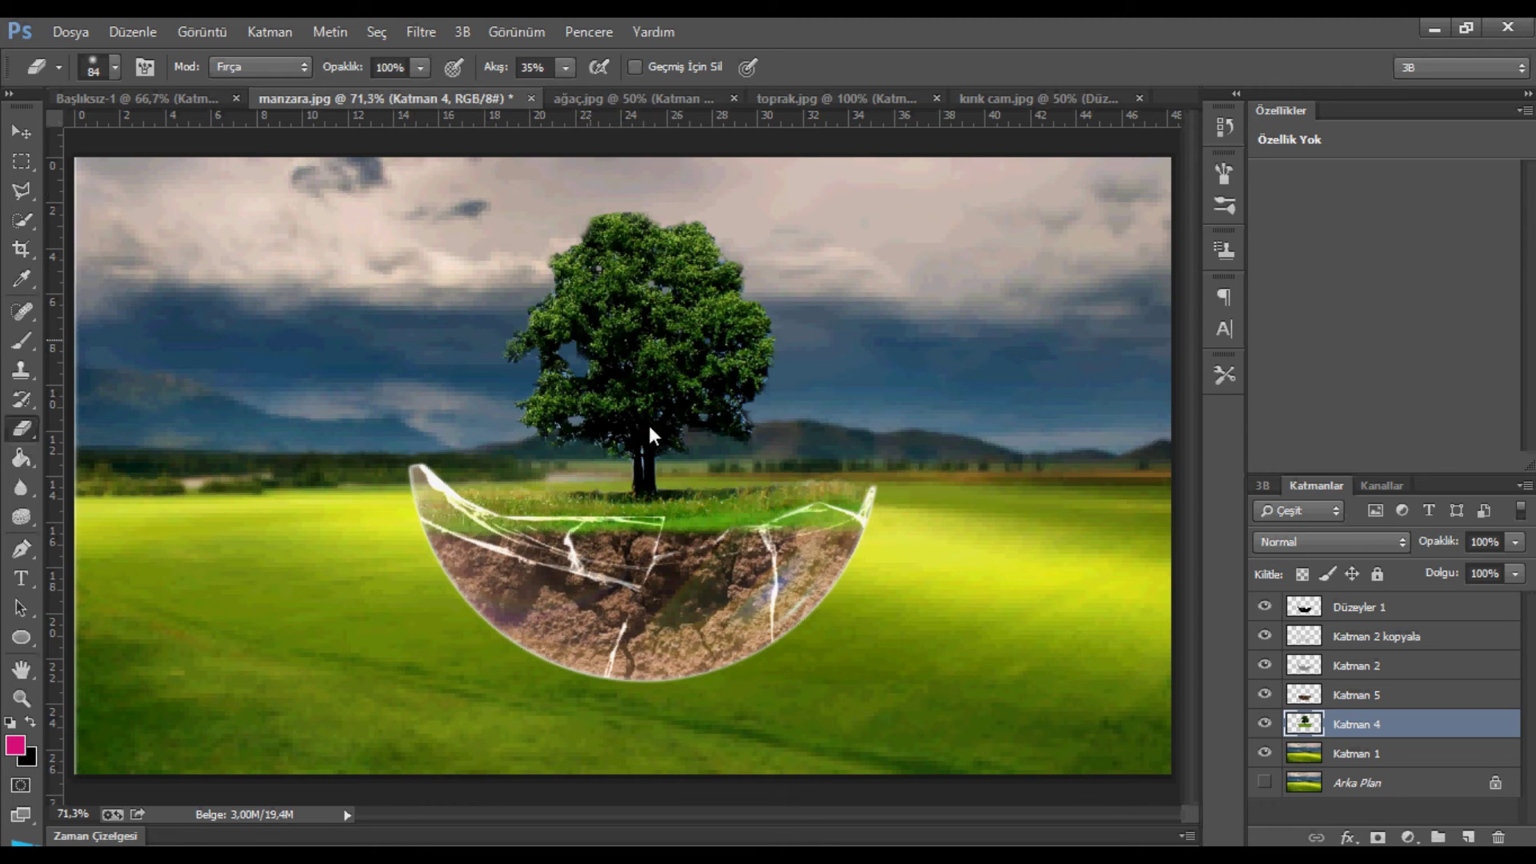
left_click(80, 33)
left_click(72, 51)
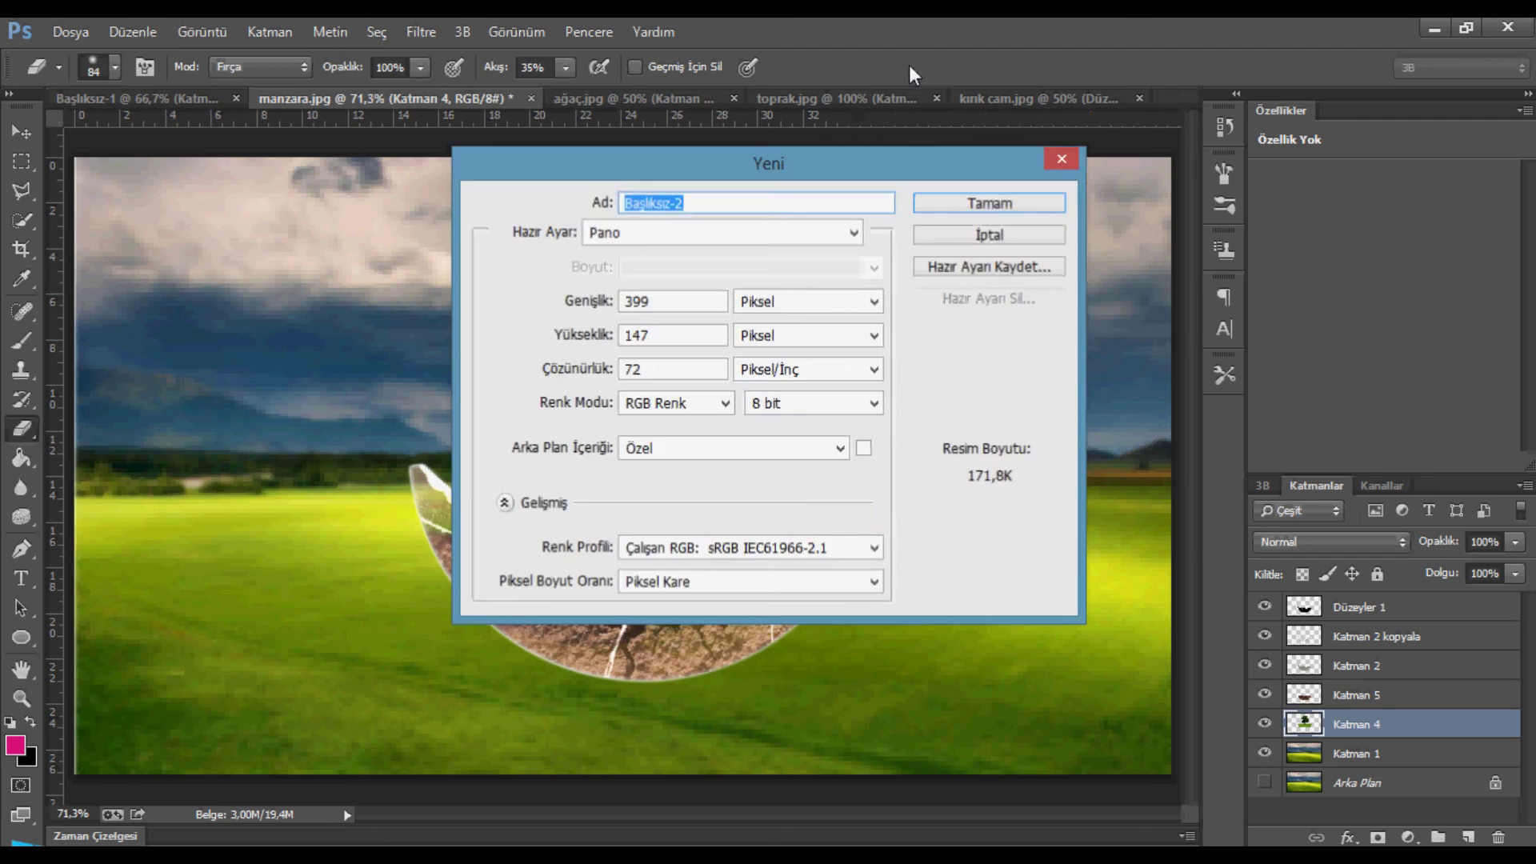
key("Escape")
- Open the bird silhouette image küş.jpg
left_click(71, 32)
left_click(72, 72)
left_click(676, 166)
double_click(676, 167)
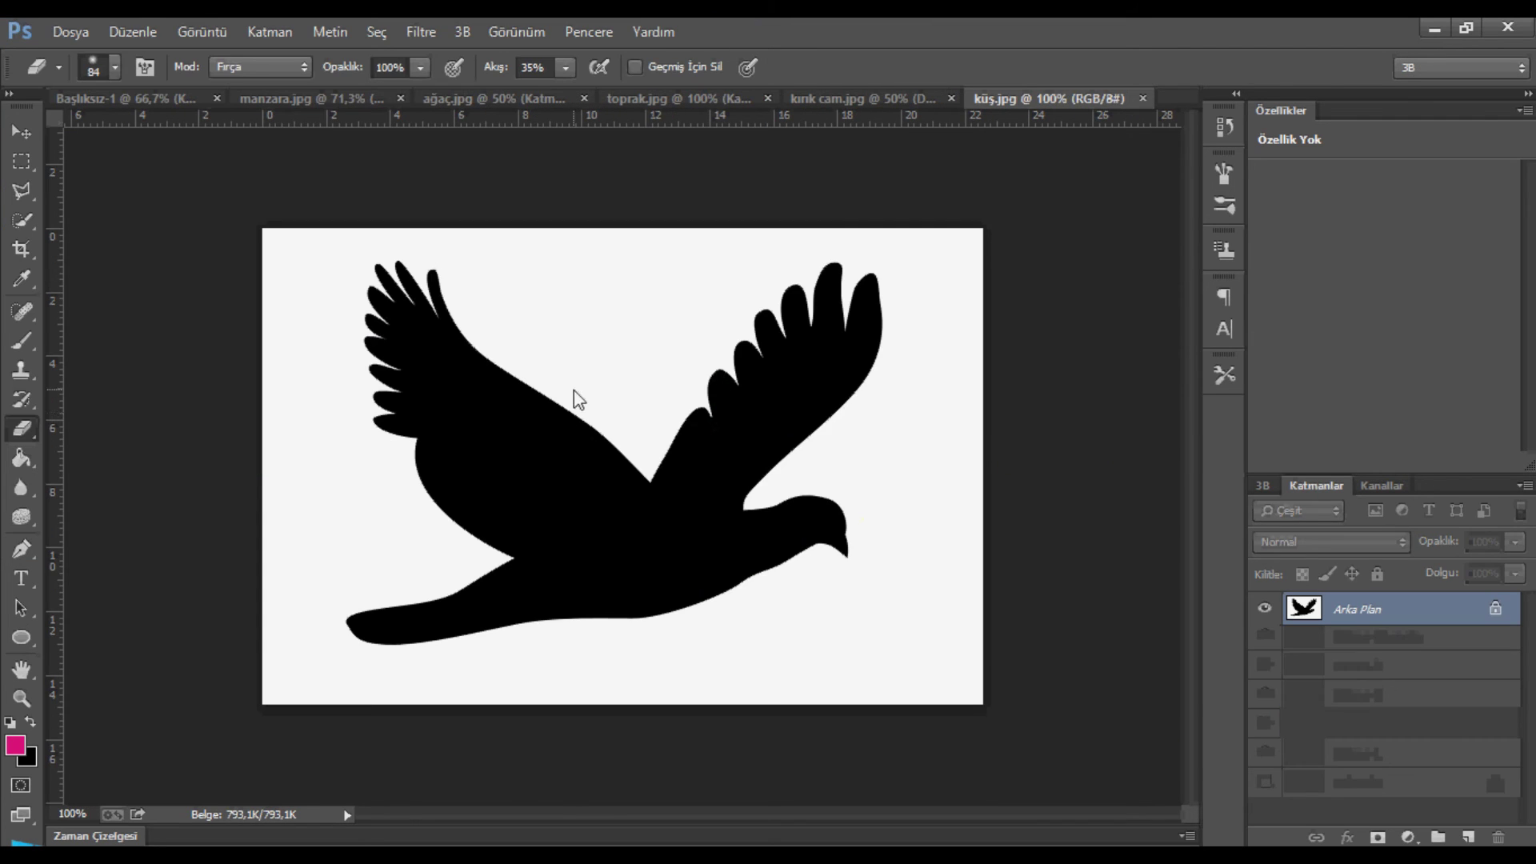
- Unlock the küş.jpg background, remove the white area around the bird and move the bird into manzara.jpg
key("w")
left_click(645, 360)
mouse_move(304, 277)
left_mouse_down()
mouse_move(291, 432)
mouse_move(747, 661)
mouse_move(1052, 610)
left_mouse_up()
left_click(1494, 613)
key("Delete")
key("ctrl+shift+i")
key("v")
left_click_drag(549, 410, 454, 365)
- Scale the bird down to a small silhouette in the sky left of the treetop and move its layer to the top of the stack
key("ctrl+t")
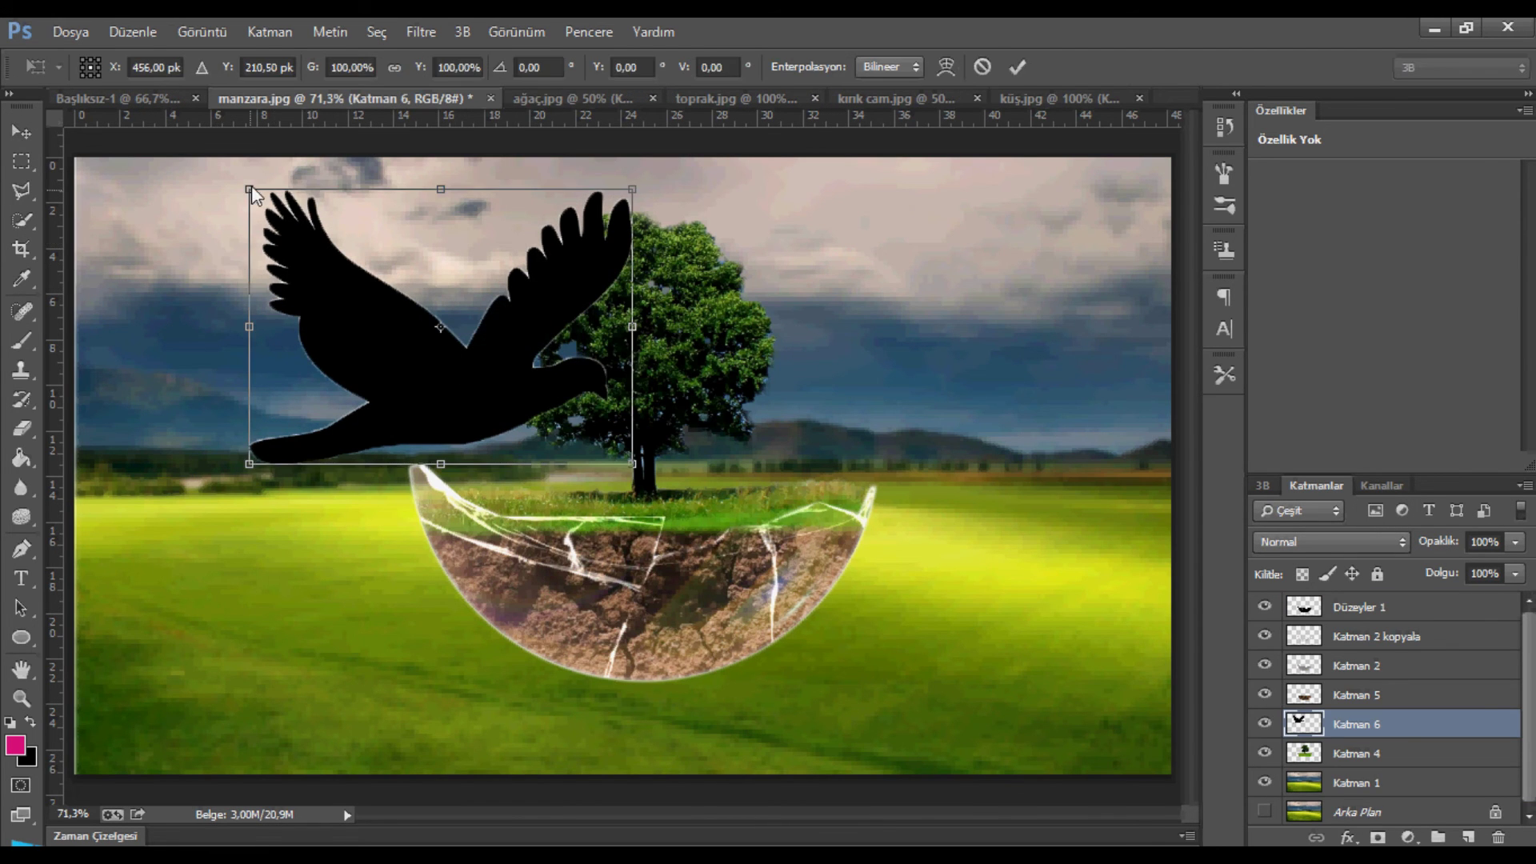
left_click_drag(251, 186, 533, 229)
left_click(1017, 66)
left_click_drag(1365, 723, 1356, 599)
- Duplicate the bird twice and arrange the copies into a flock of three left of the treetop
key("ctrl+j")
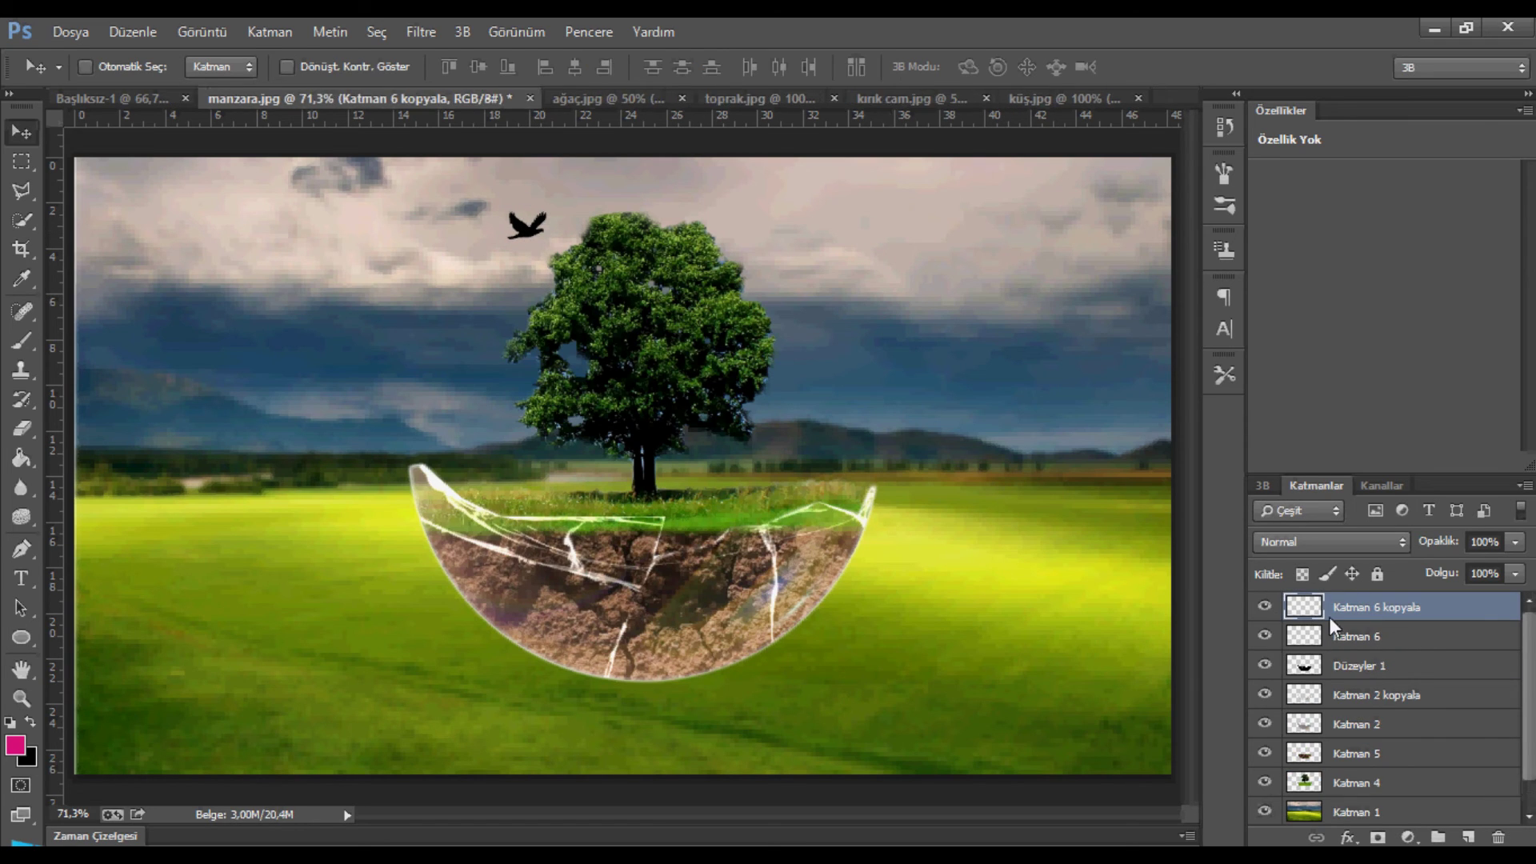
mouse_move(515, 236)
left_mouse_down()
mouse_move(499, 295)
mouse_move(469, 244)
mouse_move(480, 257)
mouse_move(491, 238)
left_mouse_up()
left_click(491, 238)
left_click_drag(1352, 628, 1367, 649)
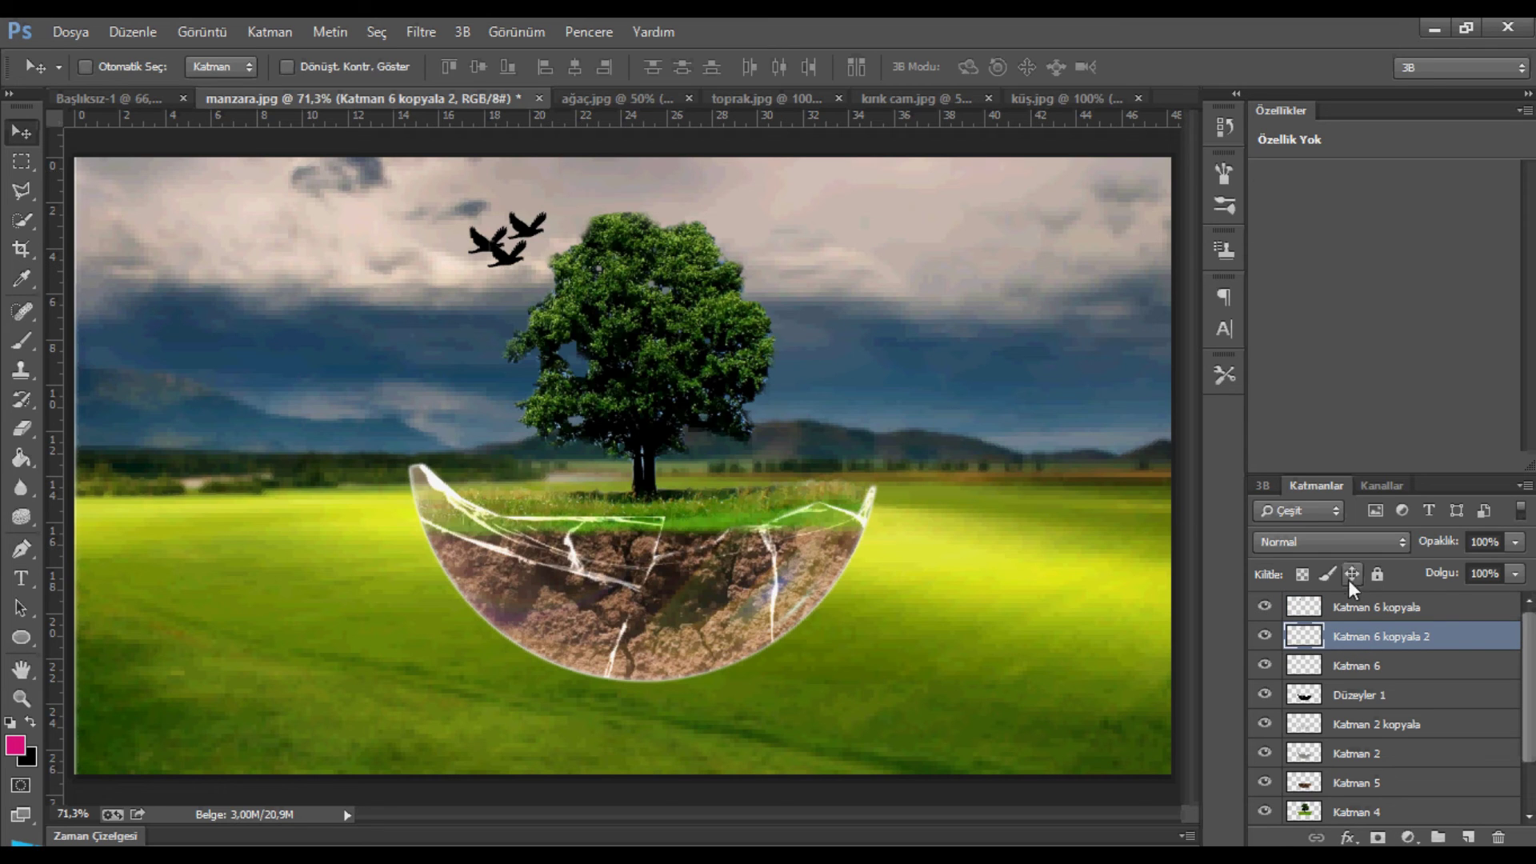
- Place another copy of the bird right of the treetop and flip it horizontally
key("ctrl+j")
left_click_drag(491, 260, 799, 235)
key("ctrl+t")
right_click(800, 235)
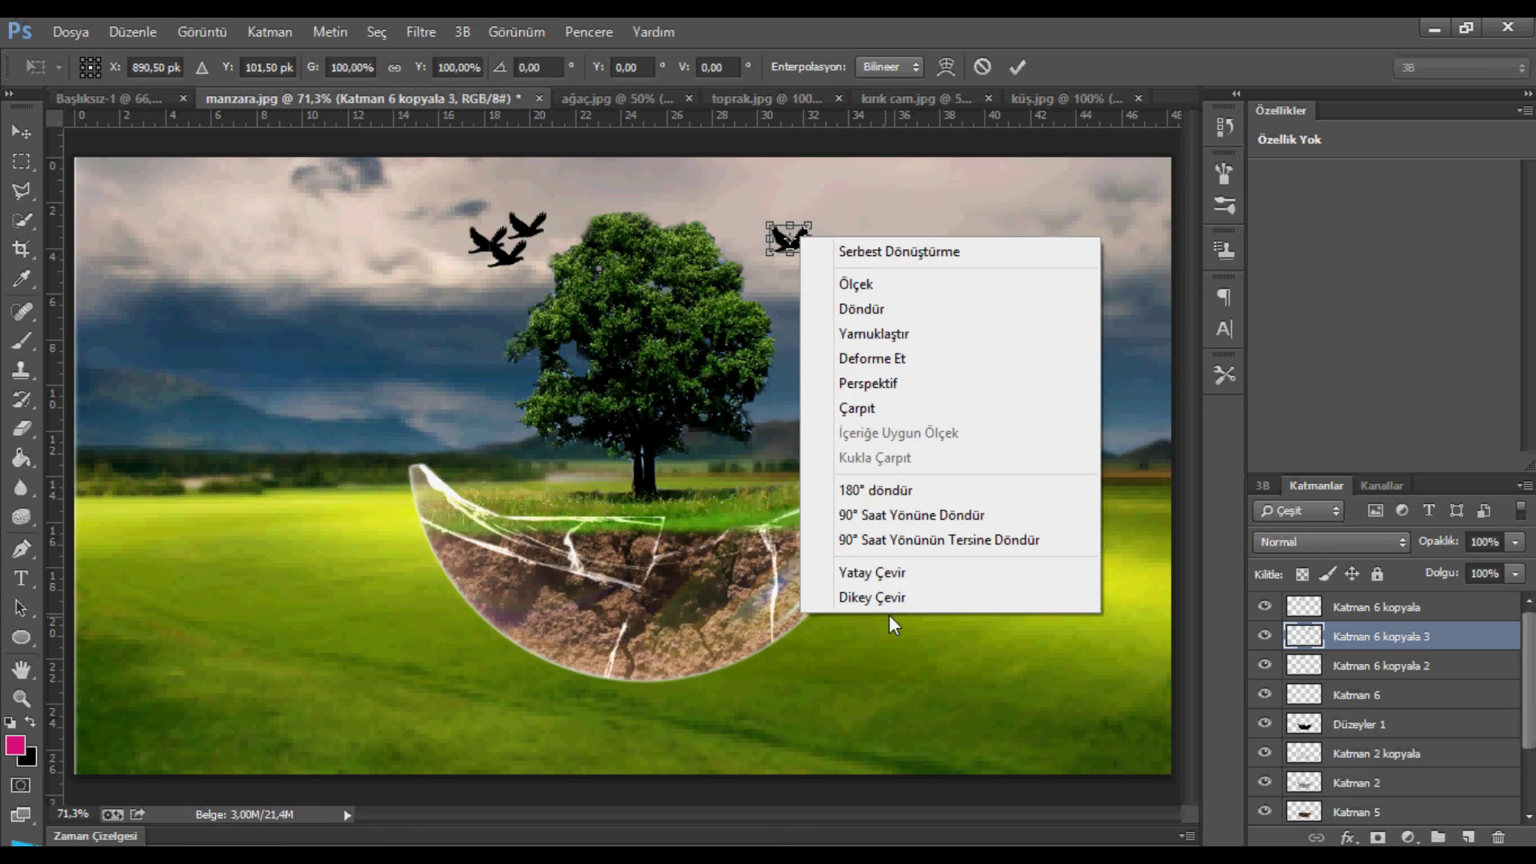
left_click(888, 568)
left_click(1013, 69)
- Duplicate the flipped bird twice and arrange the copies into a flock of three right of the tree
key("ctrl+j")
left_click_drag(791, 234, 792, 199)
key("ctrl+j")
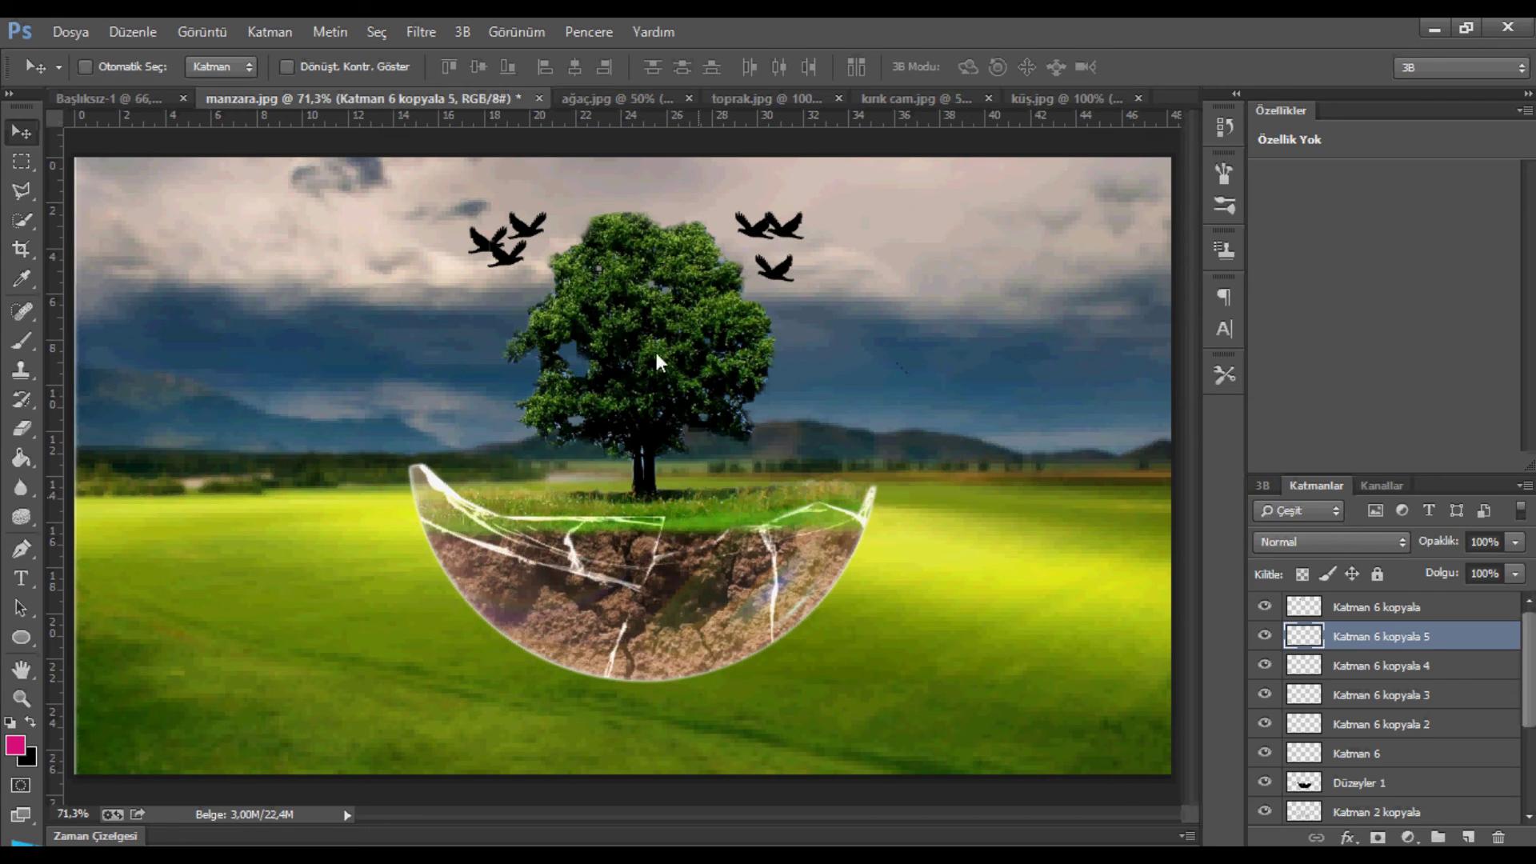
- Group all six bird layers and name the group kuş
left_click(1372, 600)
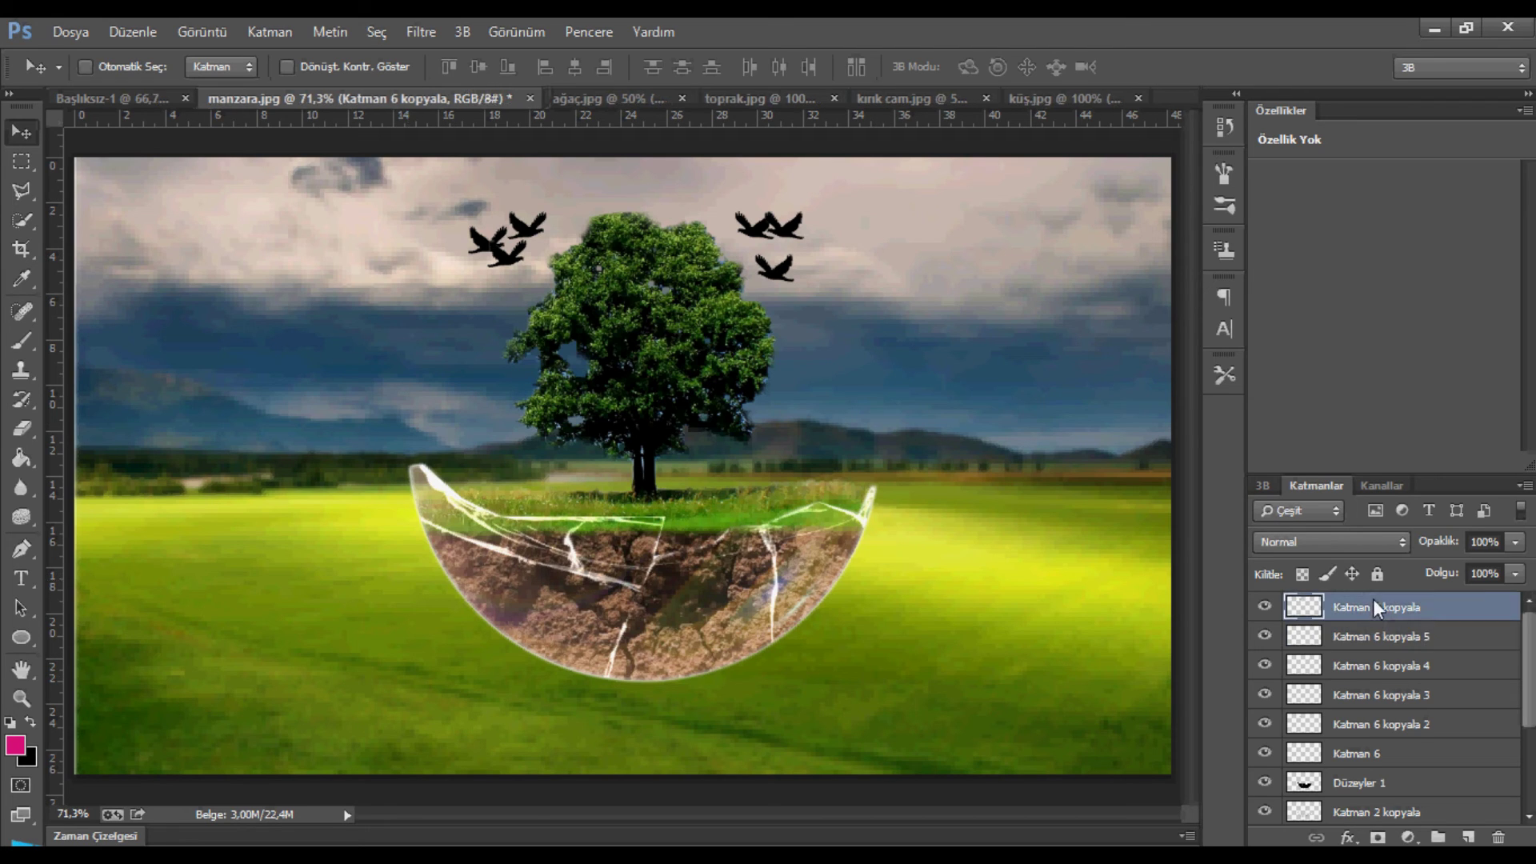
left_click(1379, 645, "shift")
left_click(1377, 665, "shift")
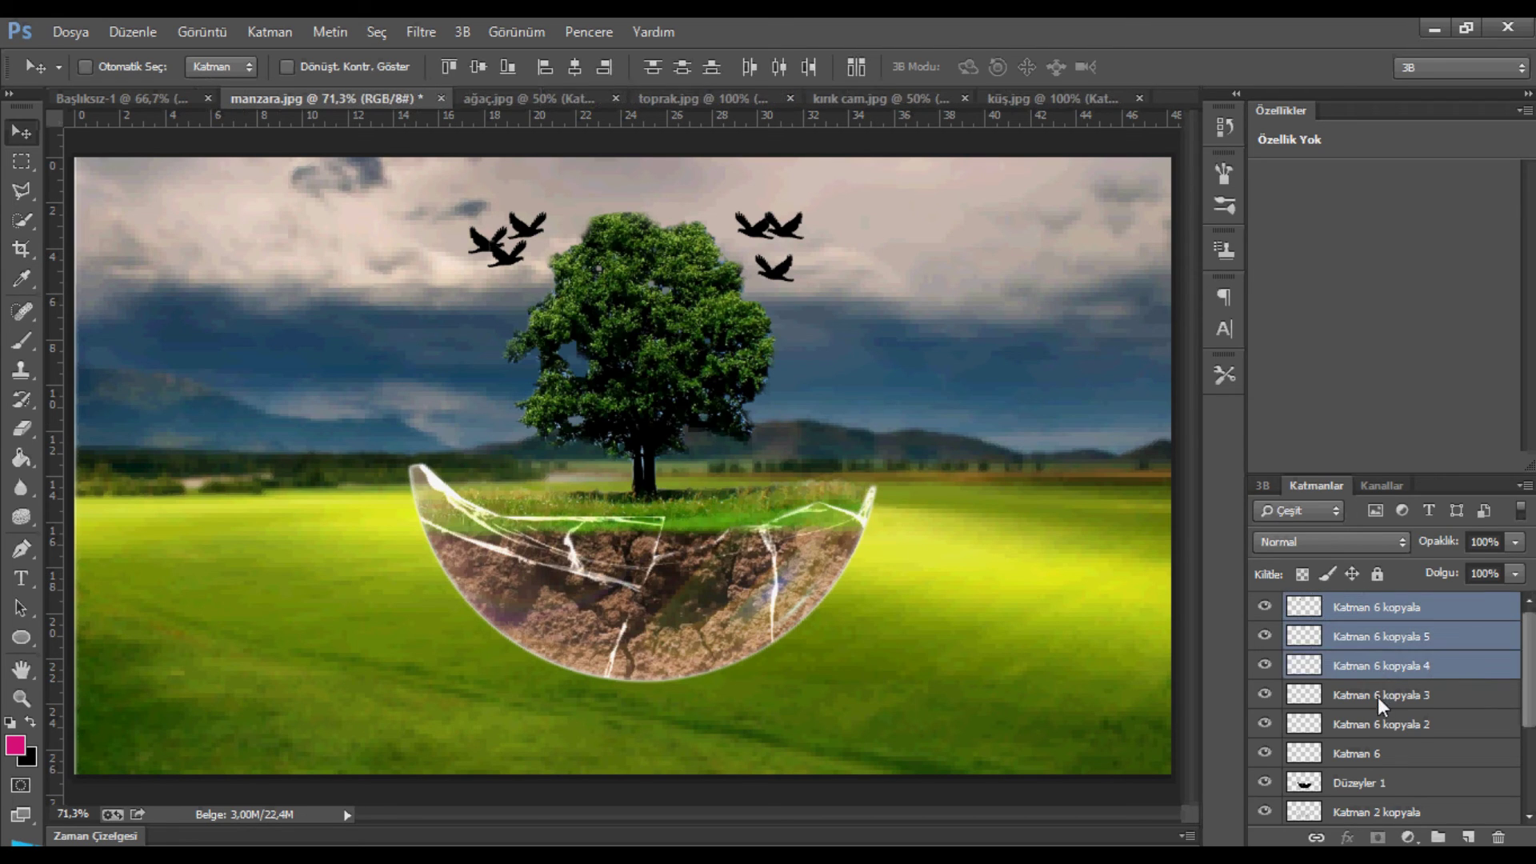
left_click(1378, 695, "shift")
left_click(1378, 724, "shift")
left_click(1377, 753, "shift")
left_click_drag(1383, 722, 1438, 836)
double_click(1341, 605)
type("kuş")
key("Return")
left_click(1366, 645)
left_click(1375, 659, "shift")
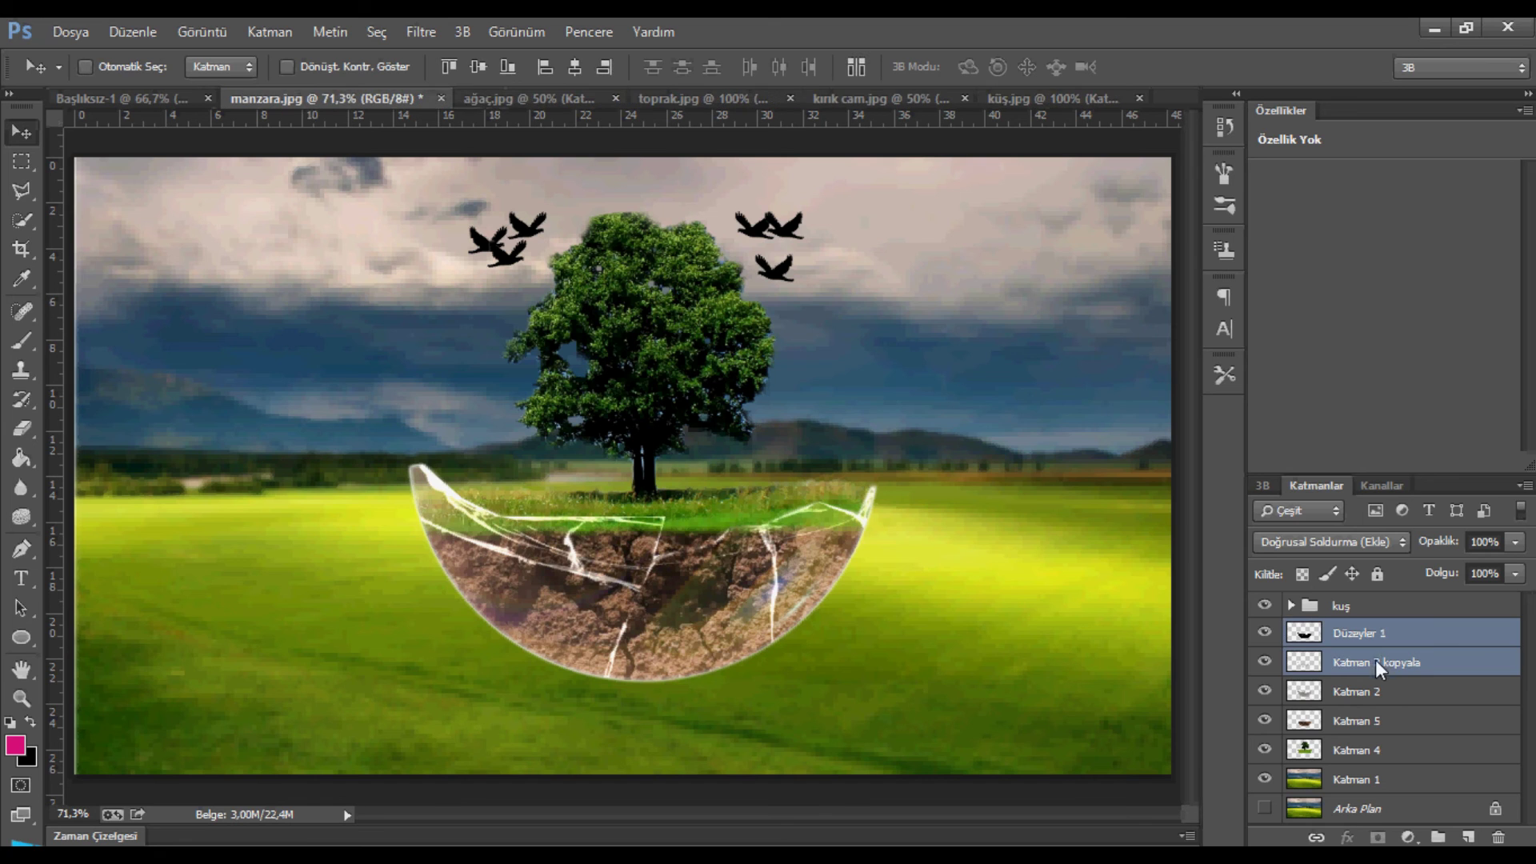
left_click(1383, 694, "shift")
left_click(1384, 720, "shift")
double_click(1393, 746)
key("Escape")
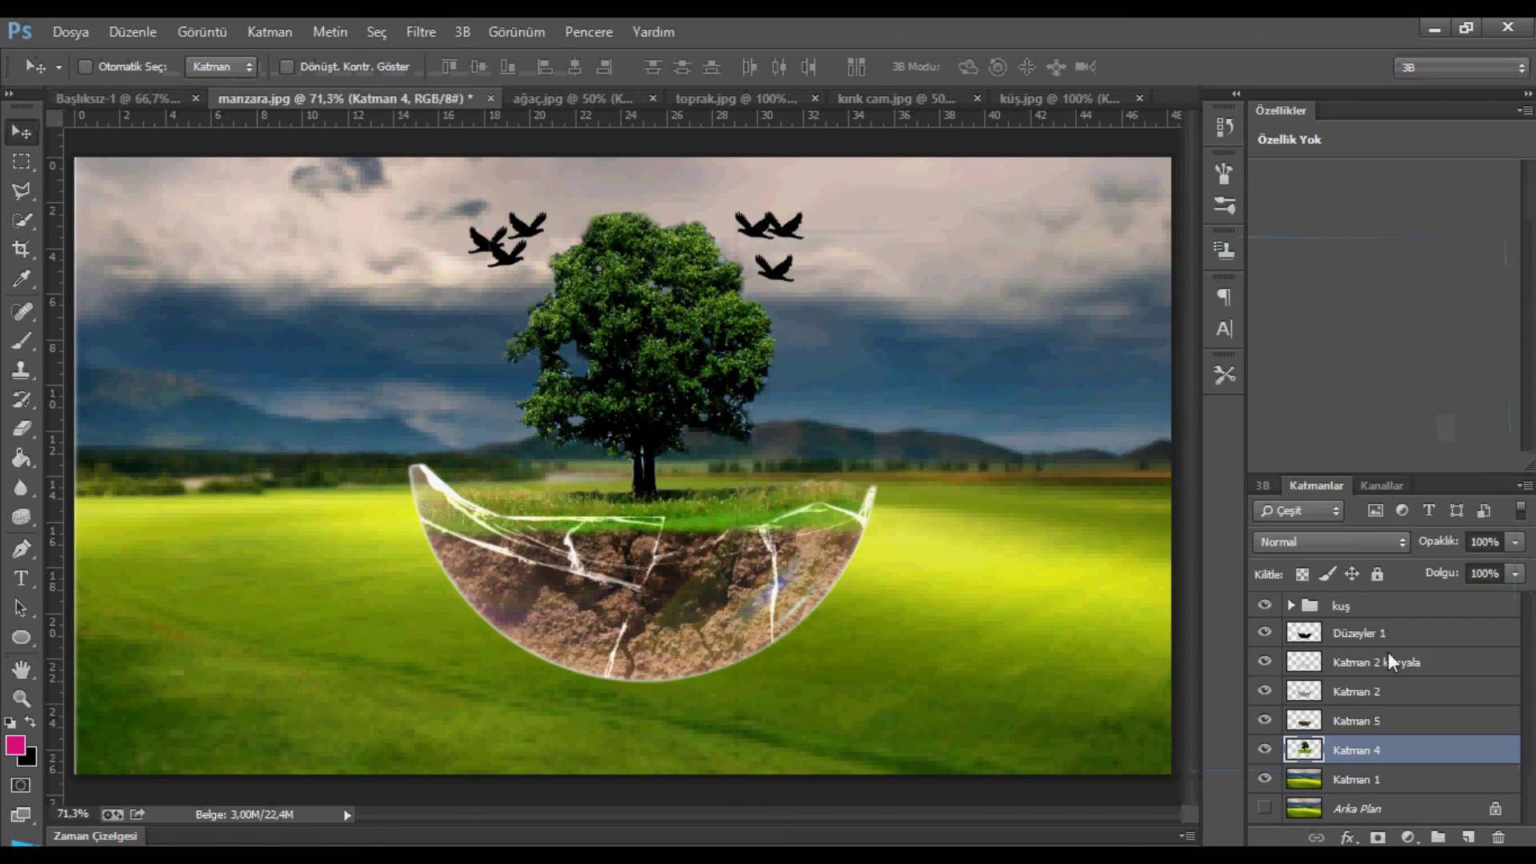
left_click(1400, 723, "shift")
left_click(1395, 692, "shift")
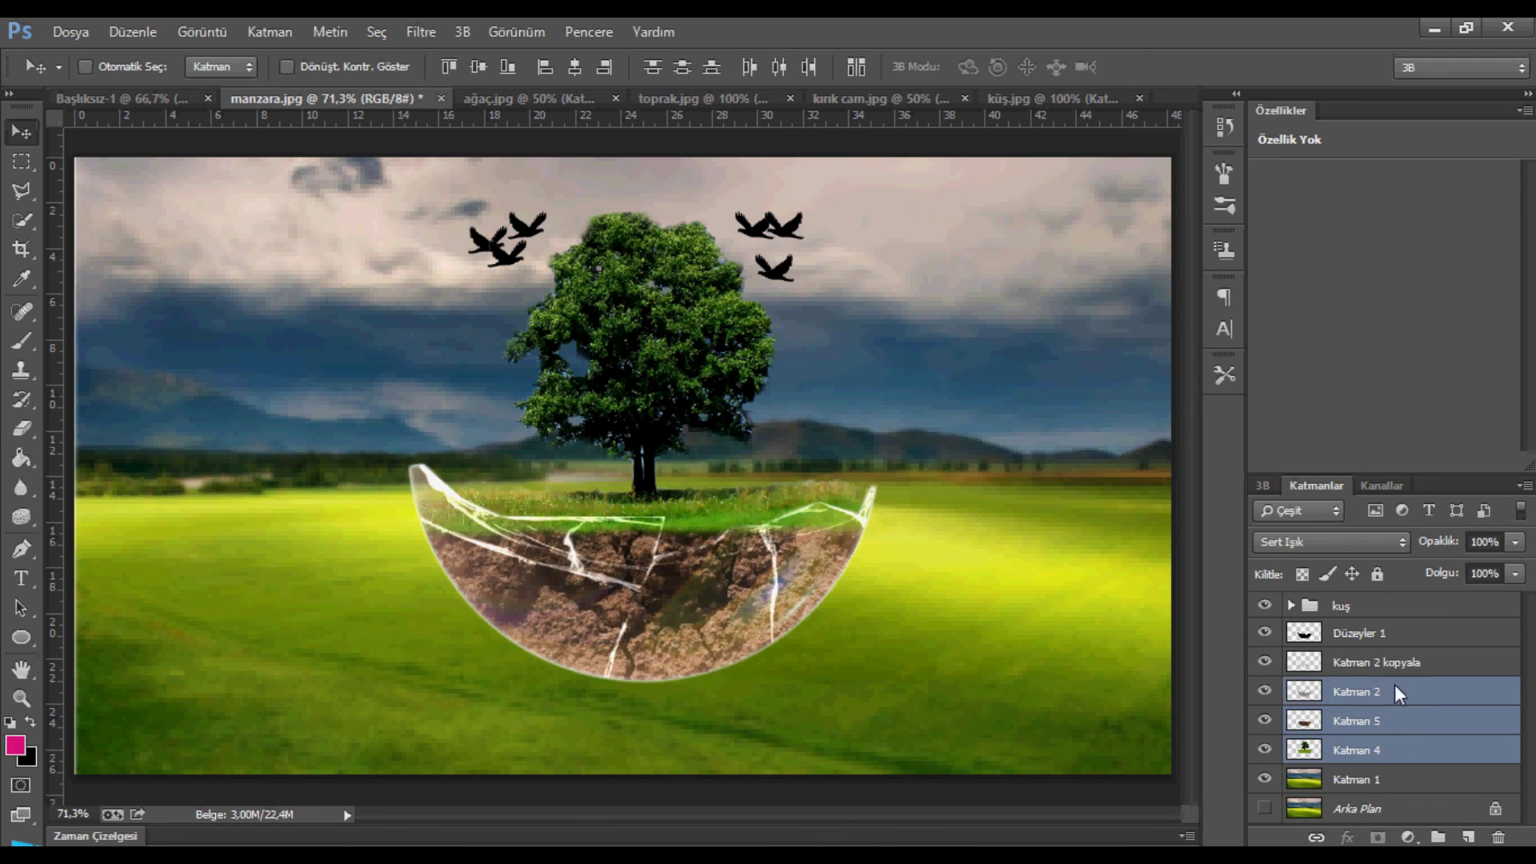
left_click(1392, 661, "shift")
left_click(1398, 629, "shift")
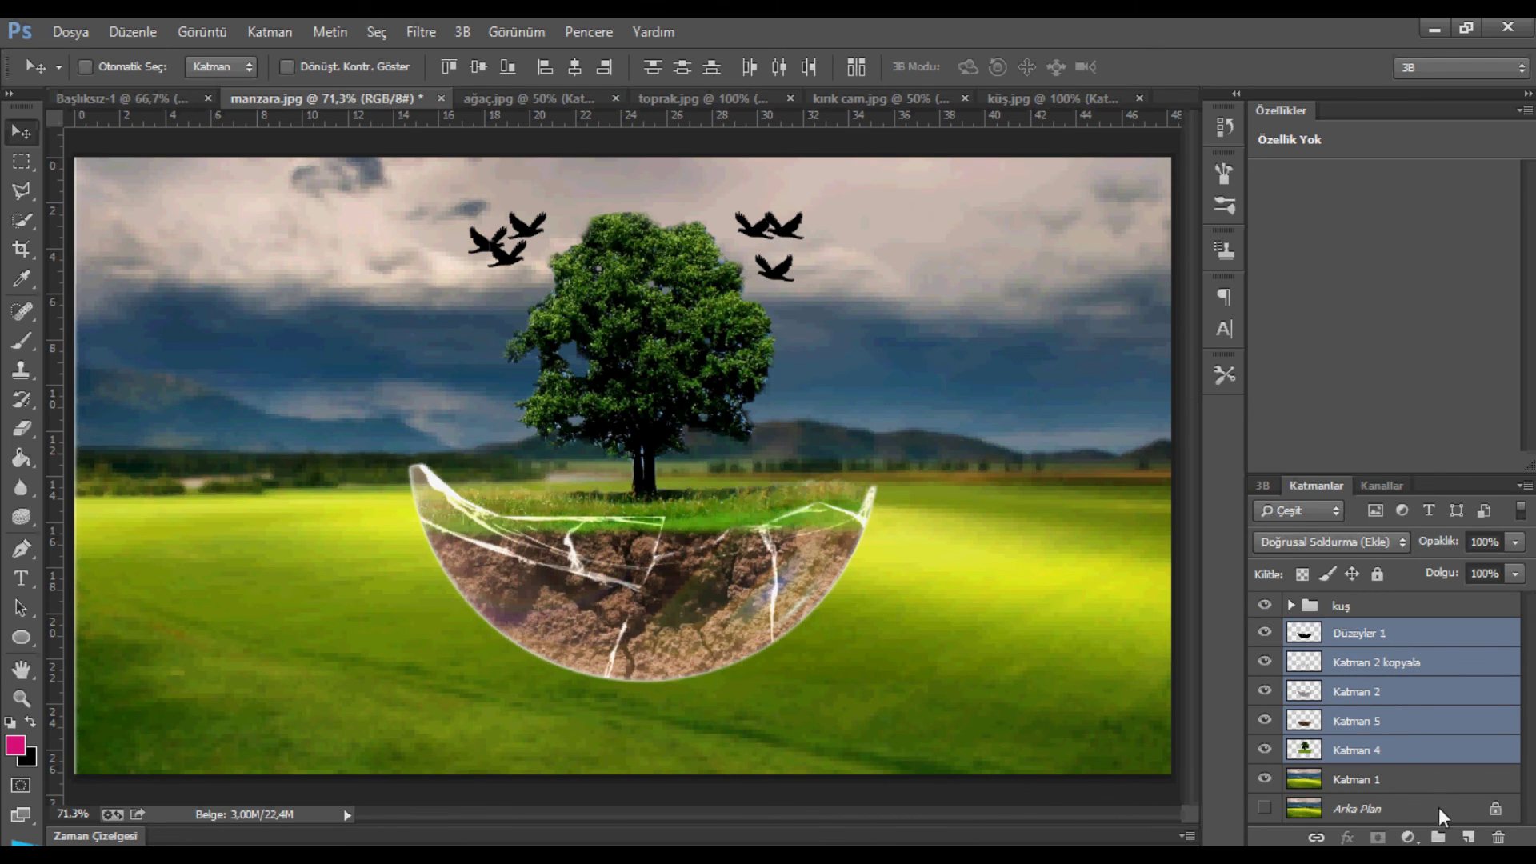
double_click(1424, 632)
key("Escape")
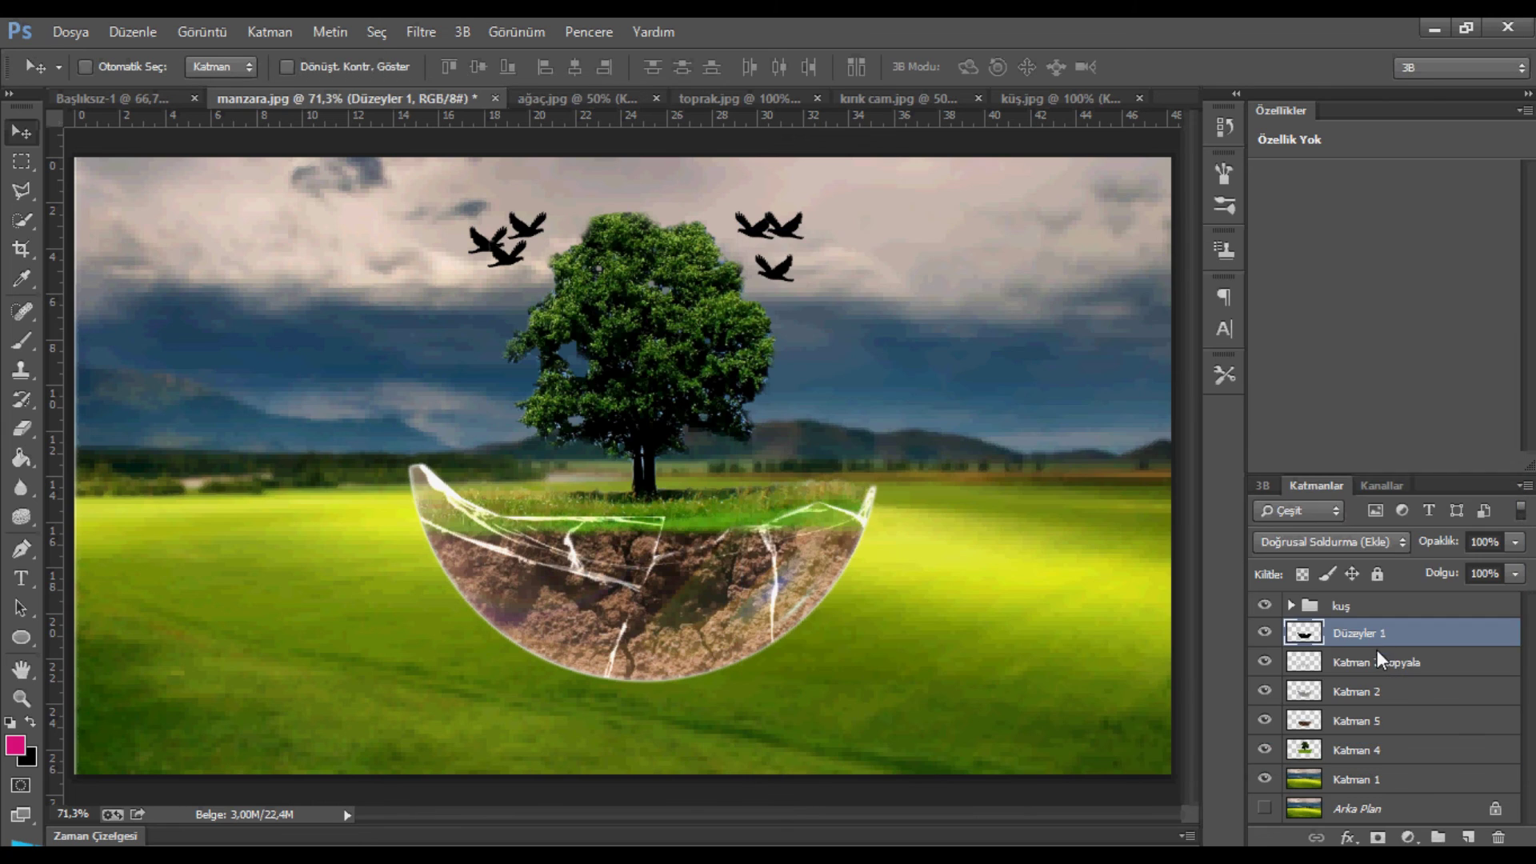
- Group the layers from Düzeyler 1 down to Katman 4 and name the group ağaç
left_click(1377, 656, "shift")
left_click(1386, 689, "shift")
left_click(1392, 723, "shift")
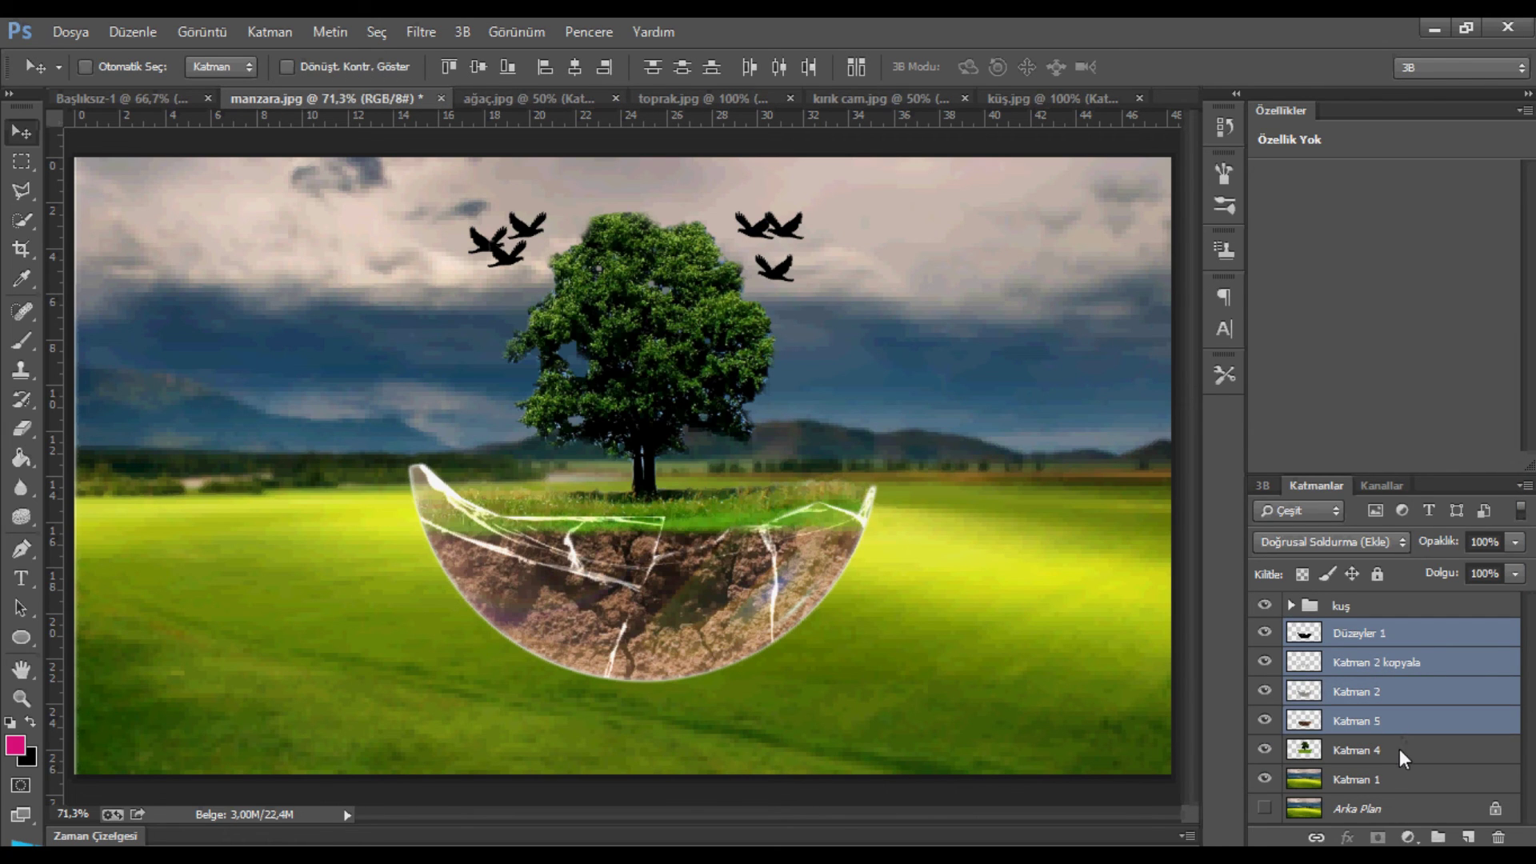
left_click(1399, 749, "shift")
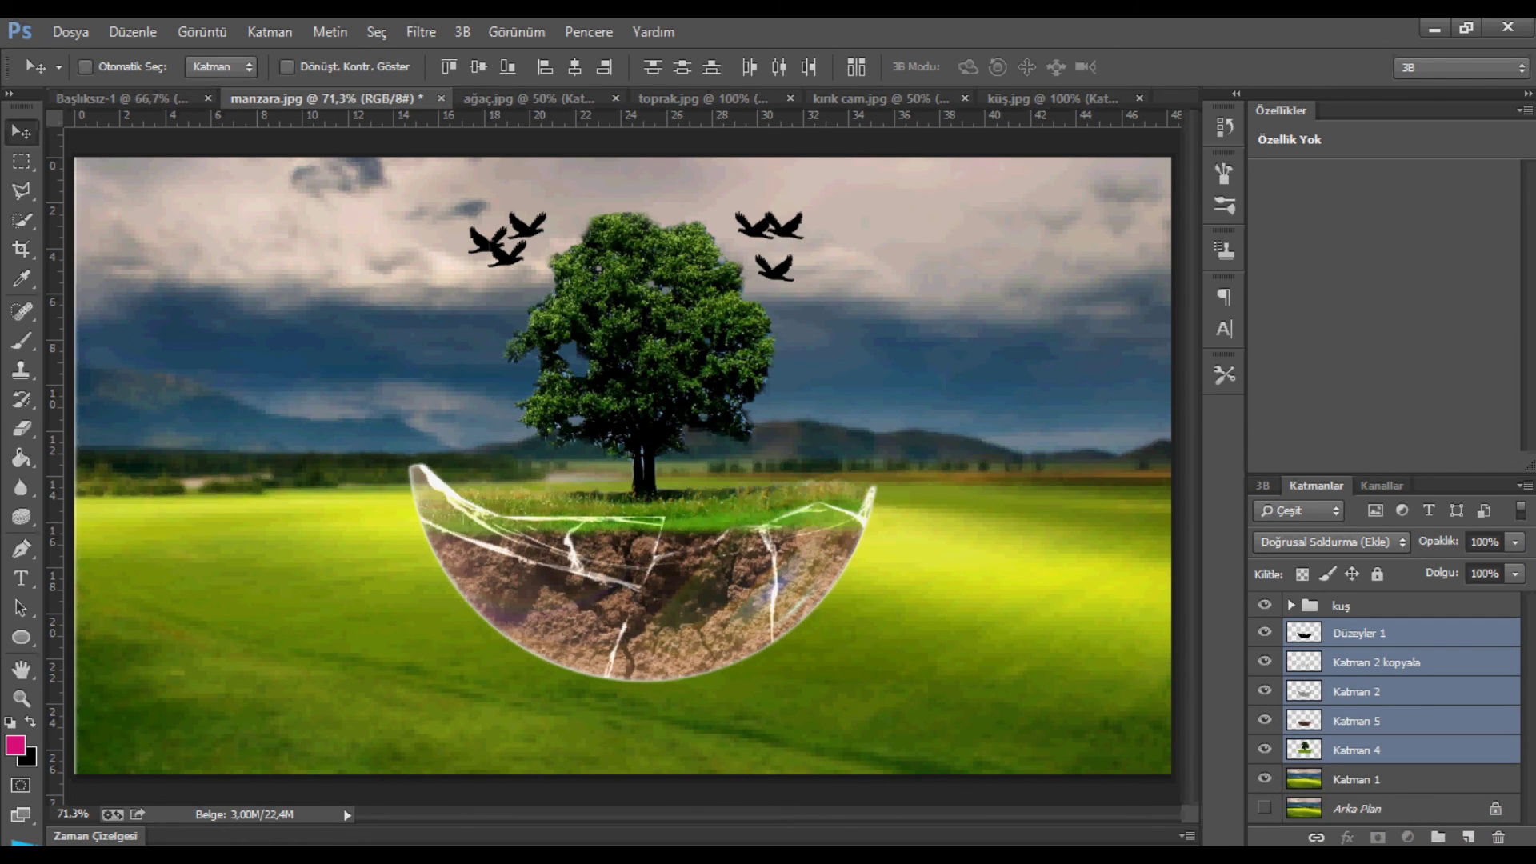
left_click_drag(1385, 722, 1438, 835)
double_click(1350, 631)
type("ağaç")
key("Return")
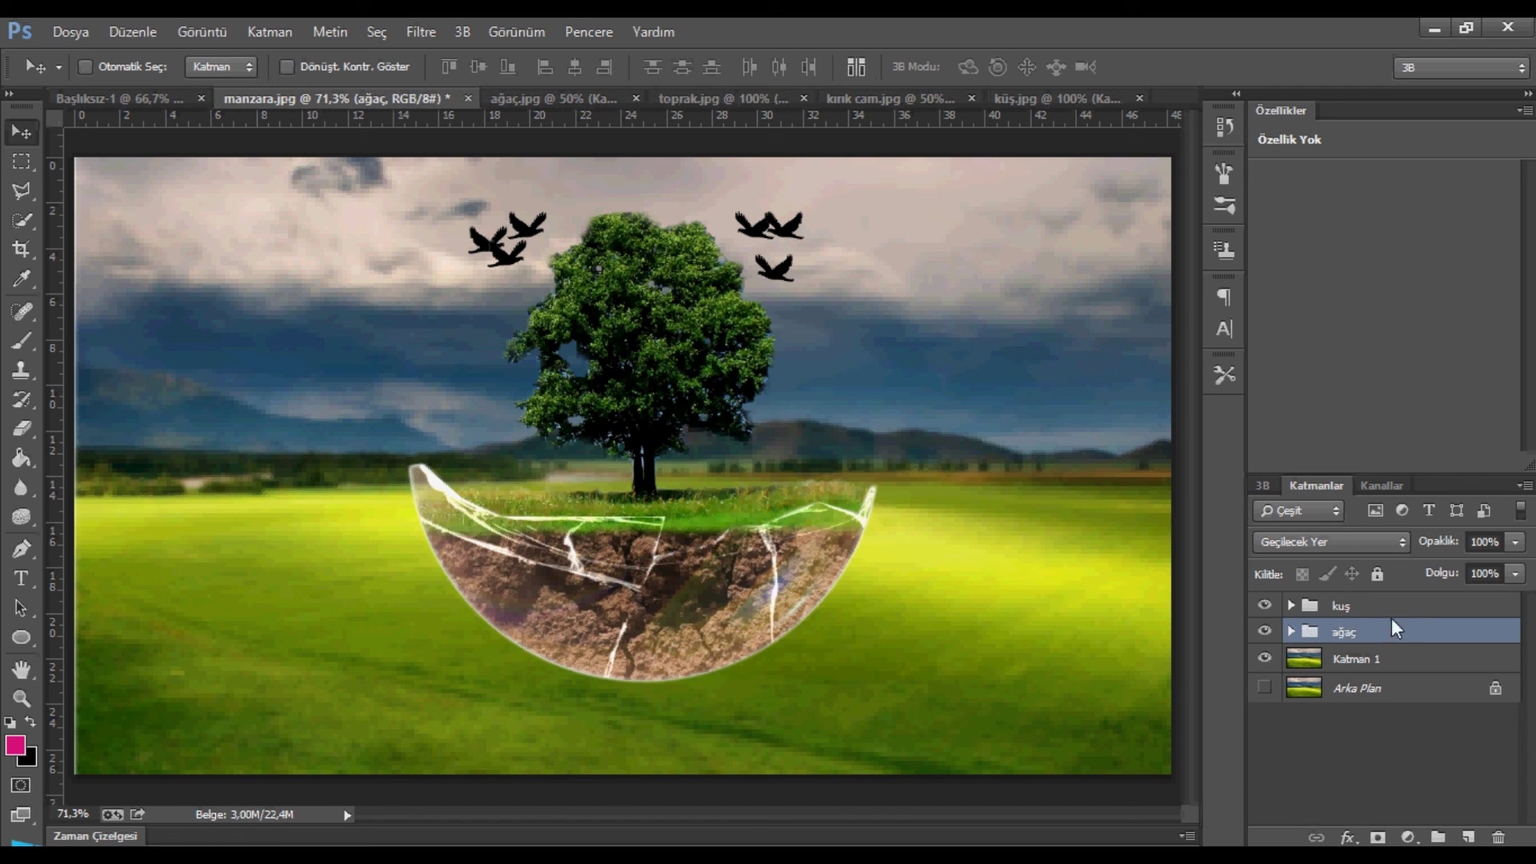
- Combine the kuş and ağaç groups into one parent group
left_click(1352, 606)
left_click(1384, 632, "shift")
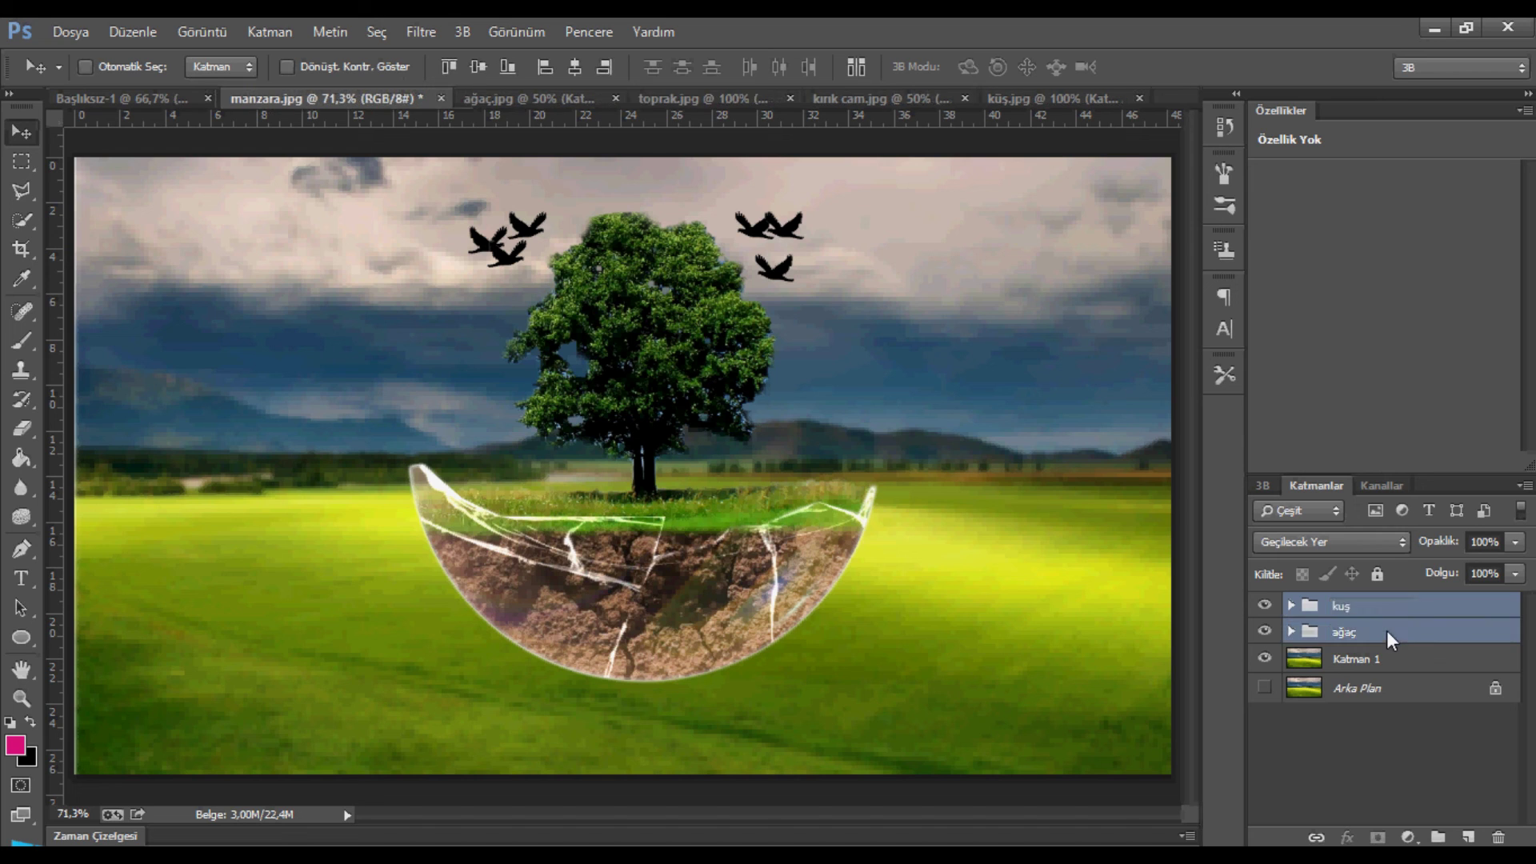
left_click_drag(1388, 621, 1438, 837)
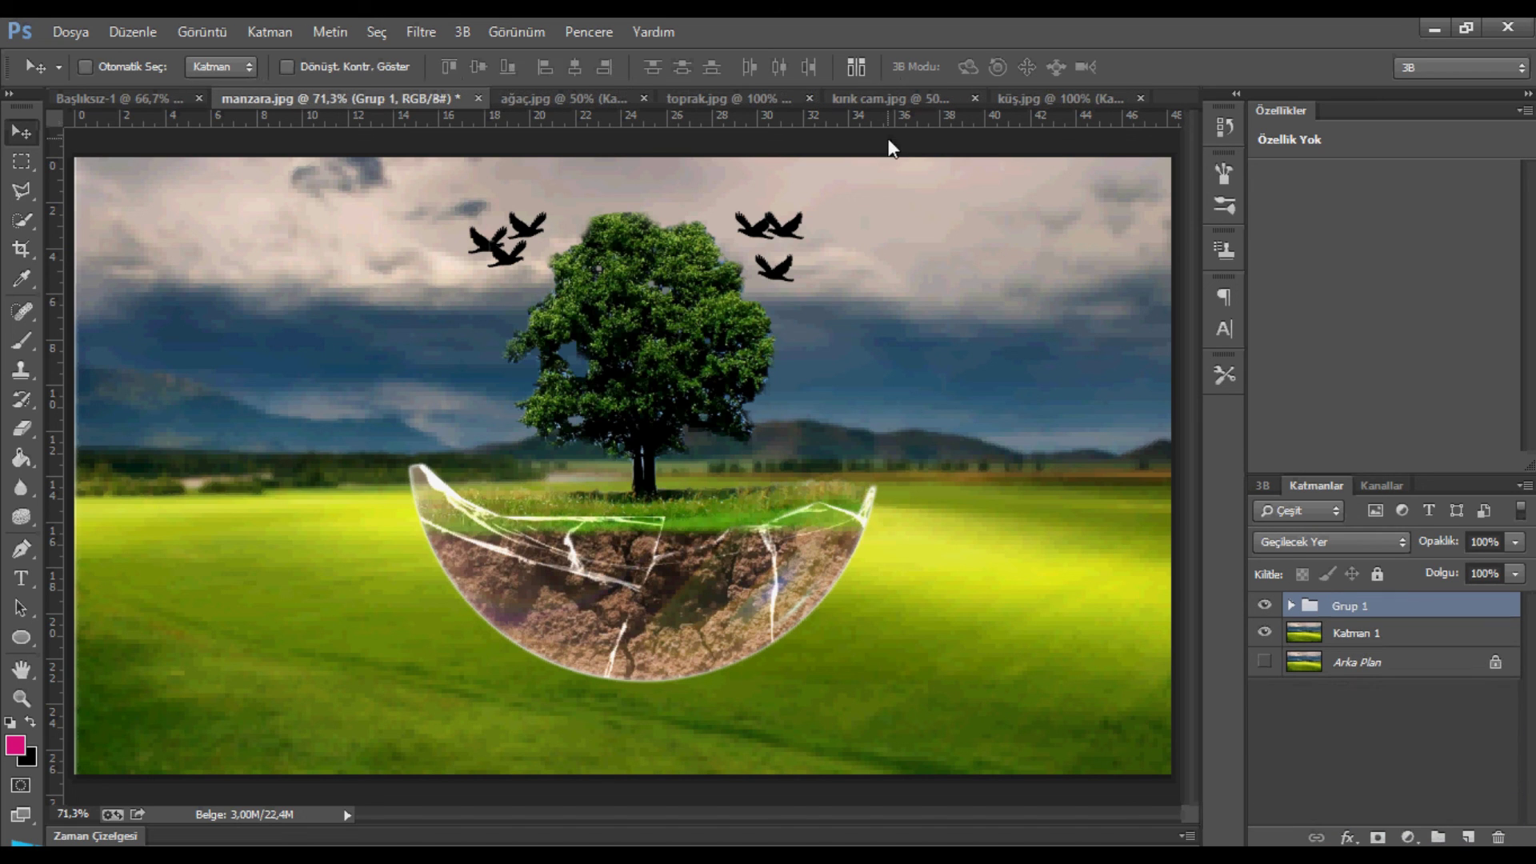
- Scale the parent group to about 54.5% and position the tree and bubble near the middle of the landscape
key("ctrl+t")
scroll(1001, 658, "down", 3)
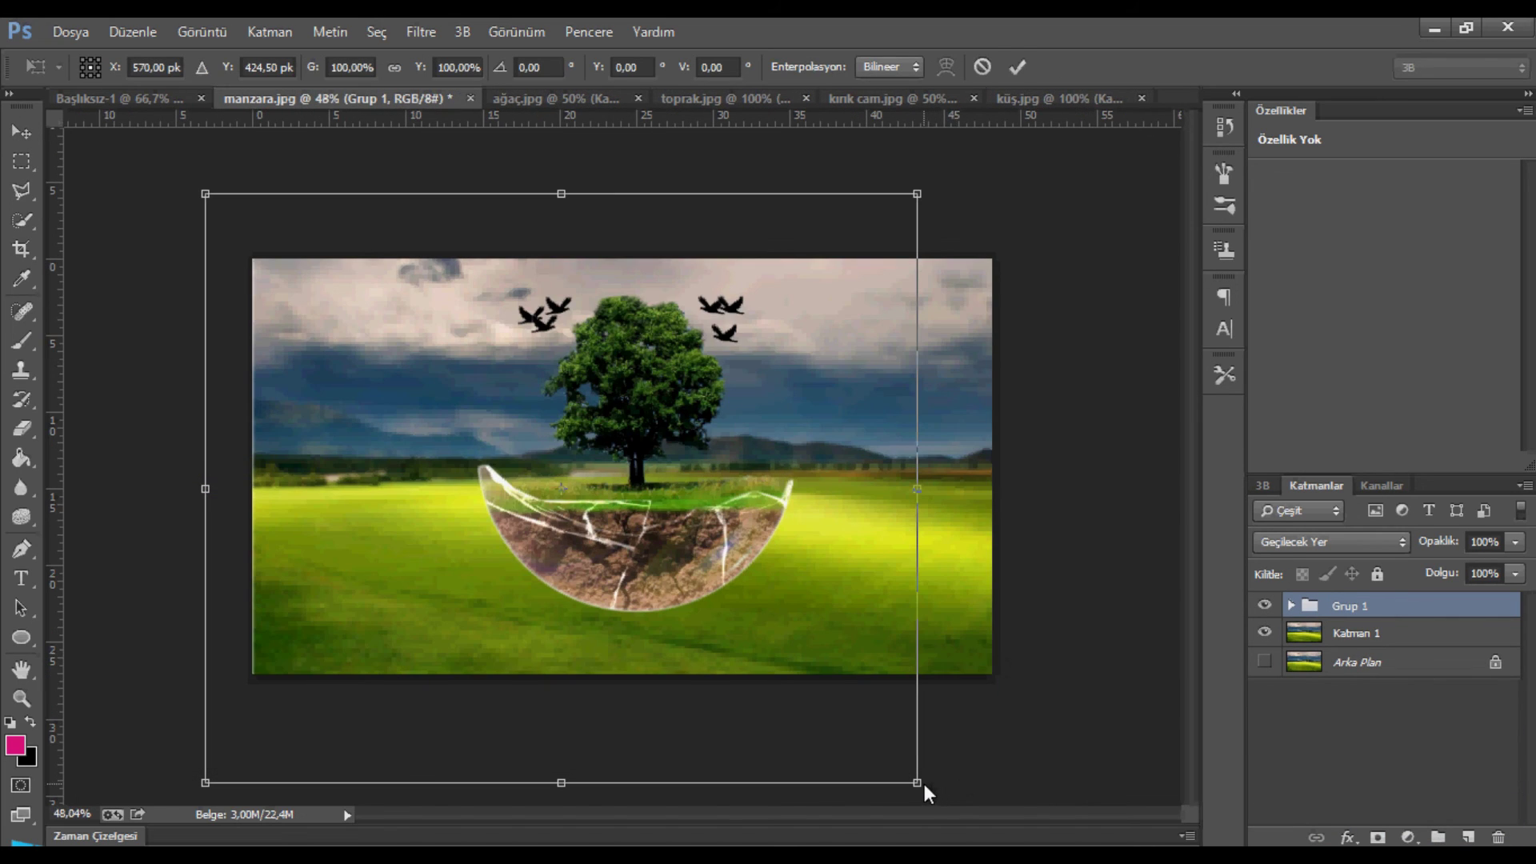
left_click_drag(924, 784, 571, 549)
left_click_drag(400, 374, 603, 481)
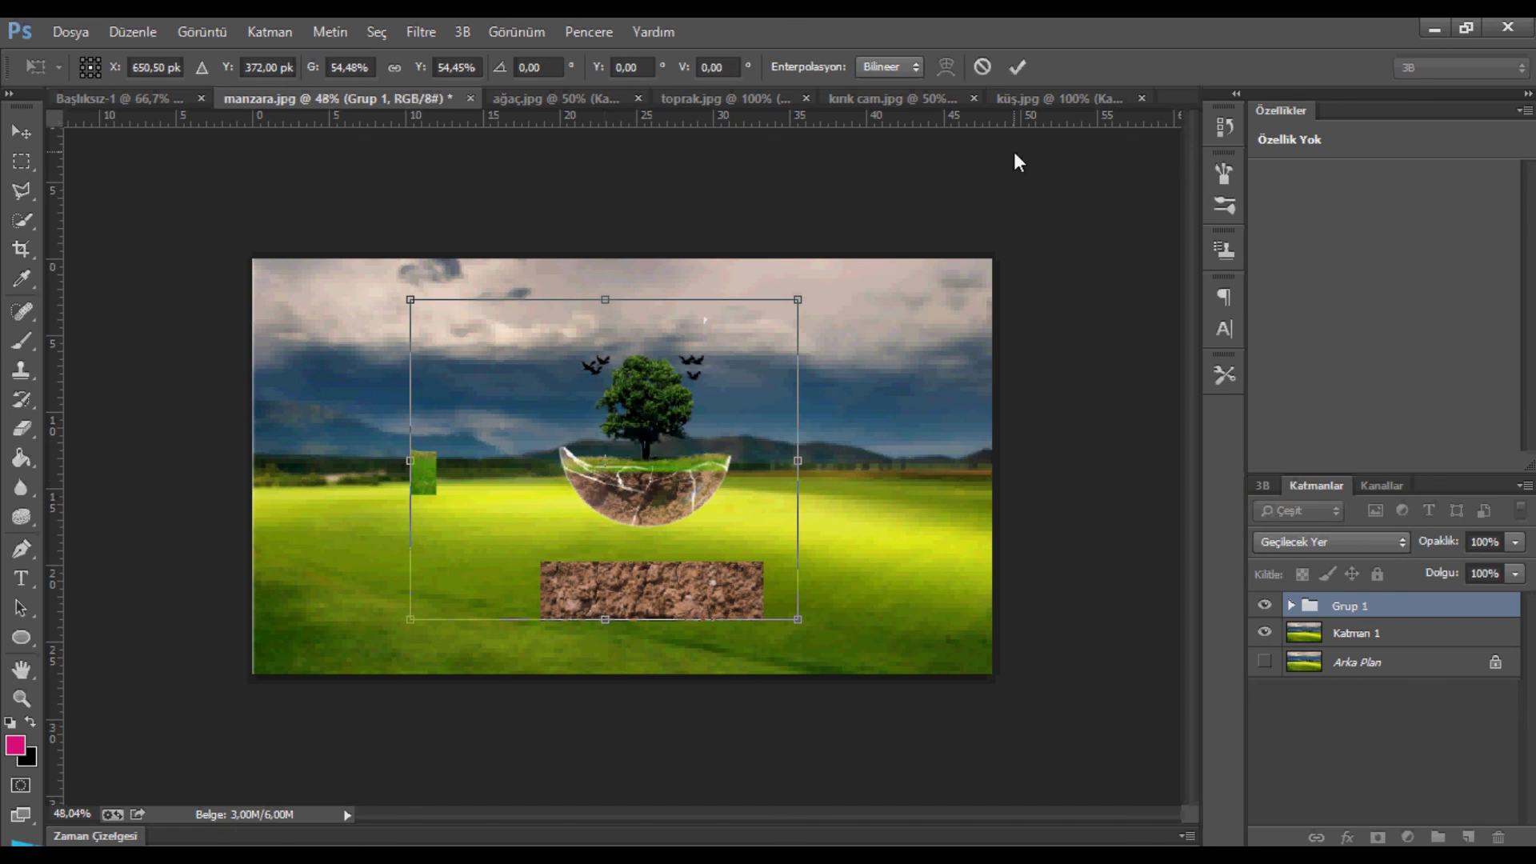
left_click(1018, 68)
key("ctrl+0")
- With Katman 5 active, outline the tree, birds and bubble with the Polygonal Lasso and invert the selection
left_click(1291, 606)
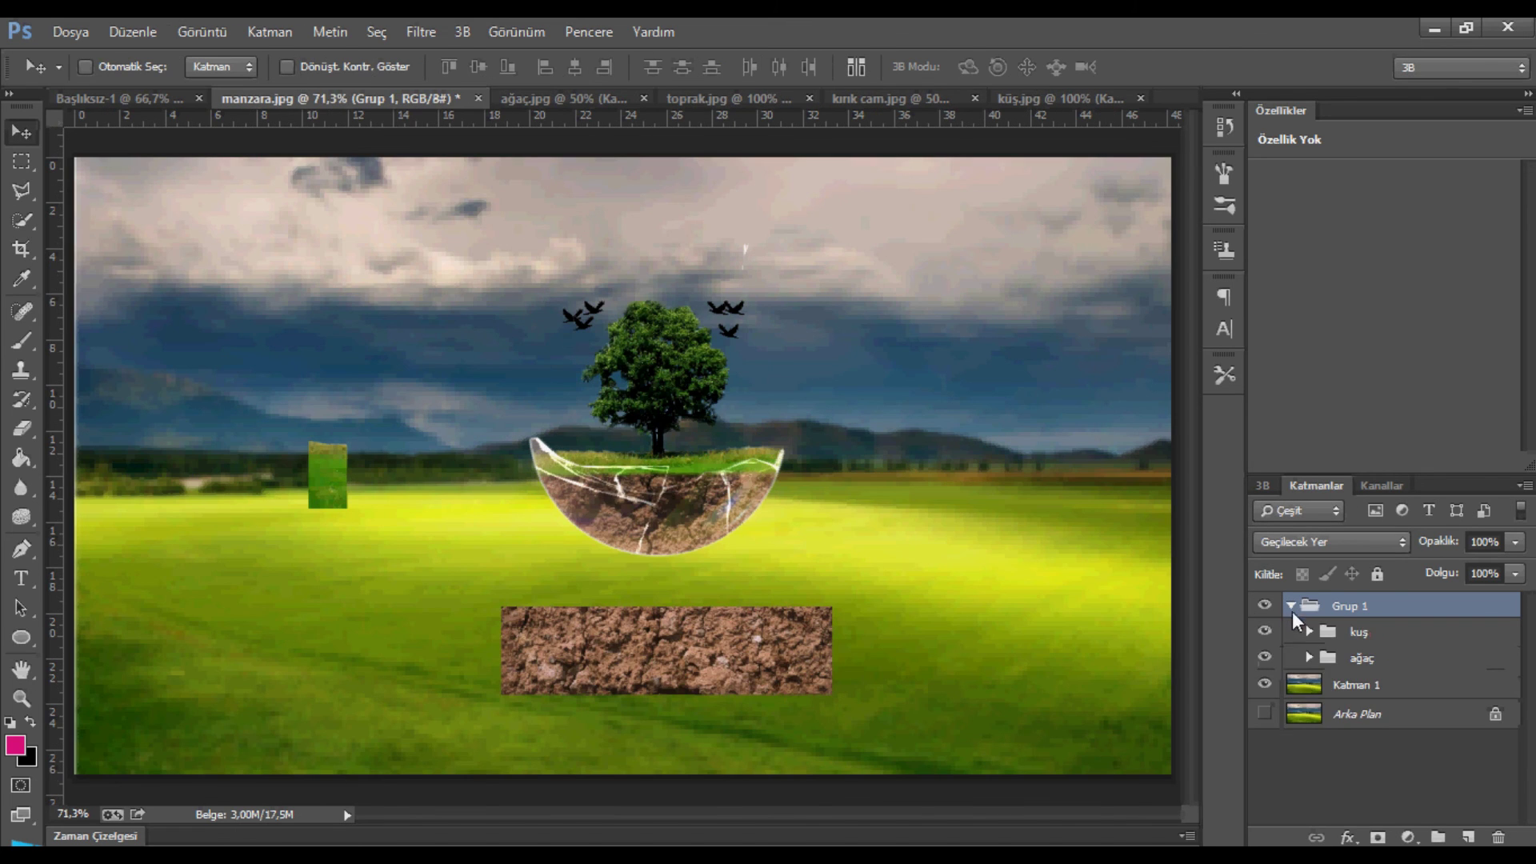
left_click(1310, 657)
left_click(1365, 776)
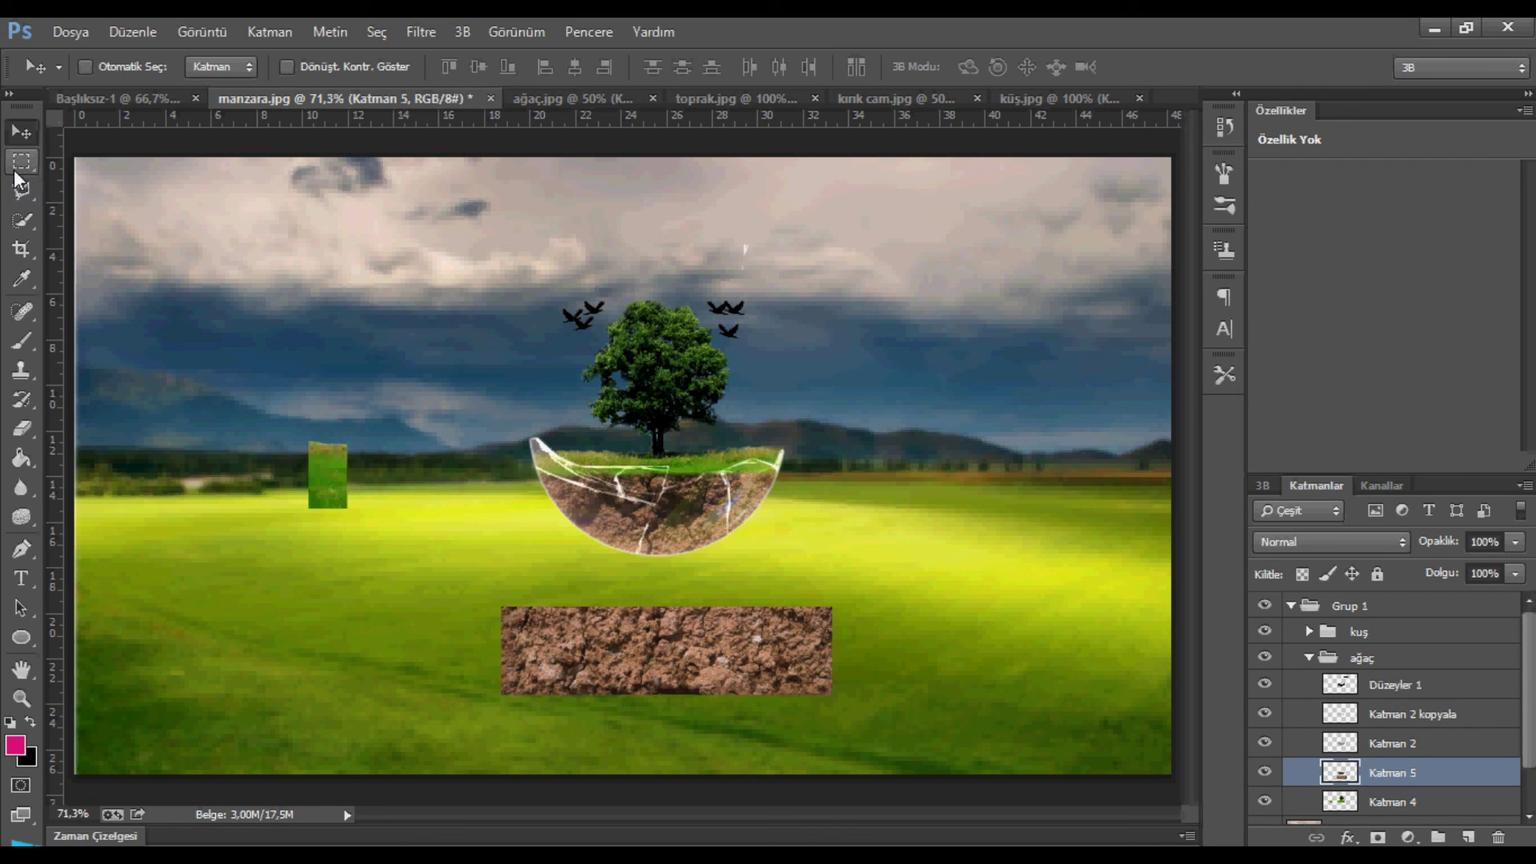
left_click(24, 190)
left_click(480, 260)
left_click(764, 296)
left_click(837, 529)
left_click(486, 512)
left_click(480, 261)
right_click(534, 324)
left_click(603, 362)
- Delete the stray soil, grass and glass remnants outside the outlined area from the ağaç group's layers and remove the selection
key("Delete")
left_click(1350, 799)
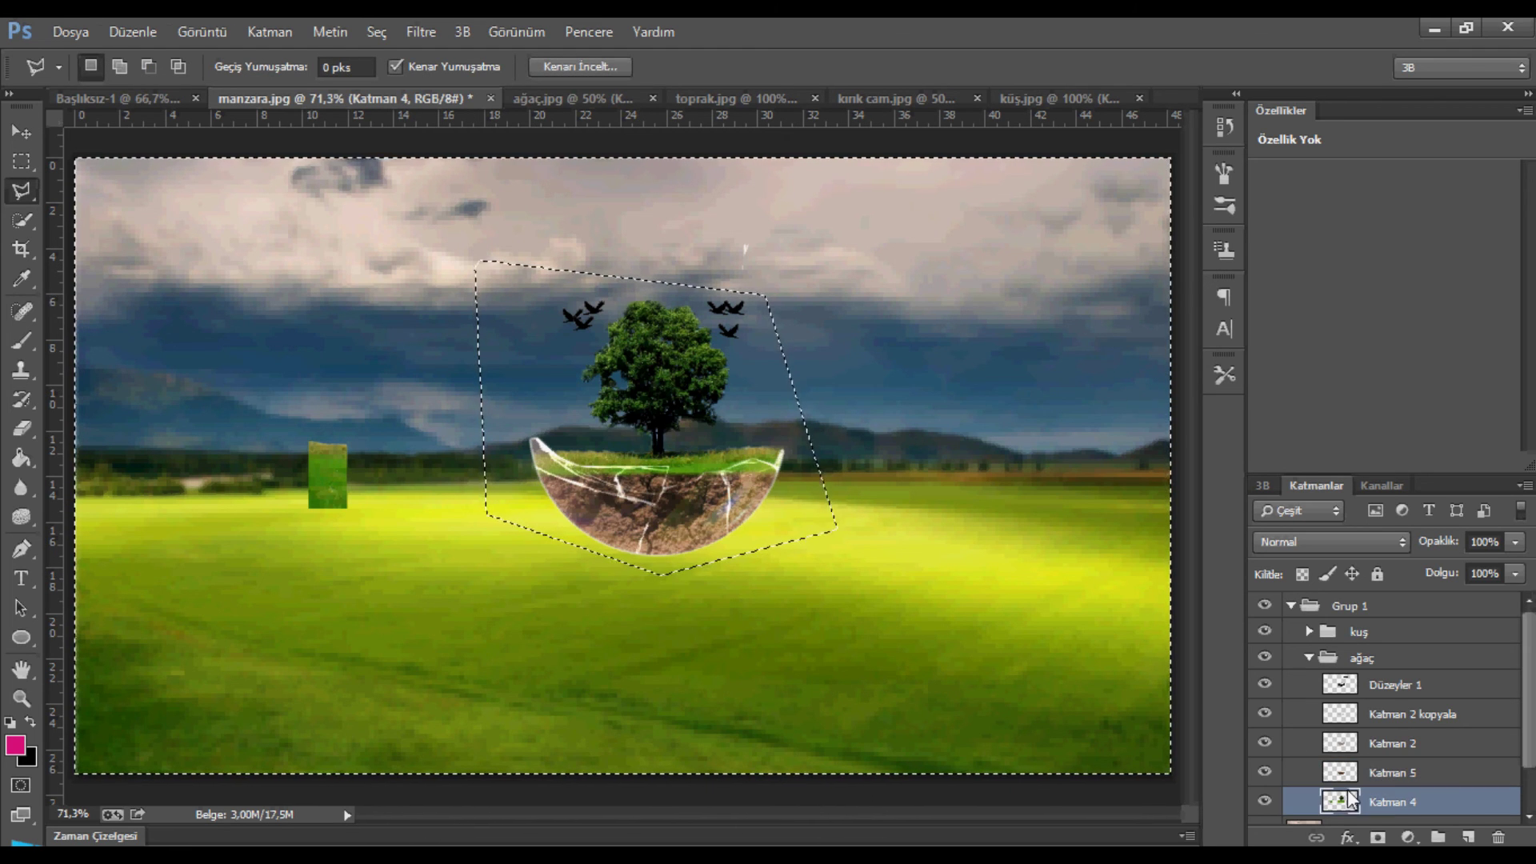
left_click(1374, 743)
left_click(1371, 709)
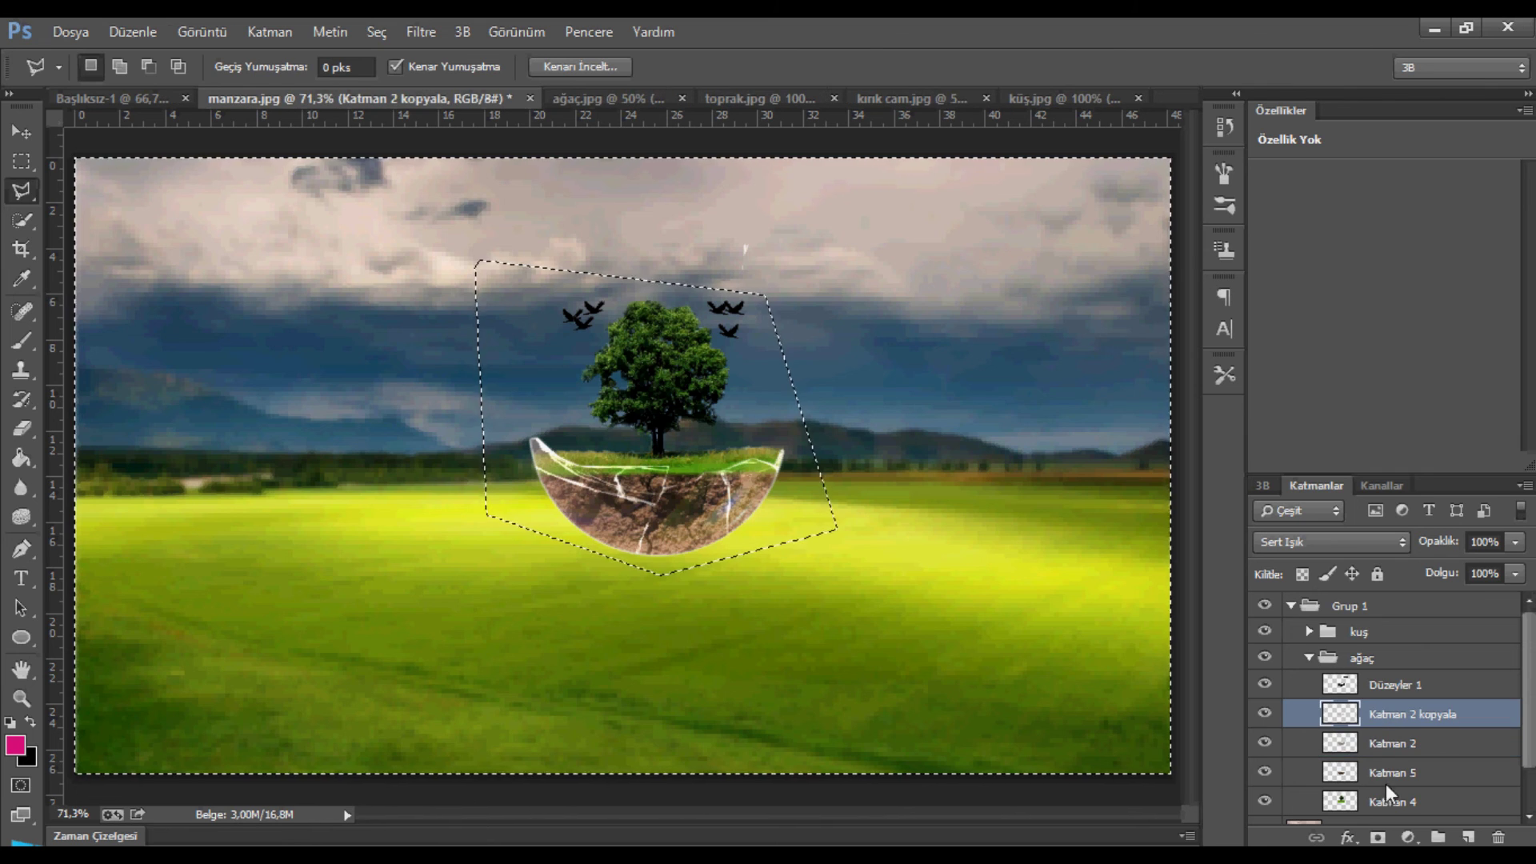
left_click(1383, 678)
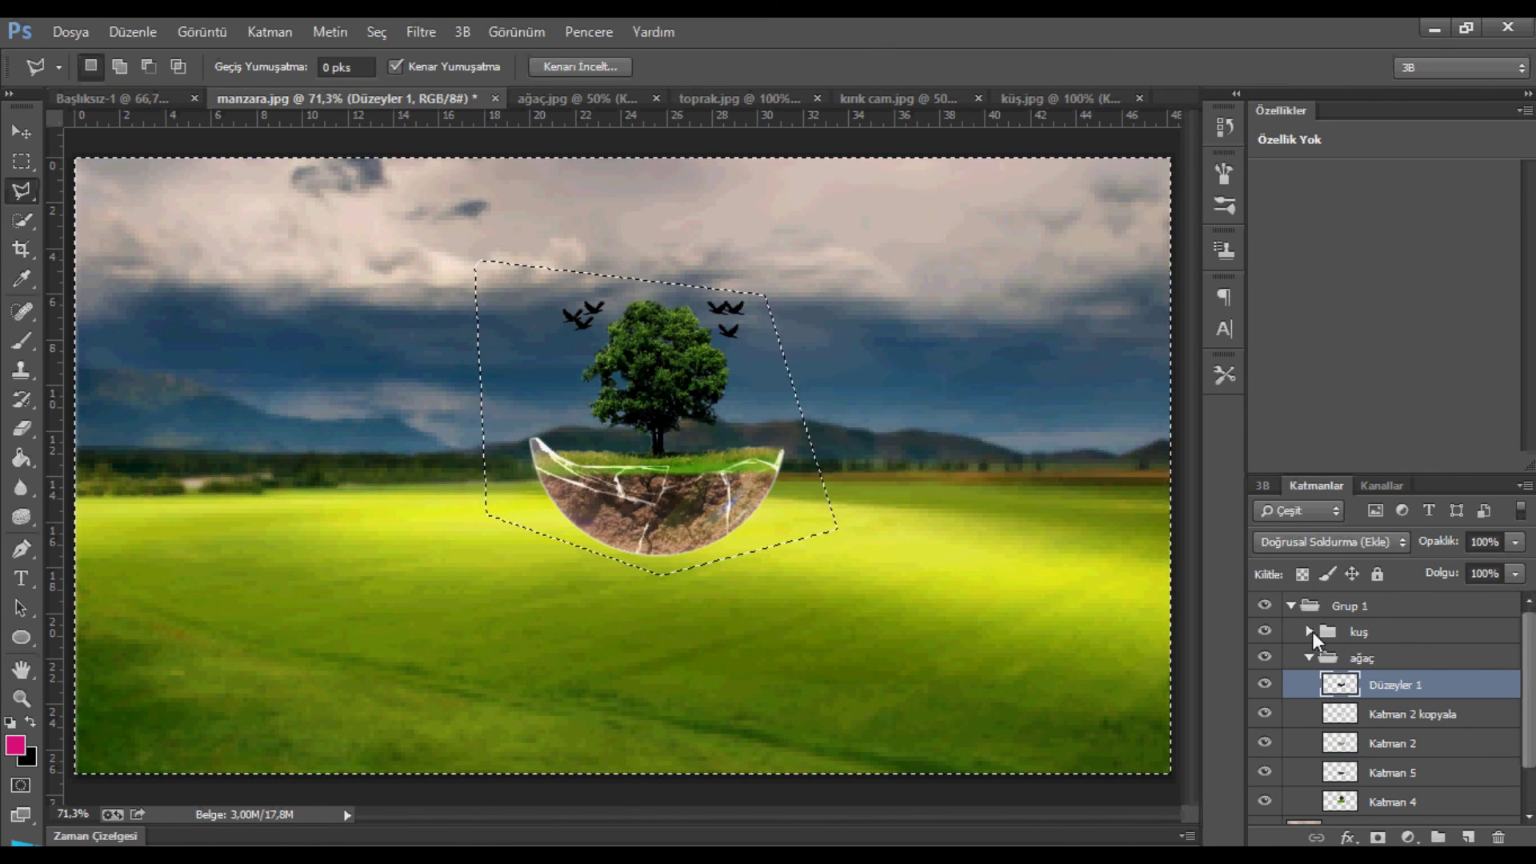
key("ctrl+d")
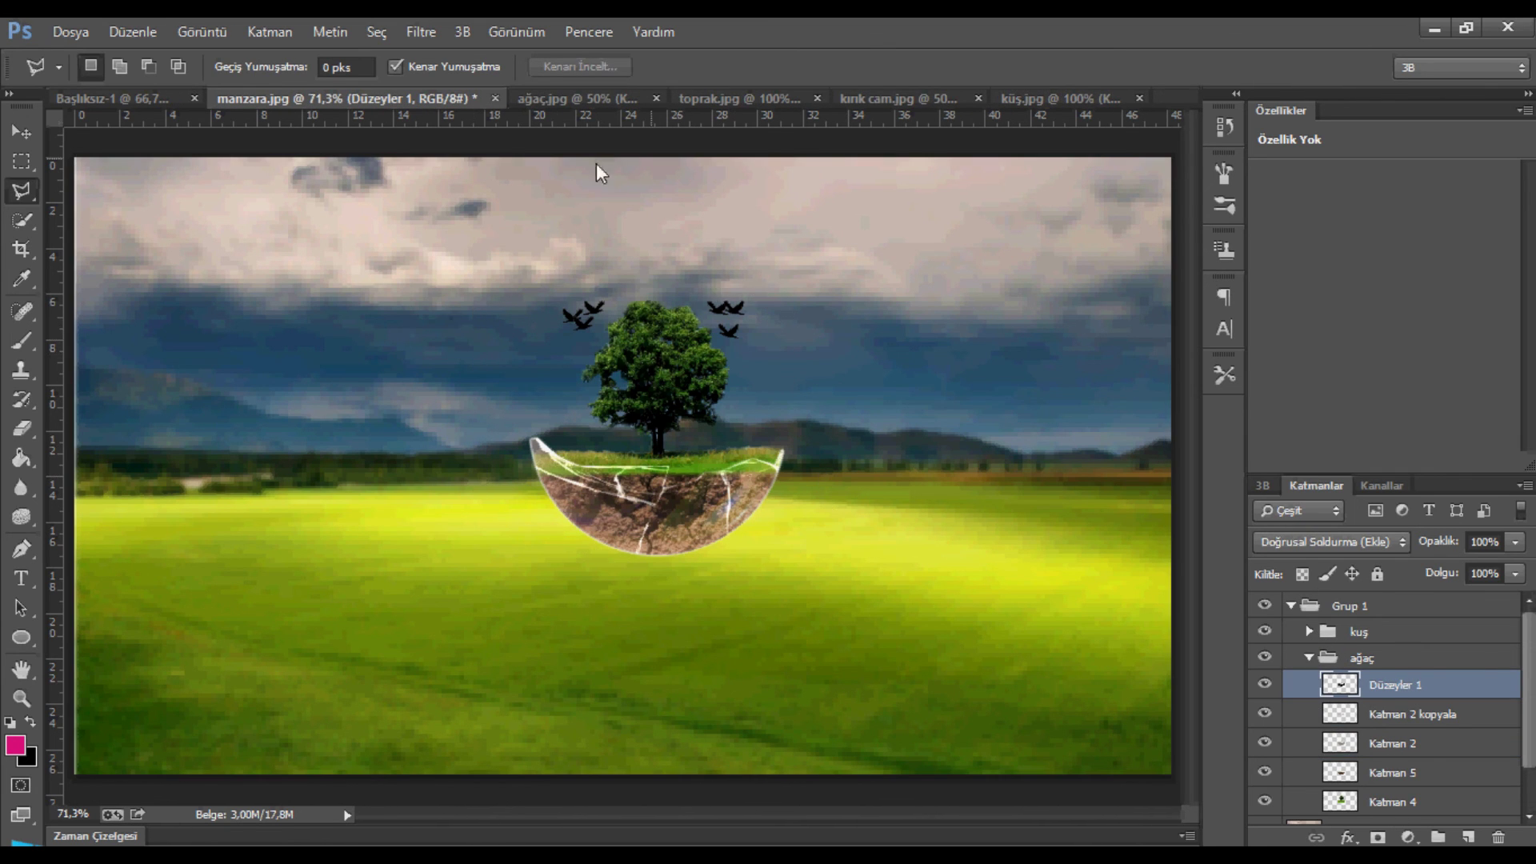
- Place the logo images as embedded items on both sides of the bubble
left_click(69, 31)
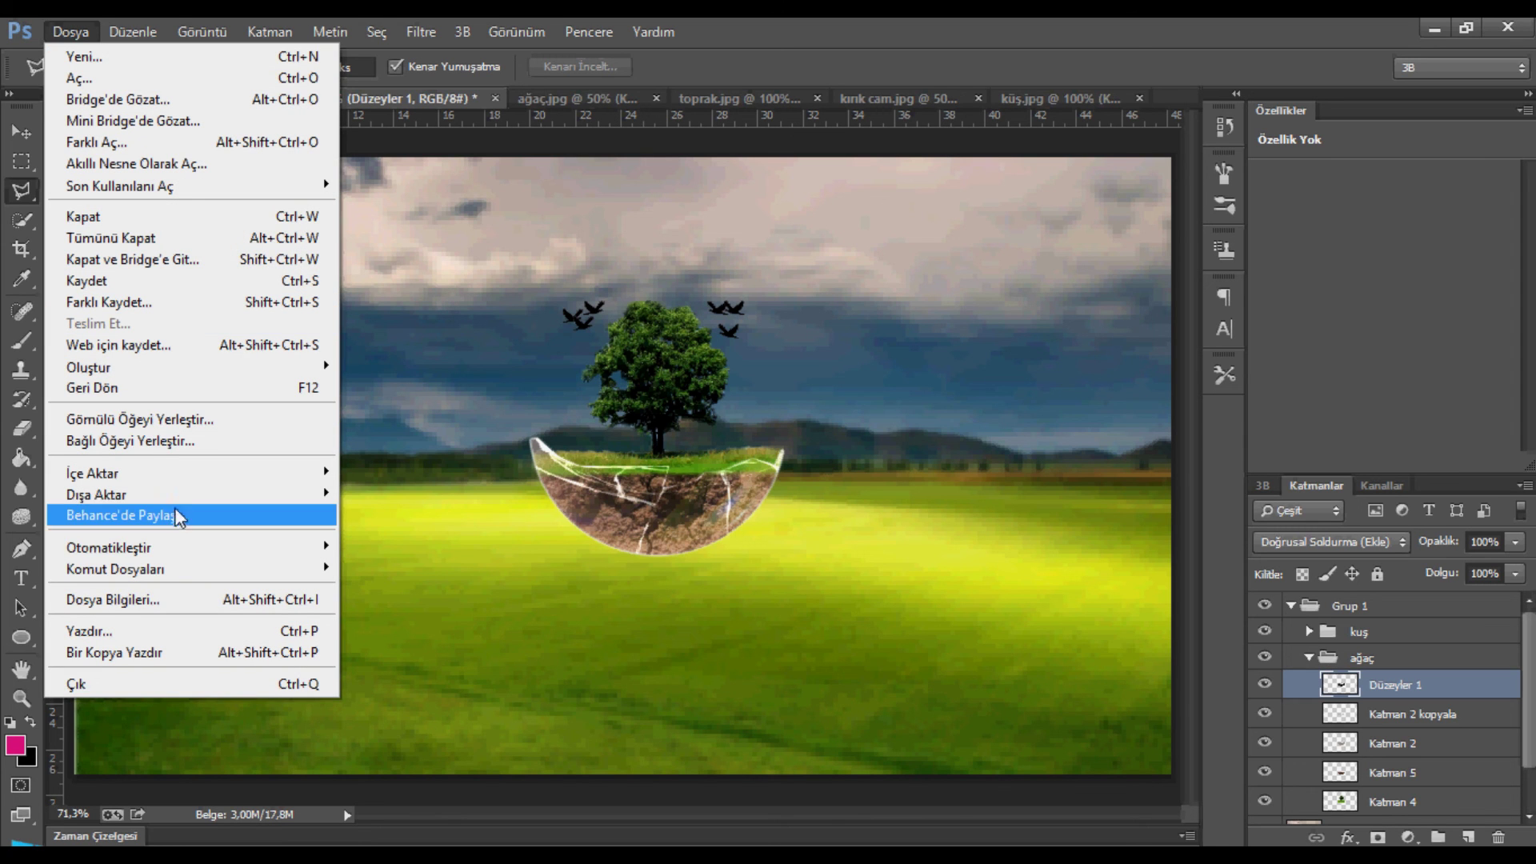
left_click(177, 419)
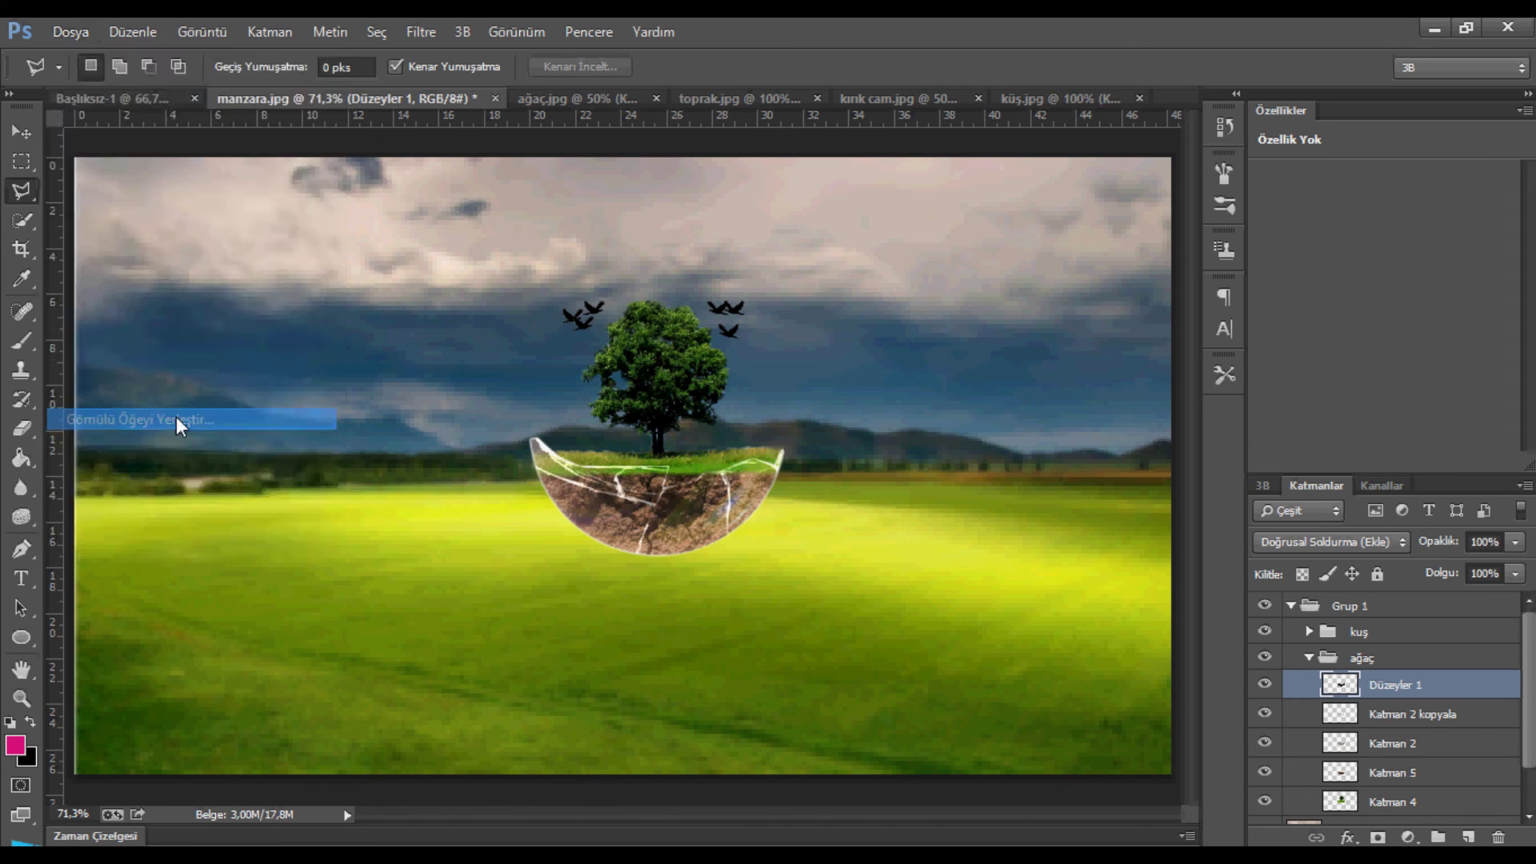
left_click(90, 234)
left_click(311, 488)
type("lo")
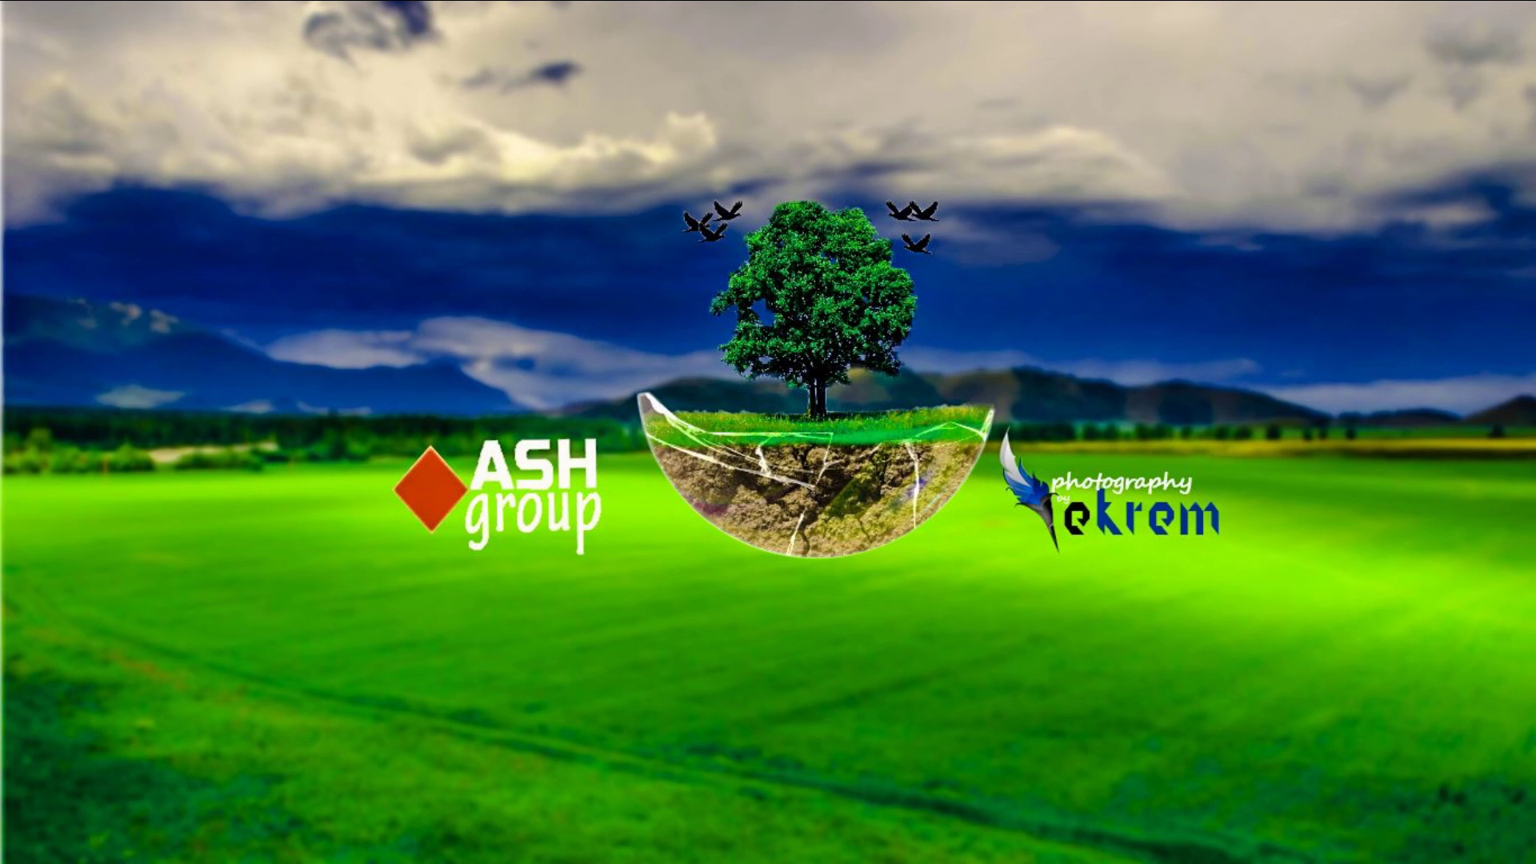